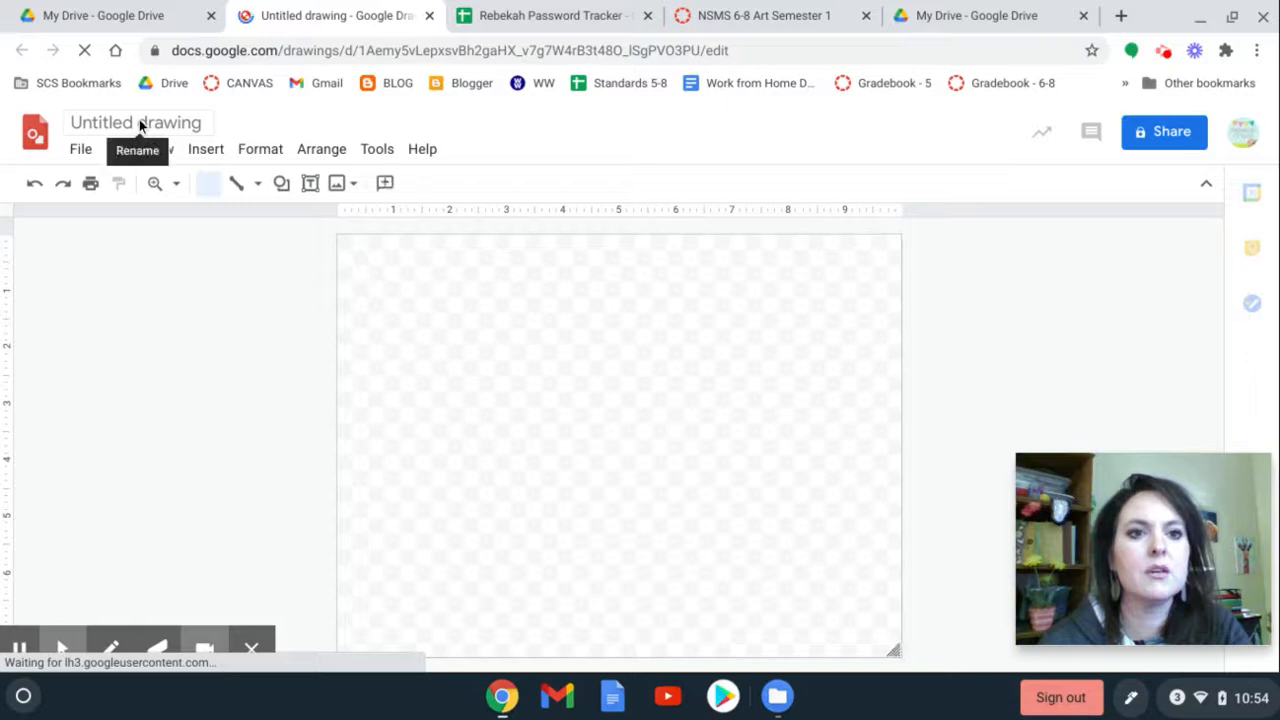
# Rename the untitled drawing to the author's full name followed by "- digital drawing from photo 2".
pyautogui.click(139, 121)
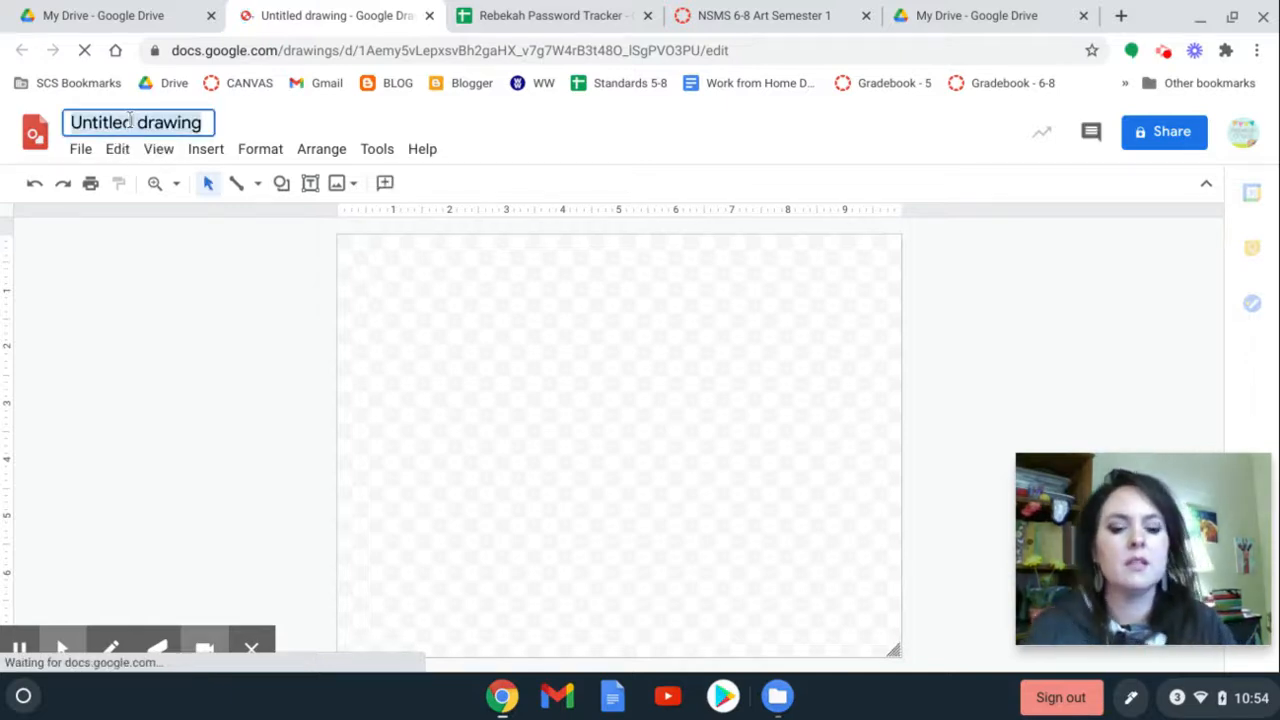
pyautogui.write('Rebekah Crisco - digital drawing from photo 2')
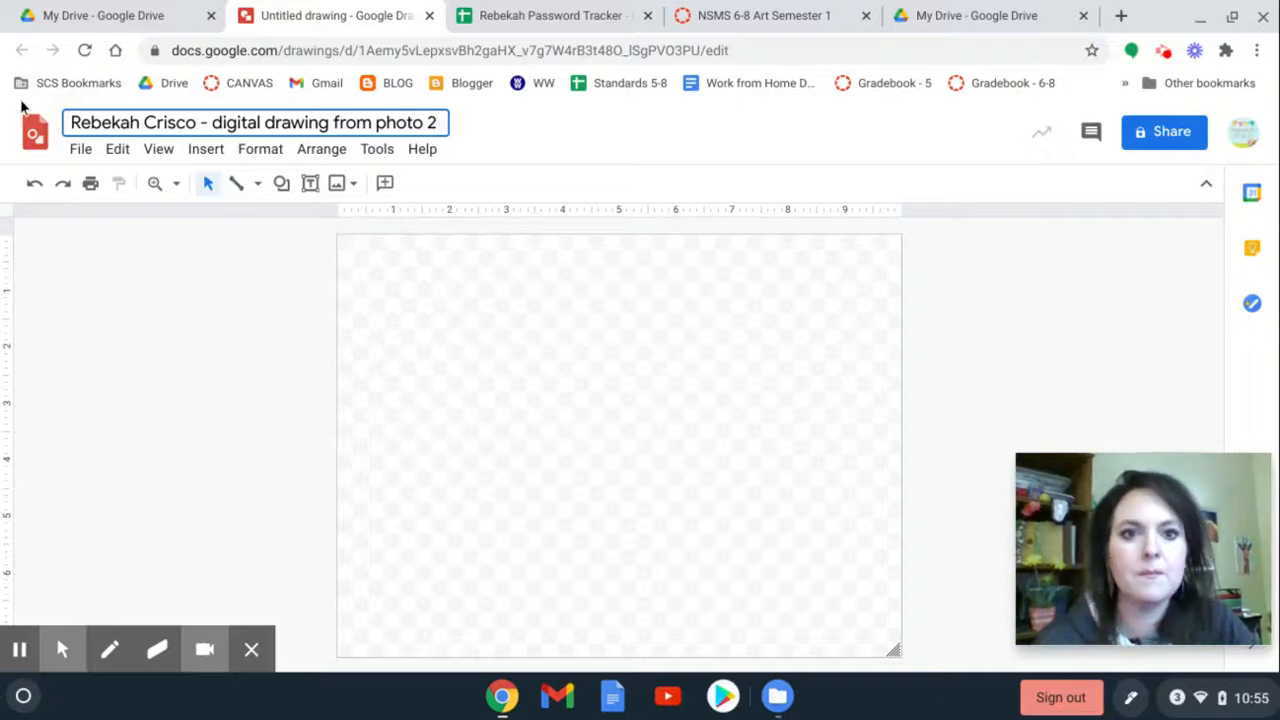
pyautogui.click(197, 310)
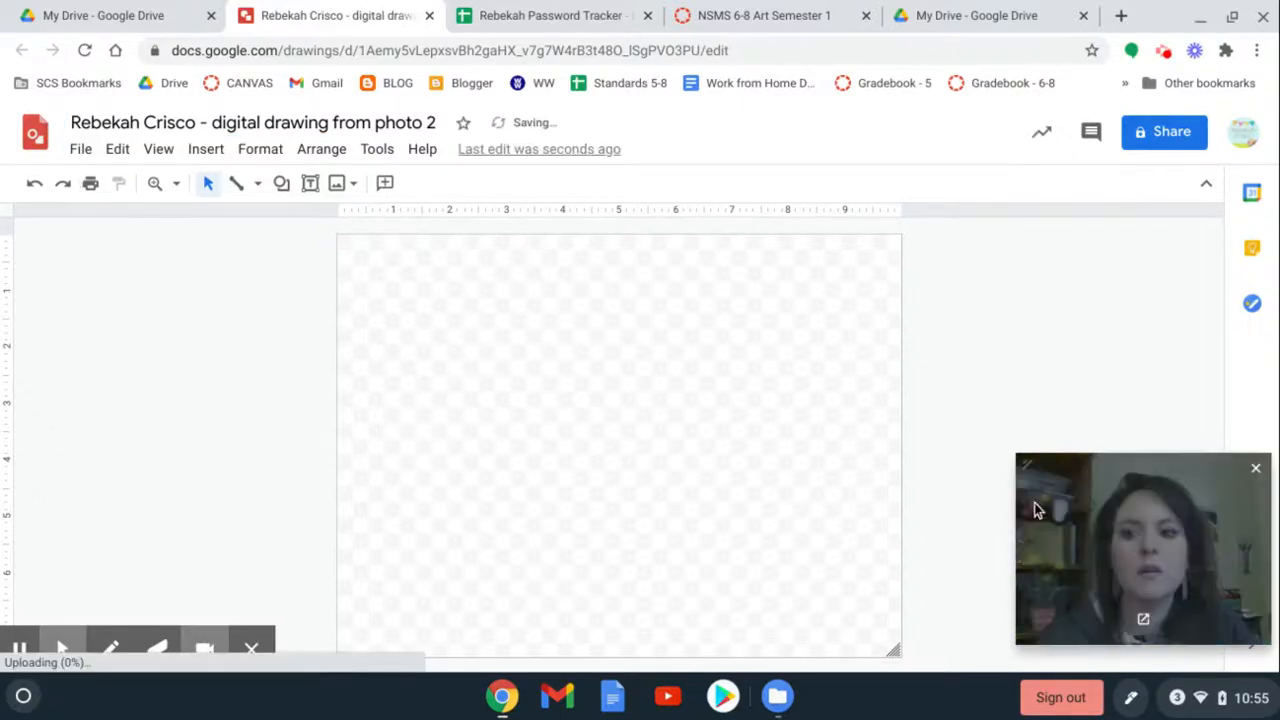
pyautogui.moveTo(1118, 531)
pyautogui.mouseDown()
pyautogui.moveTo(215, 450)
pyautogui.moveTo(108, 490)
pyautogui.mouseUp()
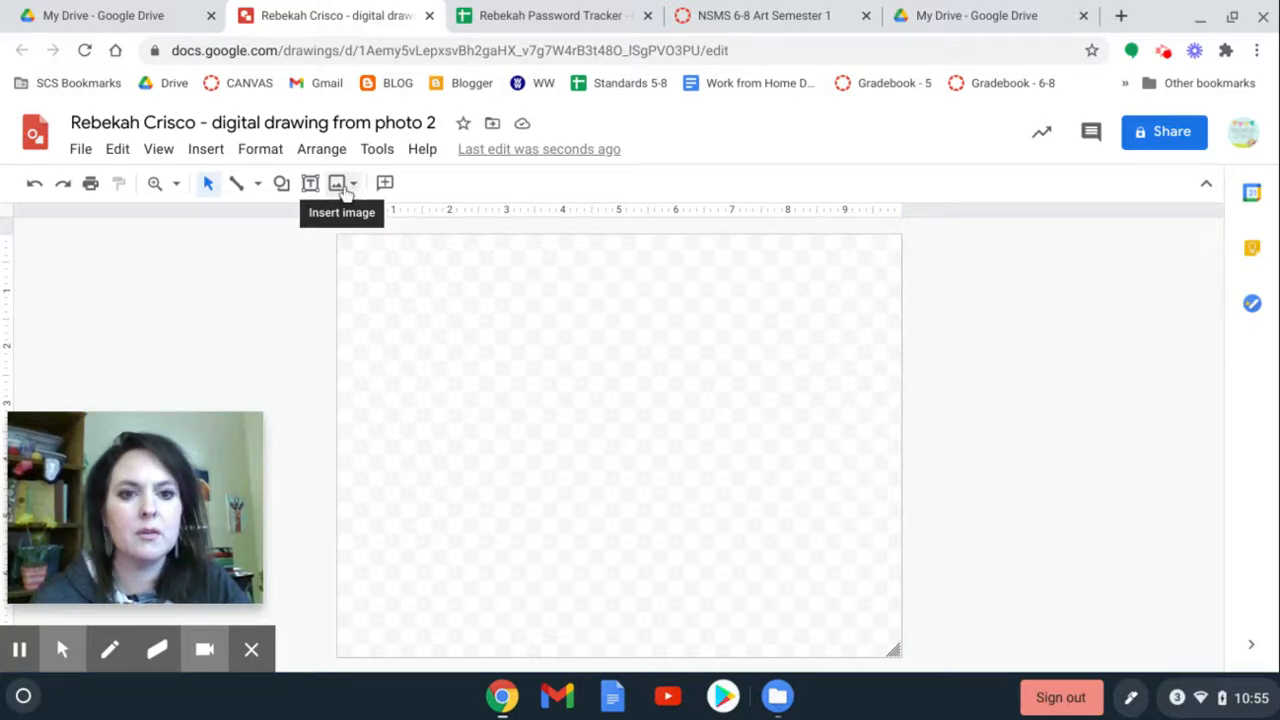
# Search the web for "apple" images to insert into the drawing.
pyautogui.click(345, 185)
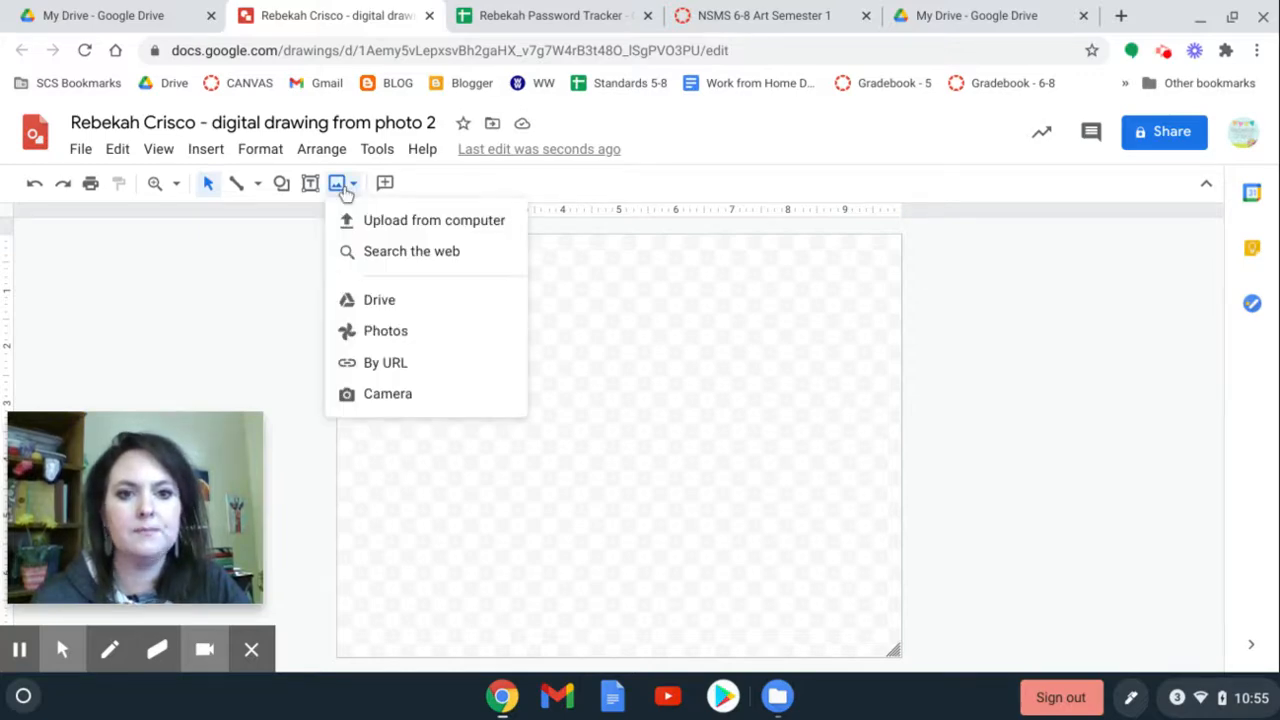
pyautogui.click(406, 254)
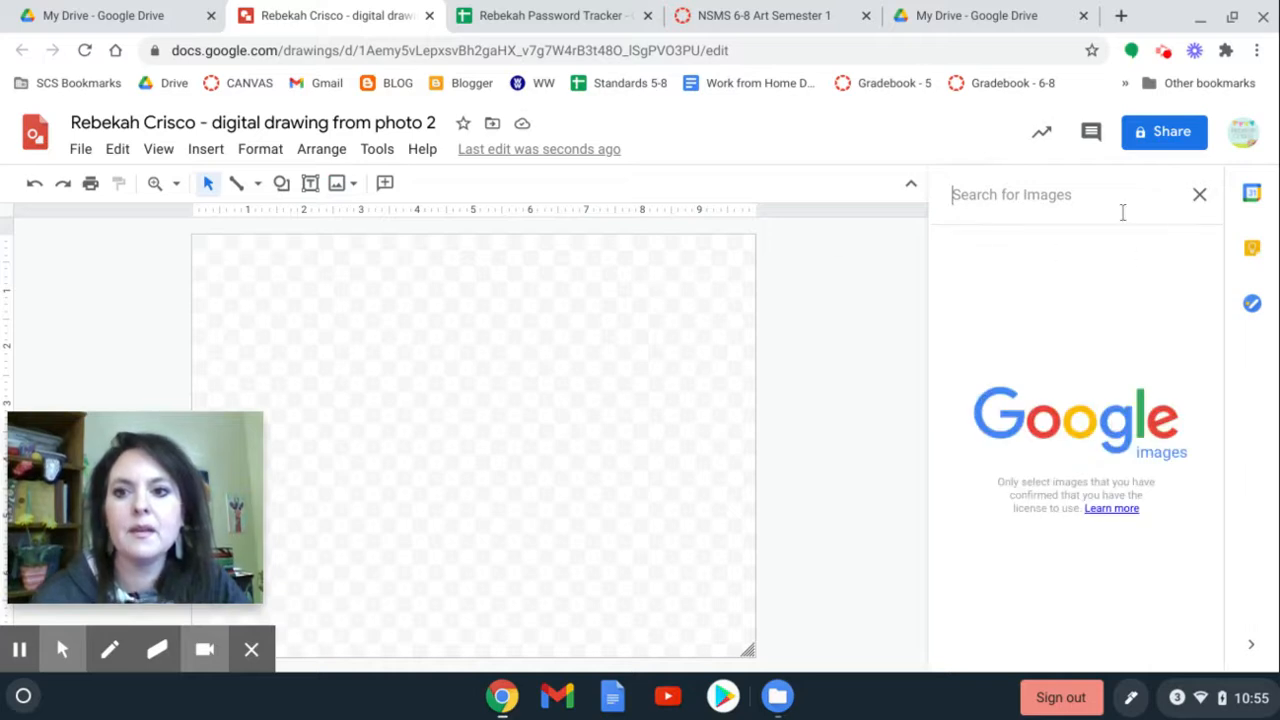
pyautogui.write('apple')
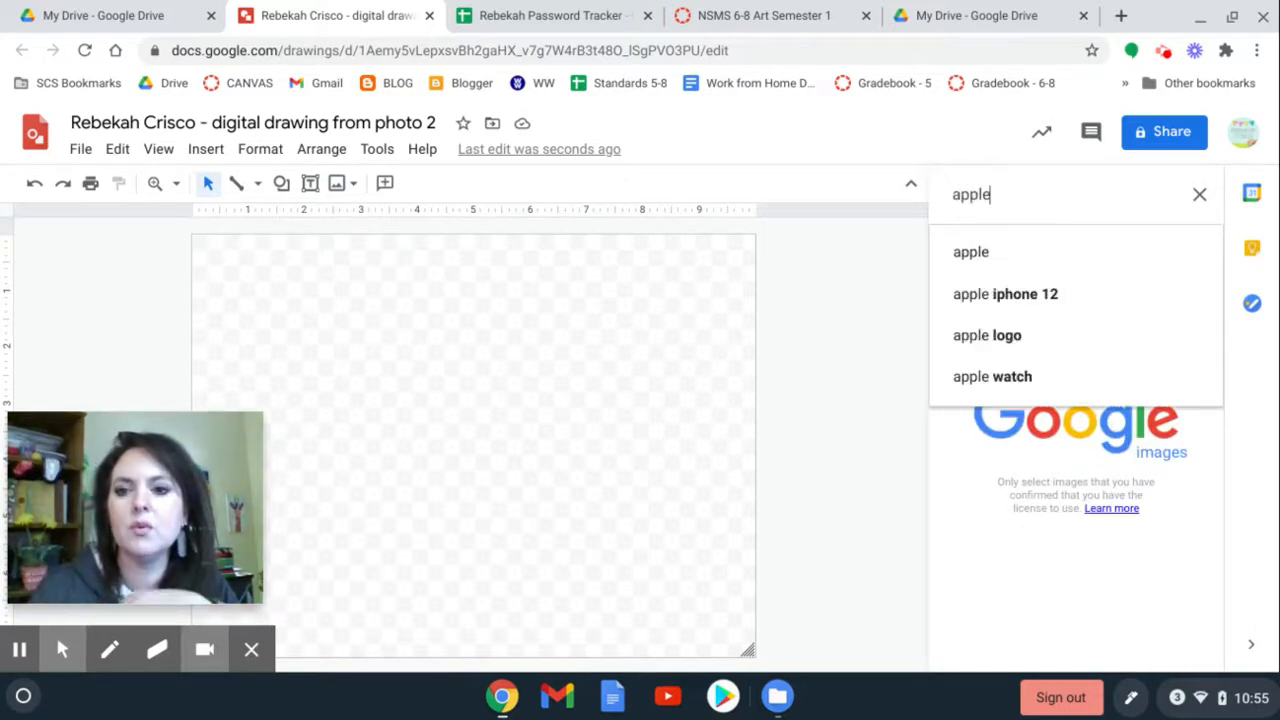
pyautogui.press('Return')
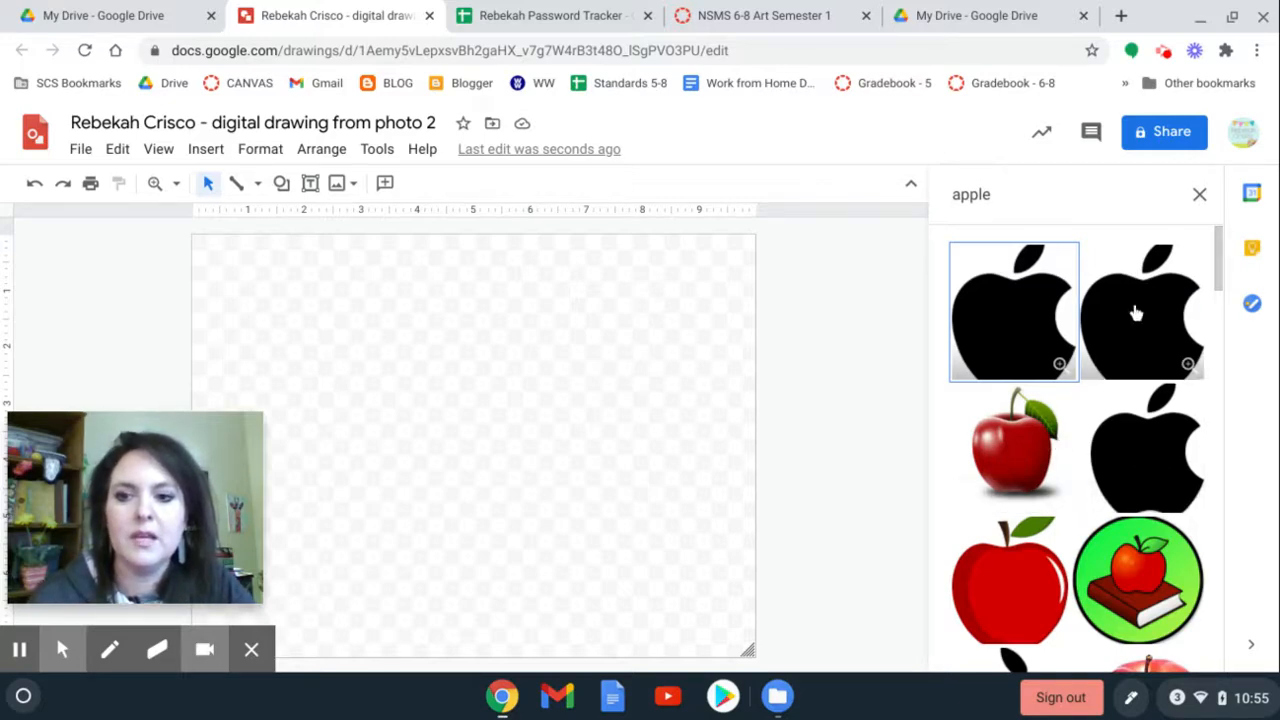
# Insert the photo of a single red apple on a white background and move it off the canvas to its right side.
pyautogui.click(1221, 287)
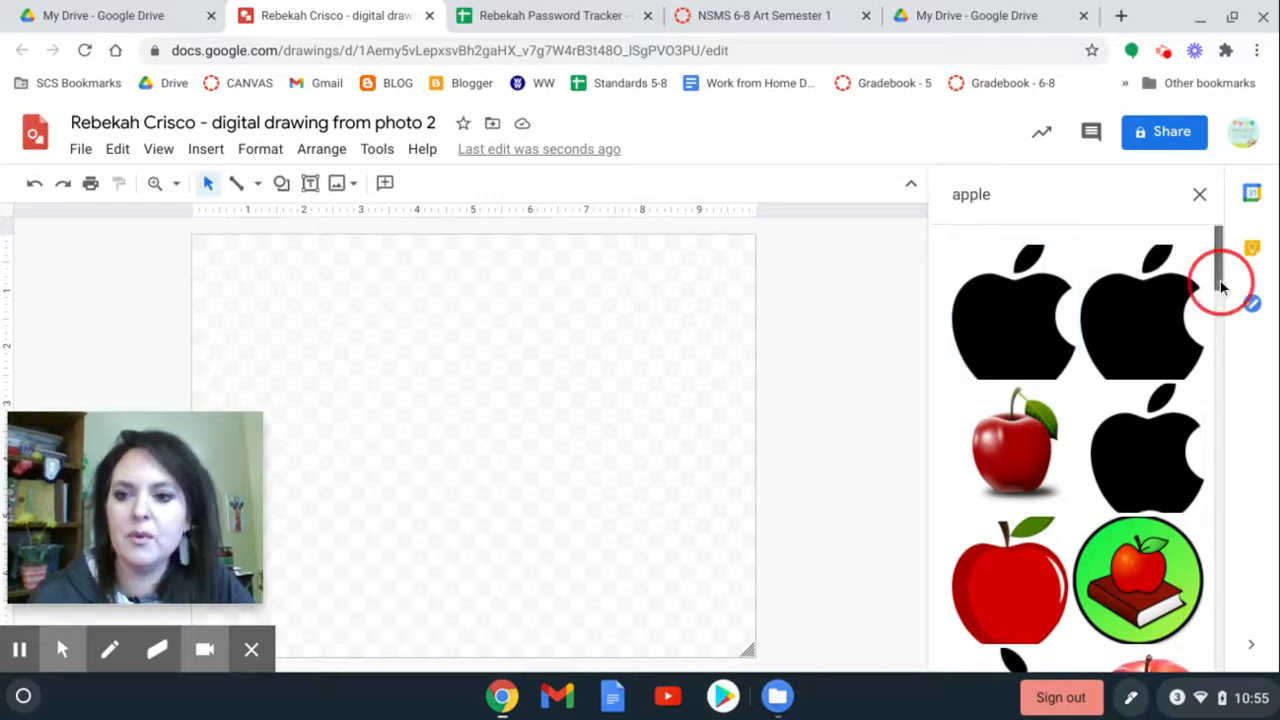
pyautogui.moveTo(1221, 287); pyautogui.dragTo(1222, 307)
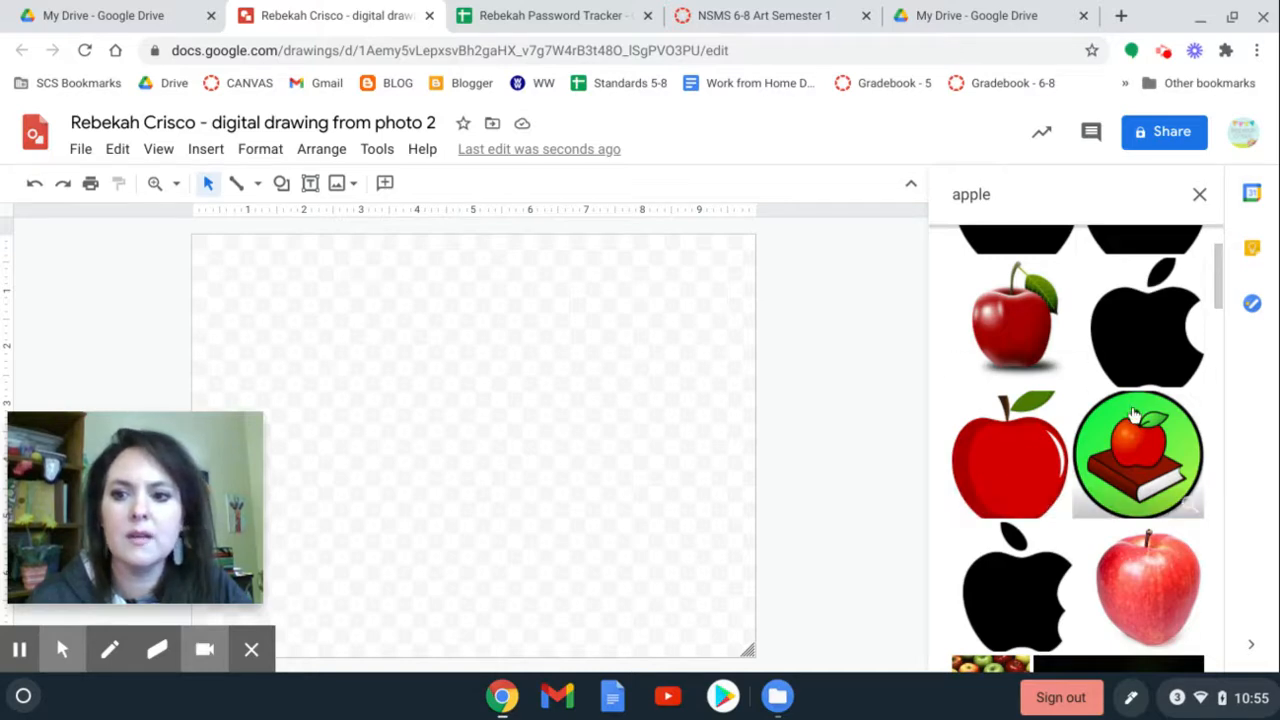
pyautogui.scroll(-2, 1133, 413)
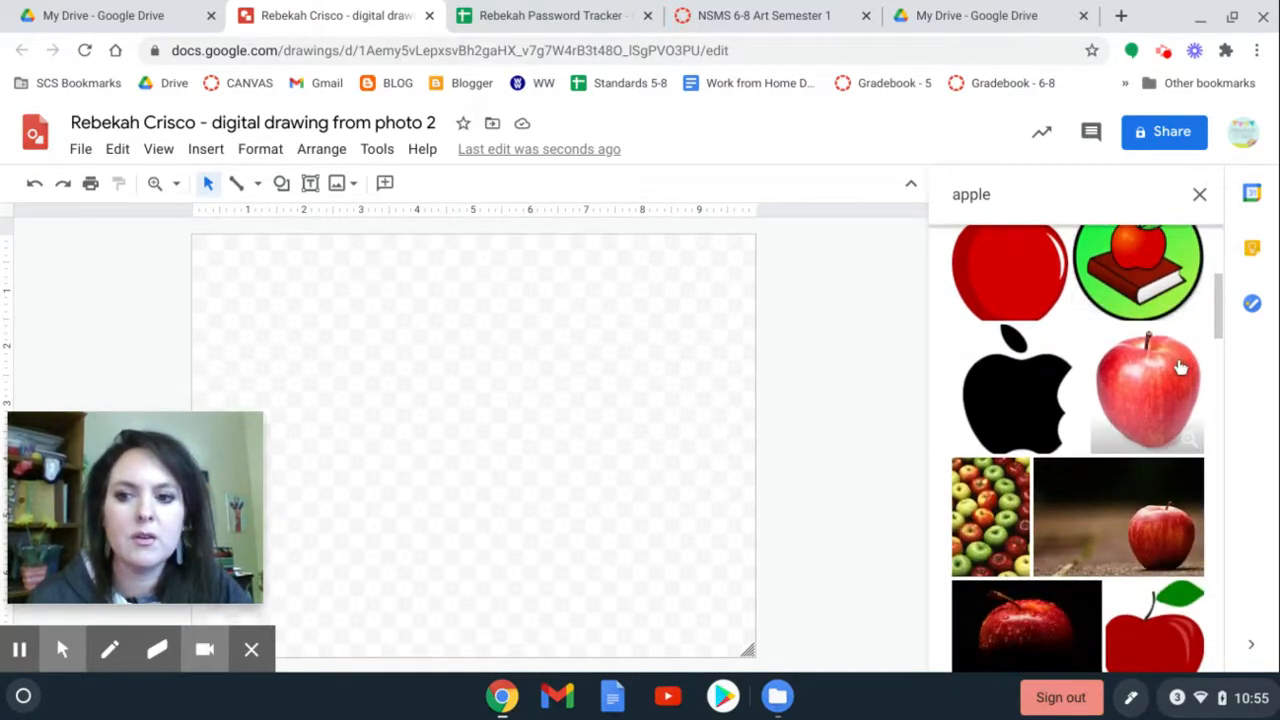
pyautogui.scroll(-2, 1157, 380)
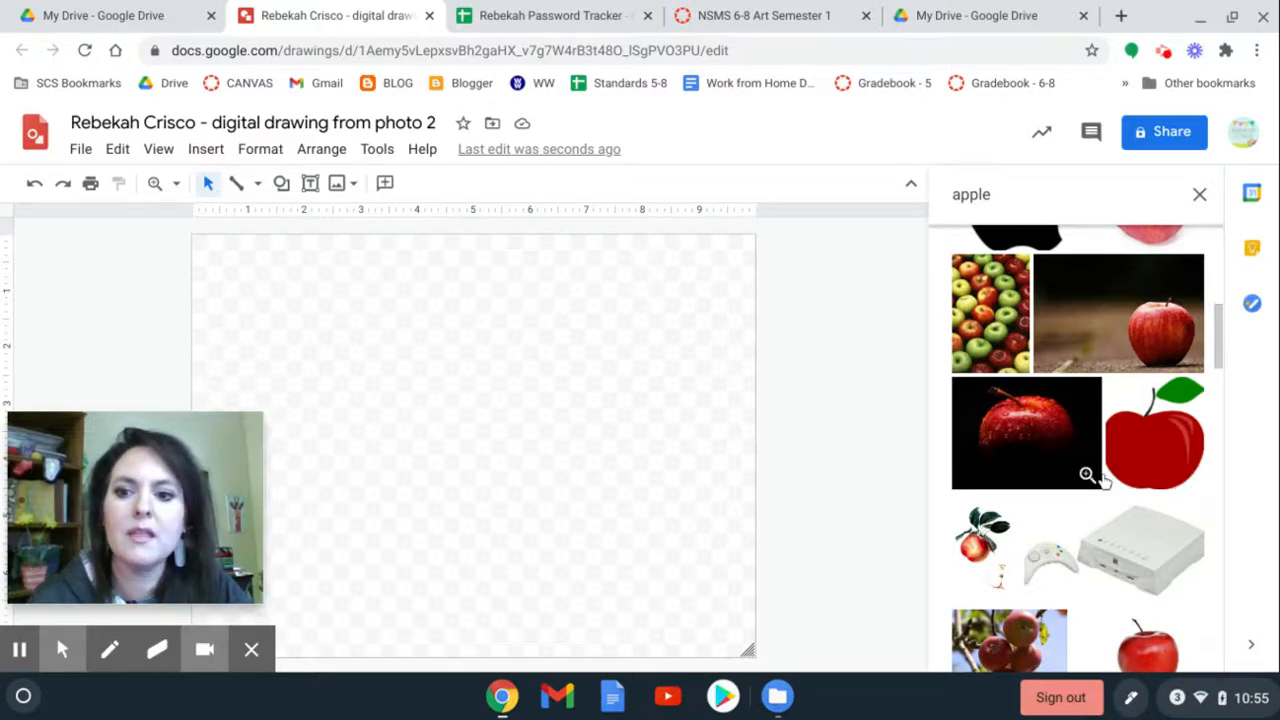
pyautogui.scroll(-2, 1090, 472)
pyautogui.scroll(-1, 1103, 482)
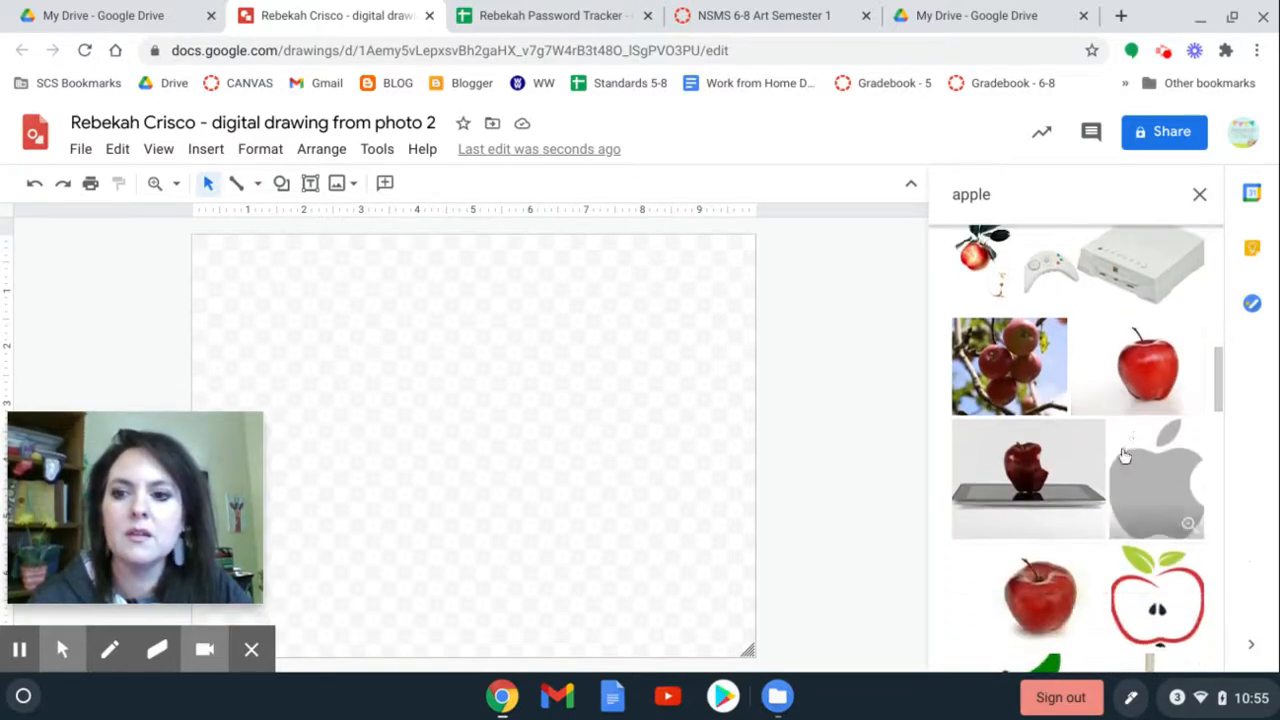
pyautogui.scroll(-2, 1058, 588)
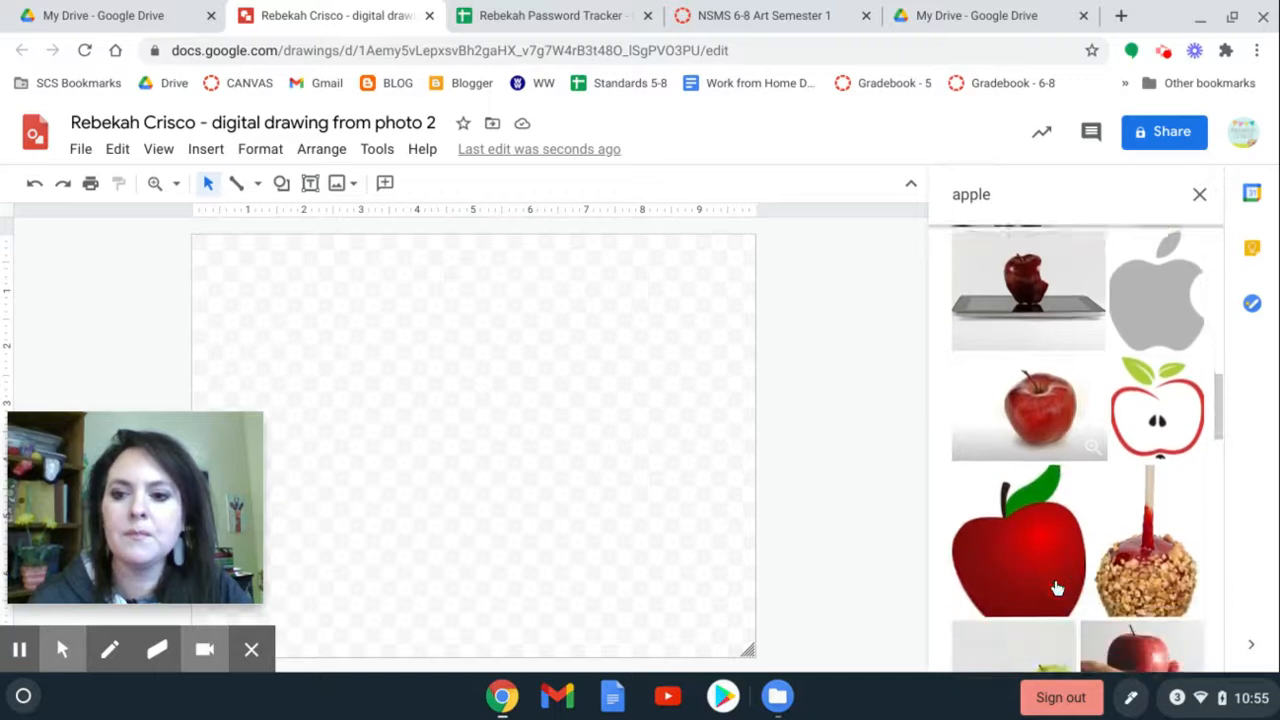
pyautogui.scroll(1, 1056, 588)
pyautogui.scroll(1, 1056, 588)
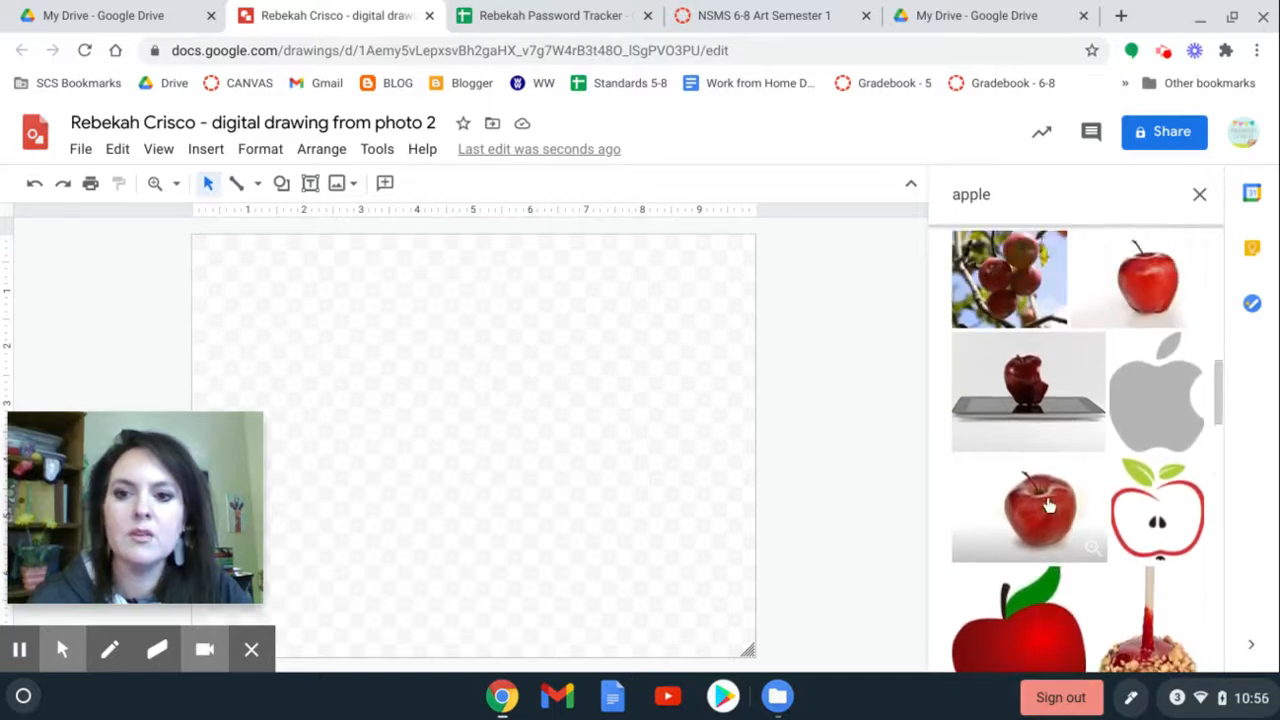
pyautogui.scroll(5, 1048, 505)
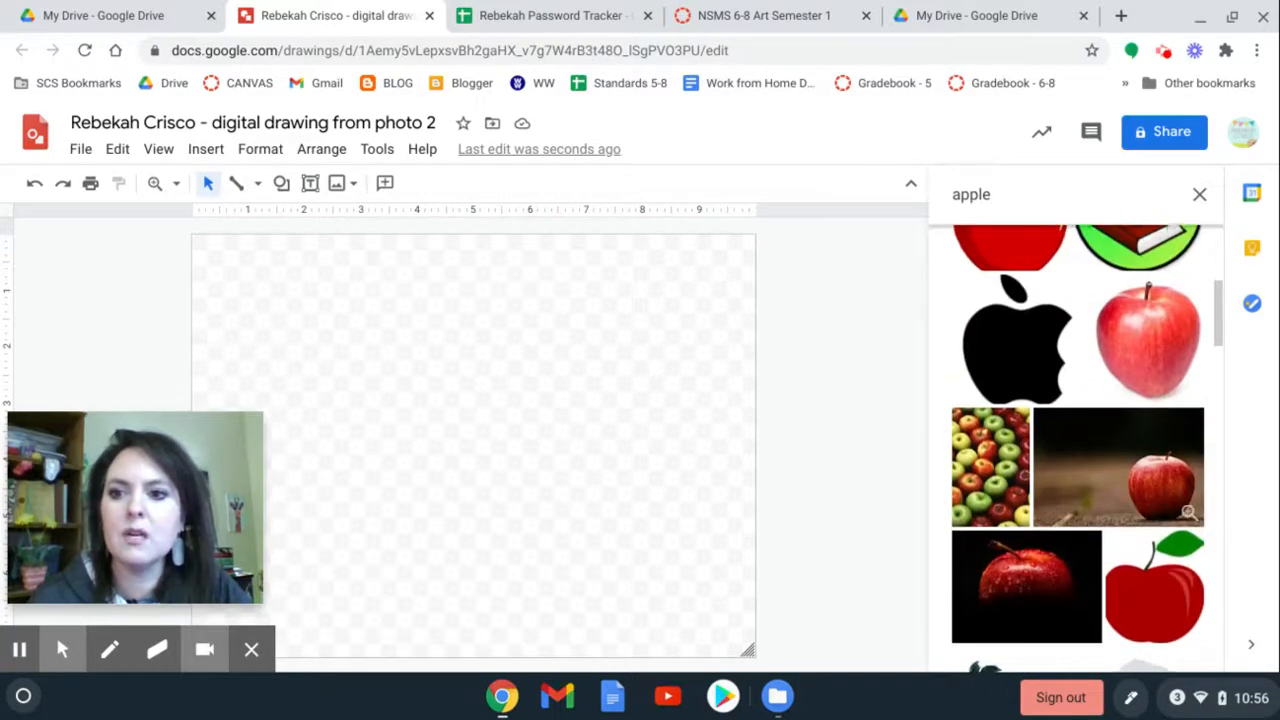
pyautogui.scroll(1, 1174, 460)
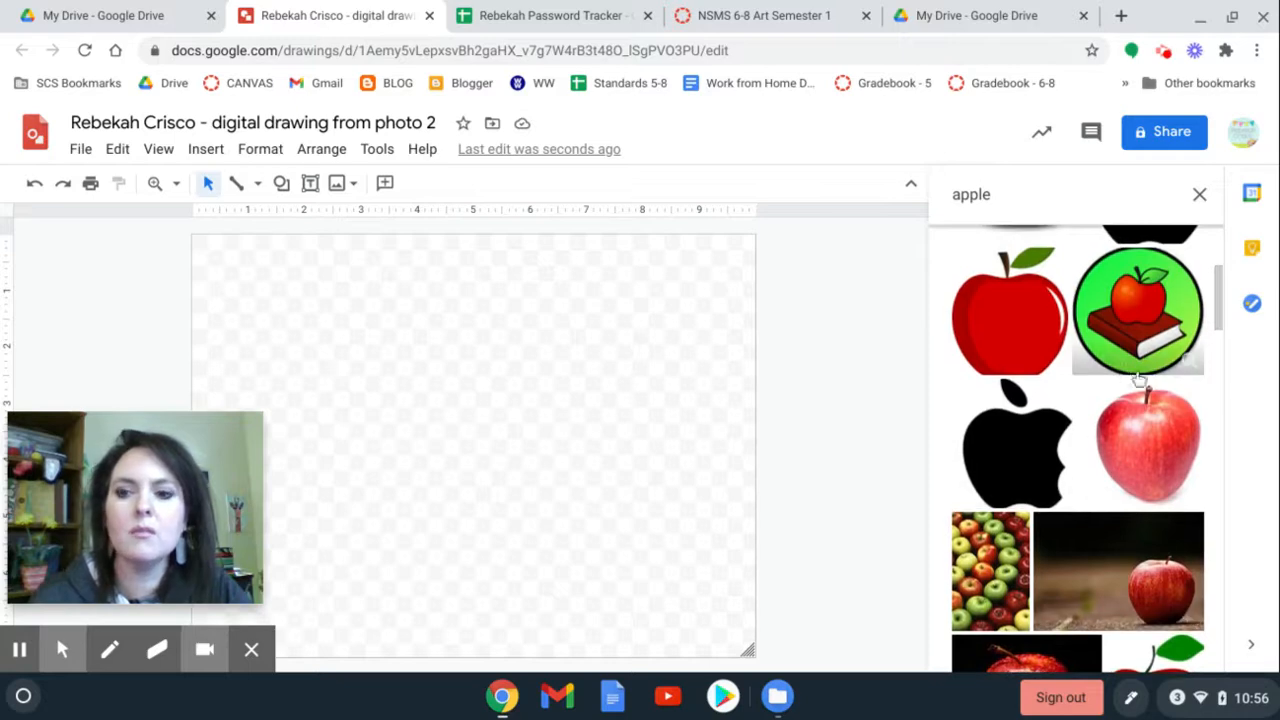
pyautogui.click(1161, 457)
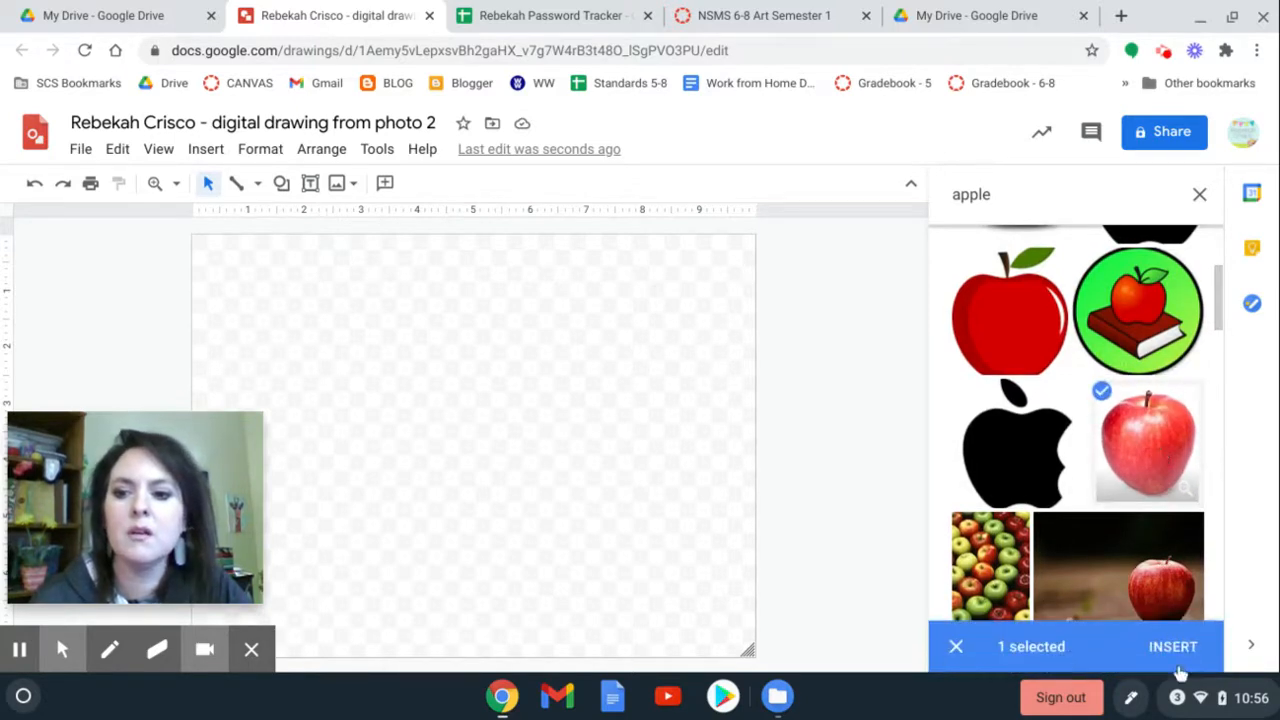
pyautogui.click(1180, 658)
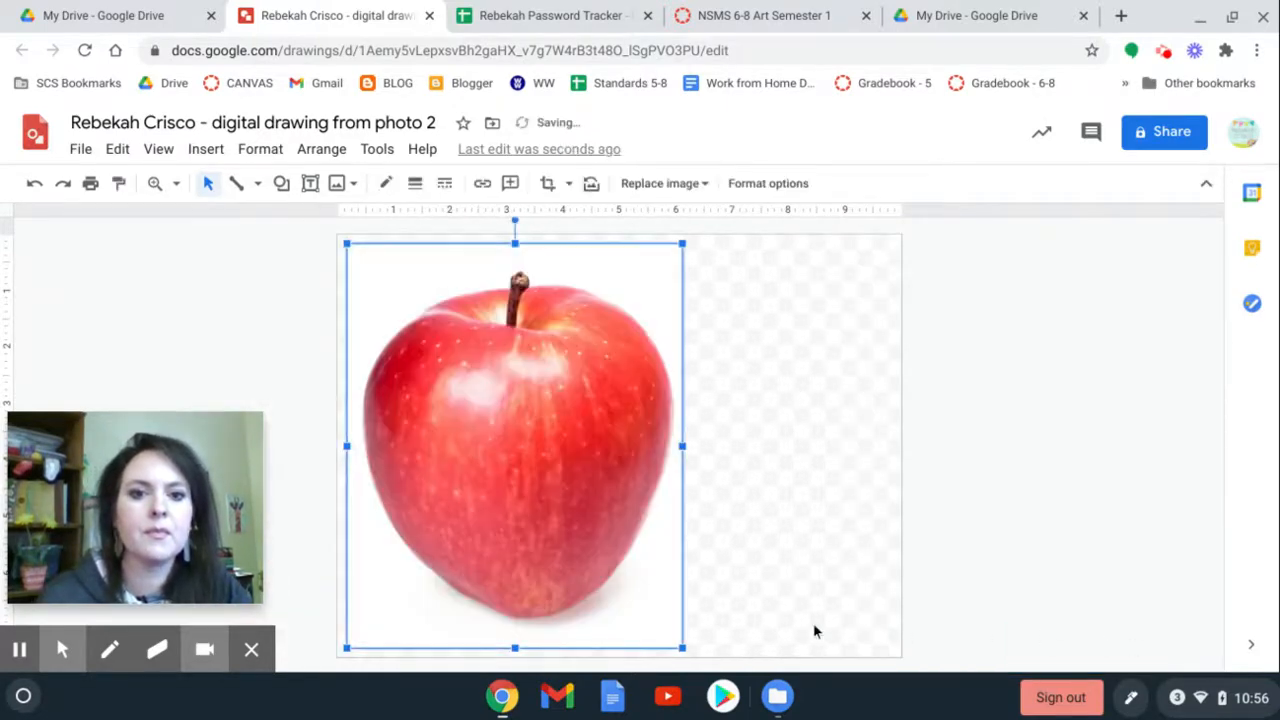
pyautogui.moveTo(540, 471); pyautogui.dragTo(1105, 466)
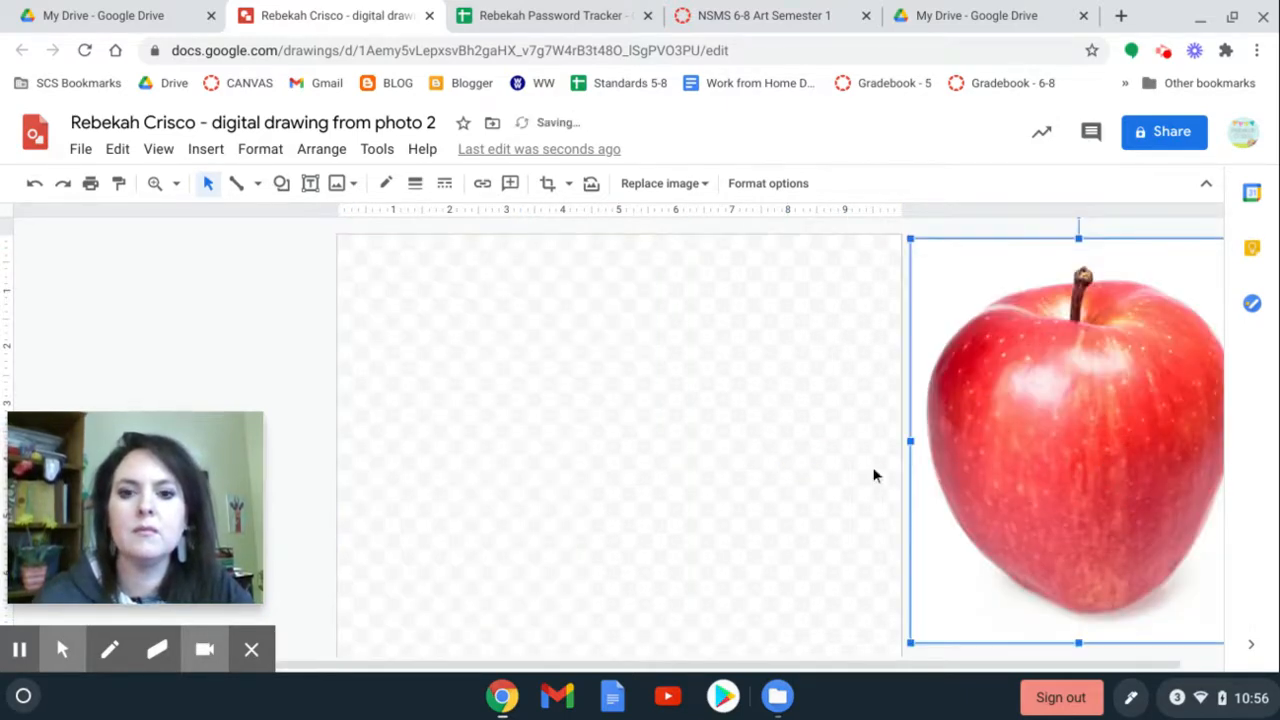
pyautogui.hscroll(1, 873, 476)
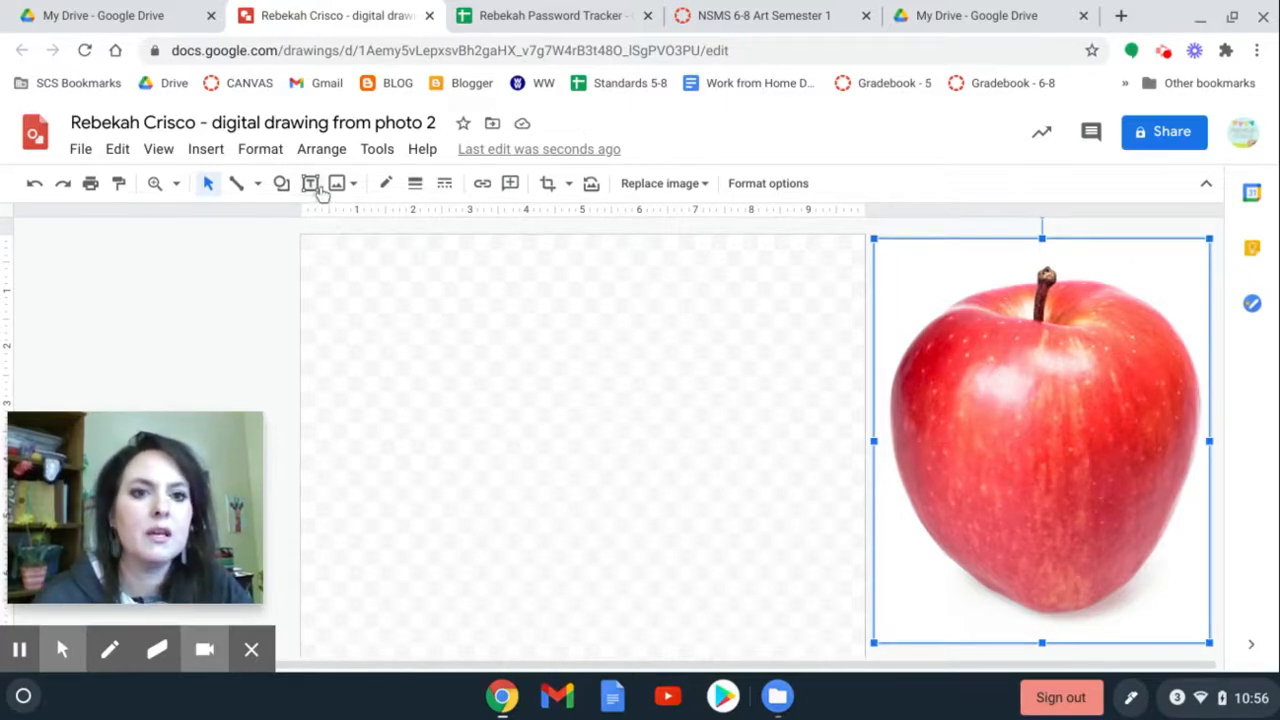
# Choose the Polyline tool for tracing the apple photo.
pyautogui.click(258, 184)
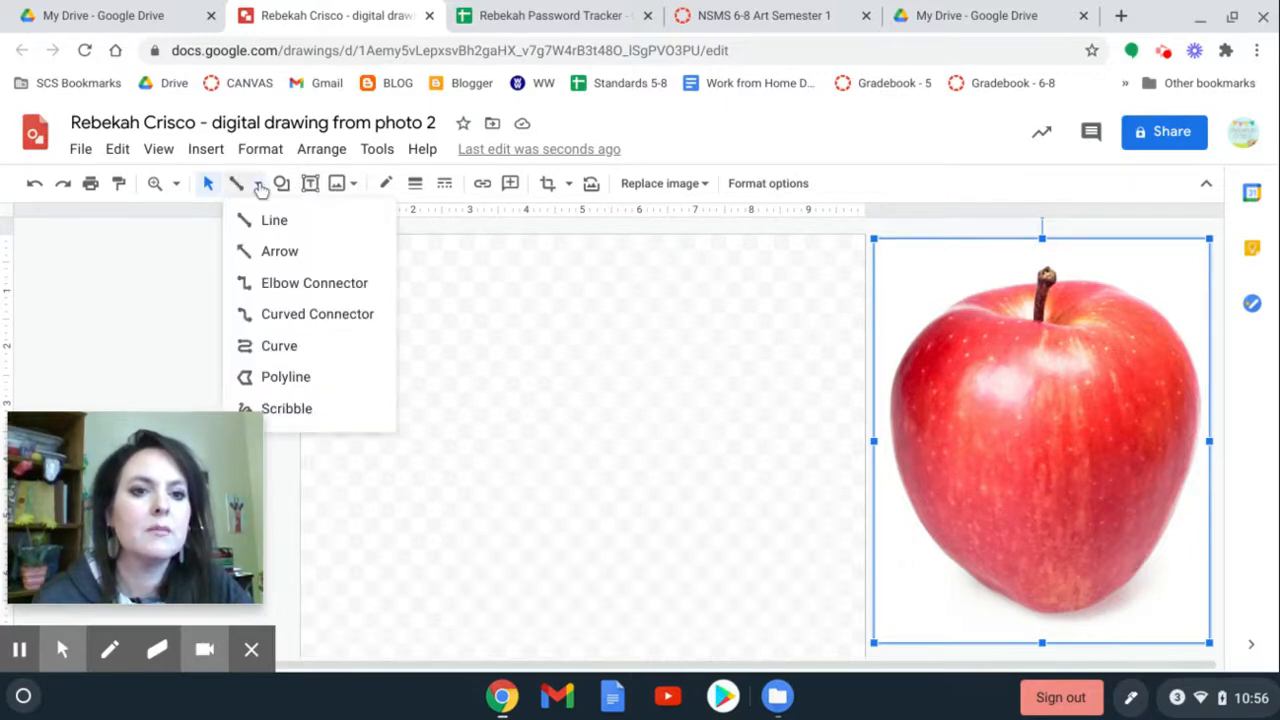
pyautogui.click(287, 377)
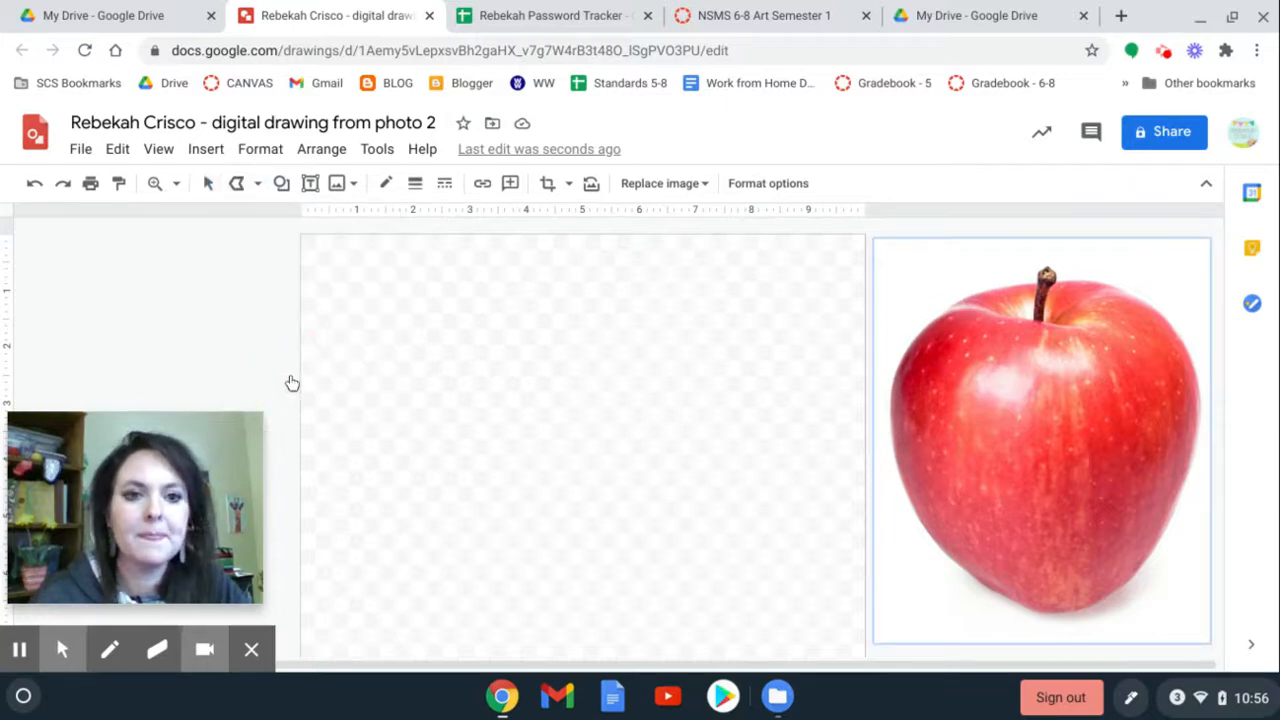
pyautogui.click(908, 345)
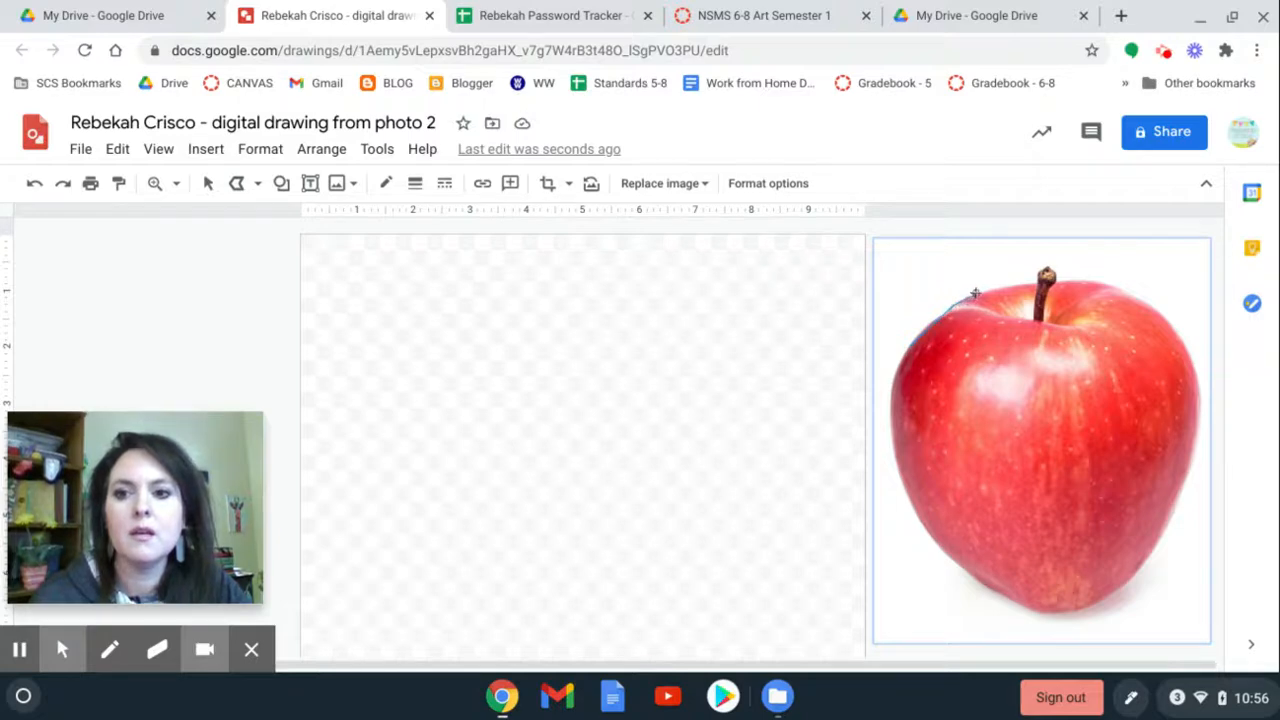
pyautogui.click(975, 291)
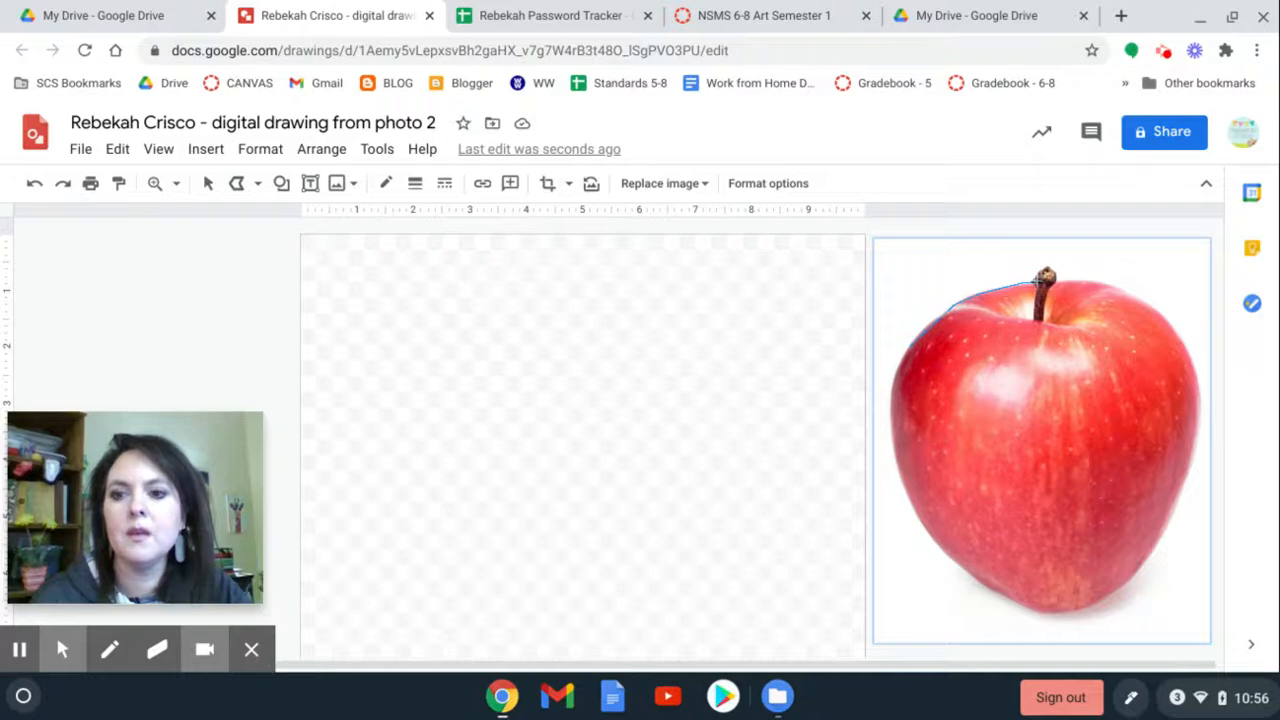
pyautogui.doubleClick(1039, 275)
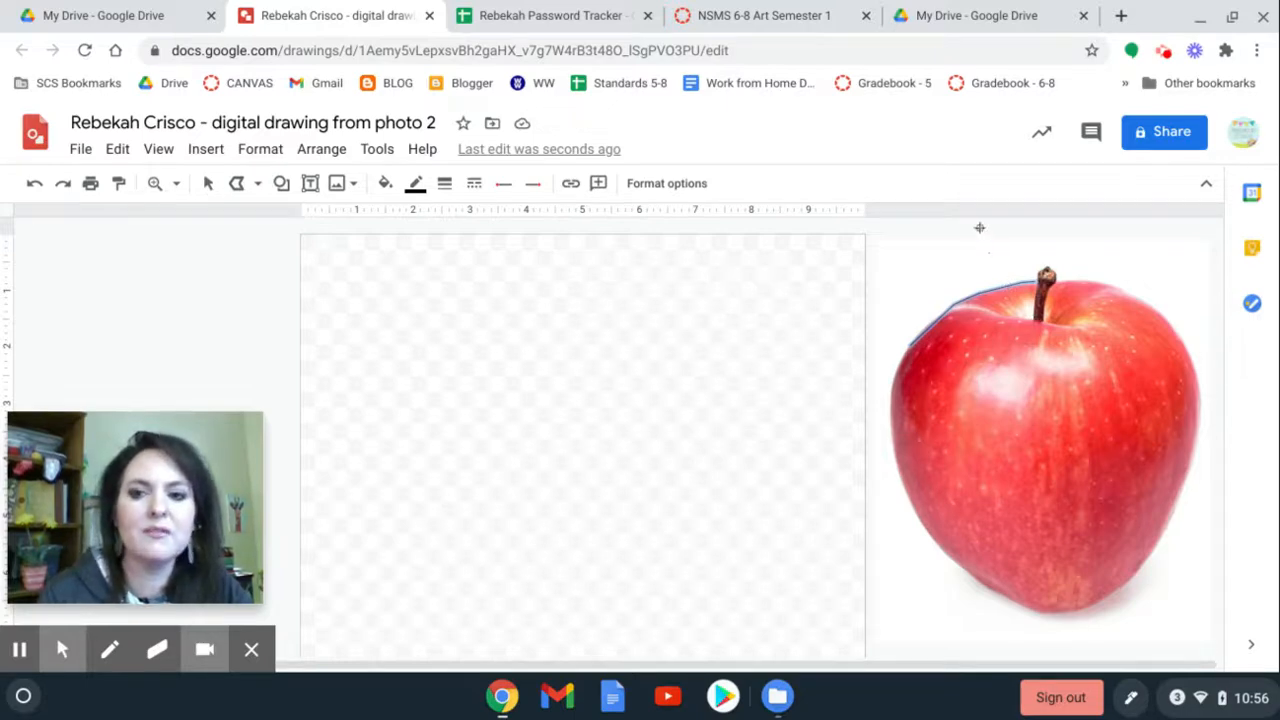
pyautogui.hotkey('ctrl', 'z')
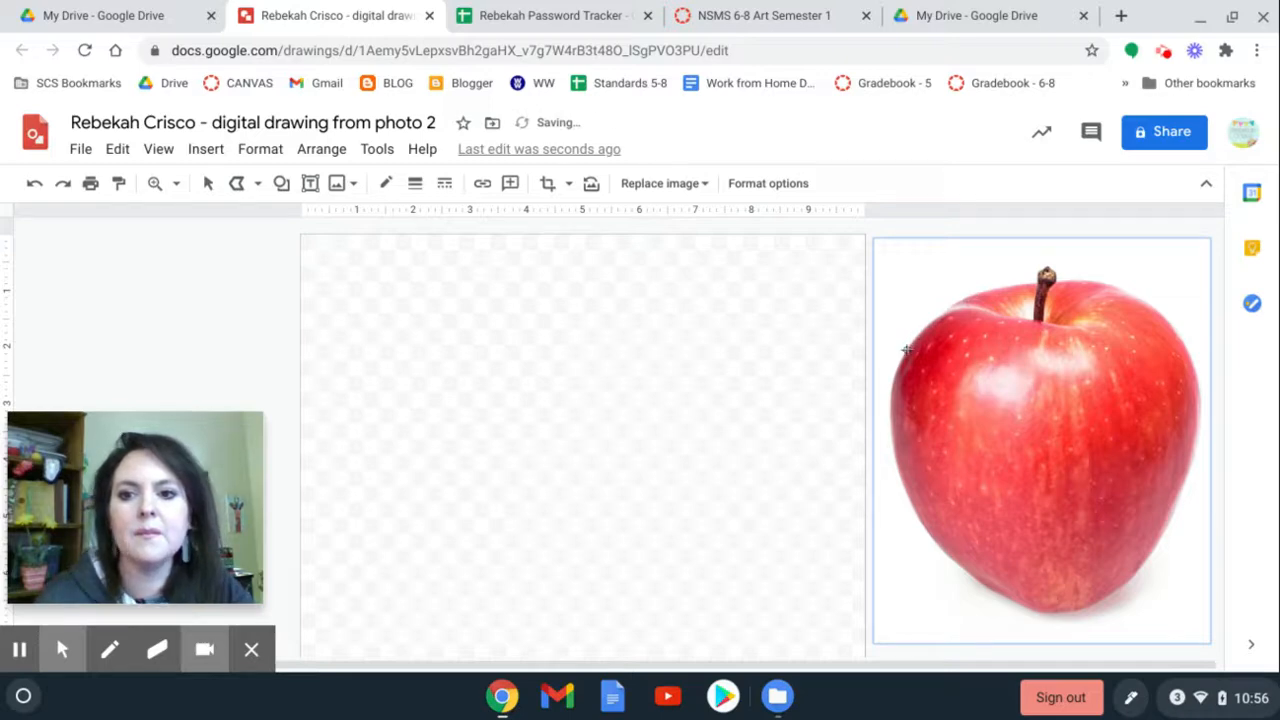
pyautogui.click(946, 311)
pyautogui.click(974, 293)
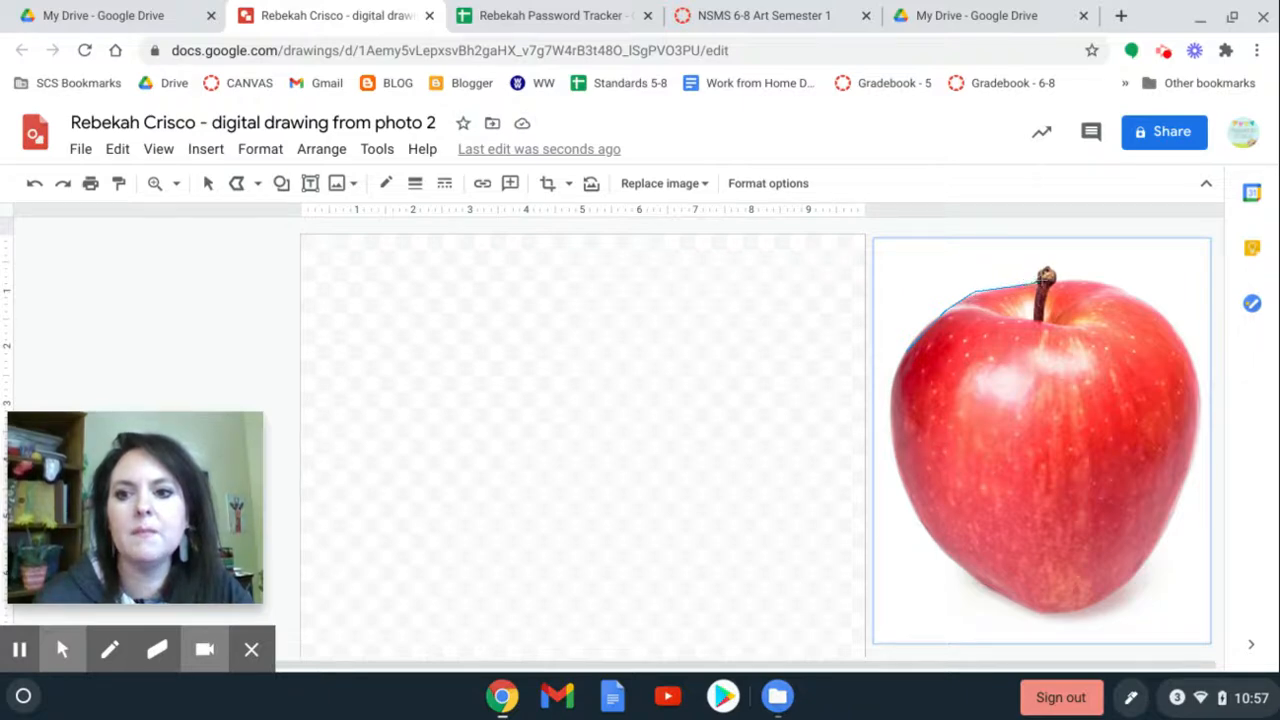
pyautogui.doubleClick(1052, 270)
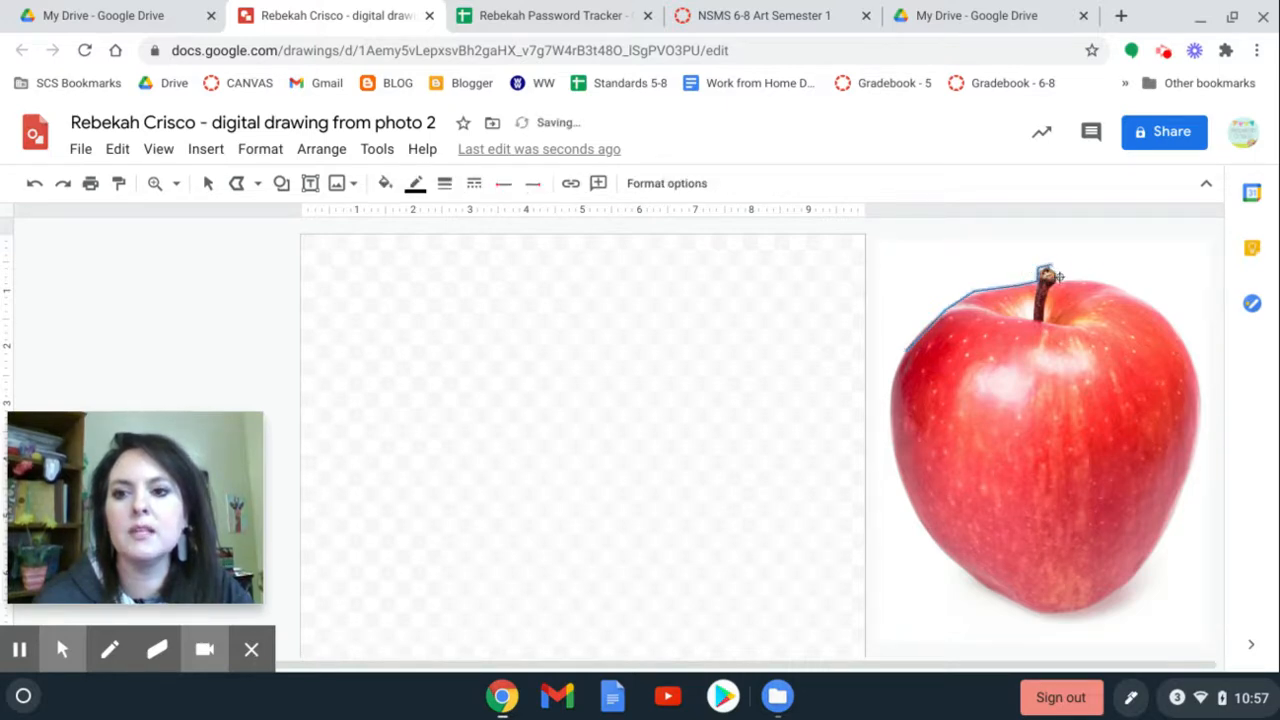
pyautogui.hotkey('ctrl', 'z')
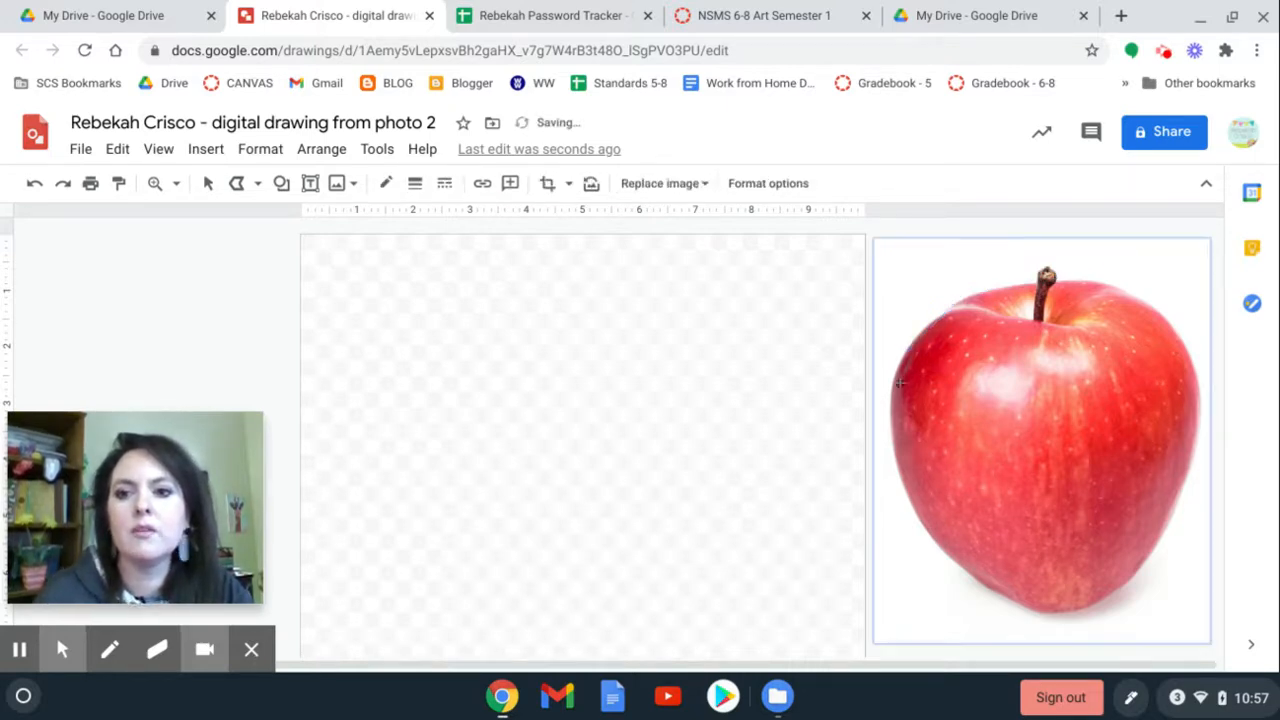
# Trace the outline of the apple in the photo, including the top of its stem, as a closed Polyline shape.
pyautogui.click(921, 332)
pyautogui.click(956, 301)
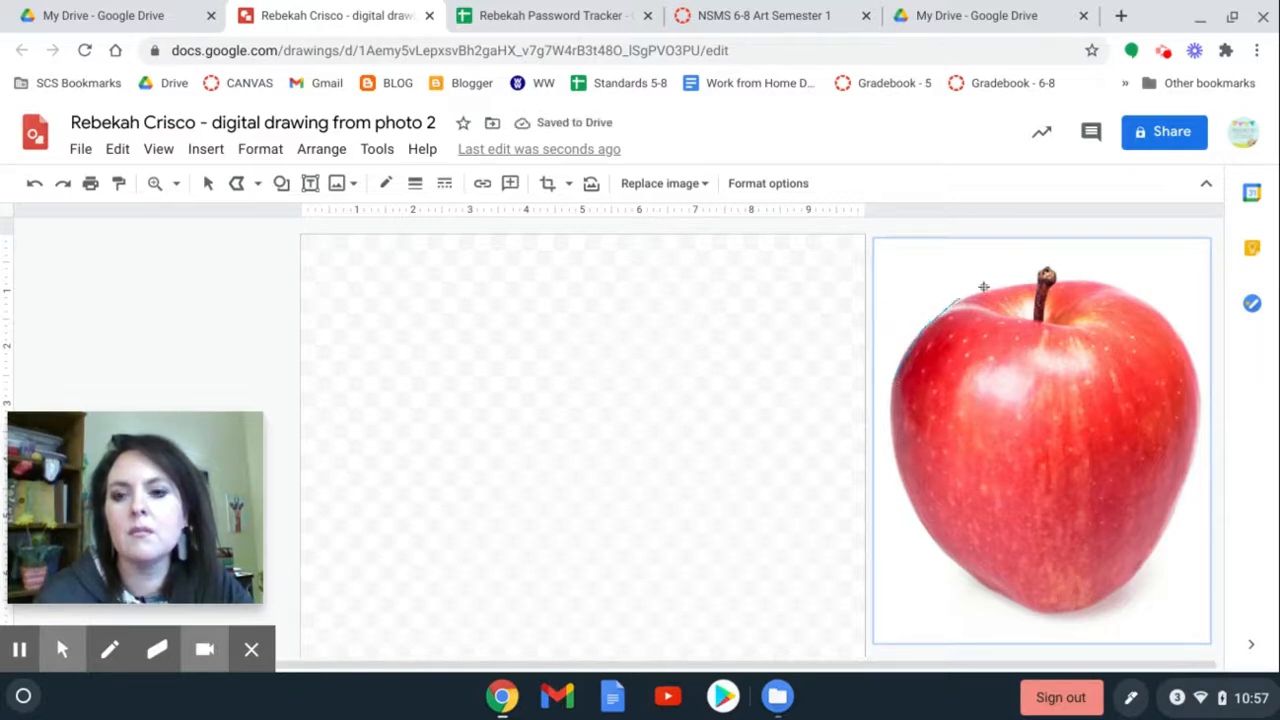
pyautogui.click(1005, 285)
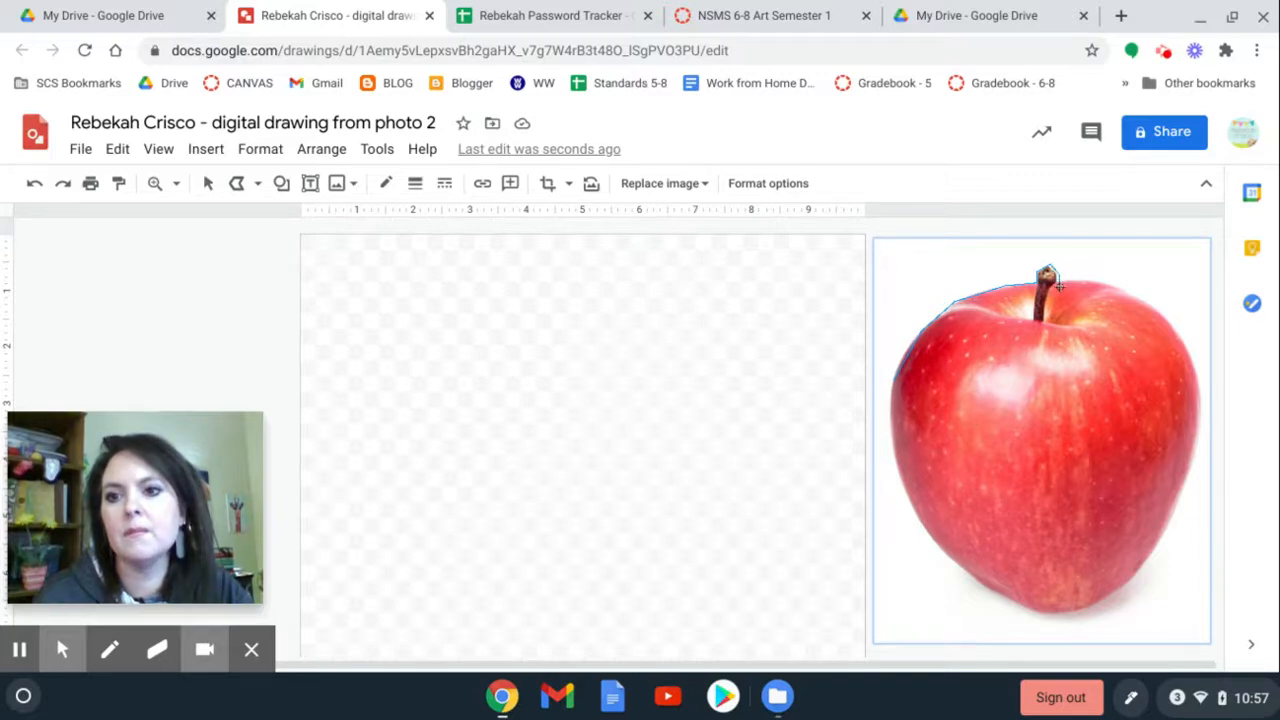
pyautogui.click(1131, 291)
pyautogui.click(1146, 303)
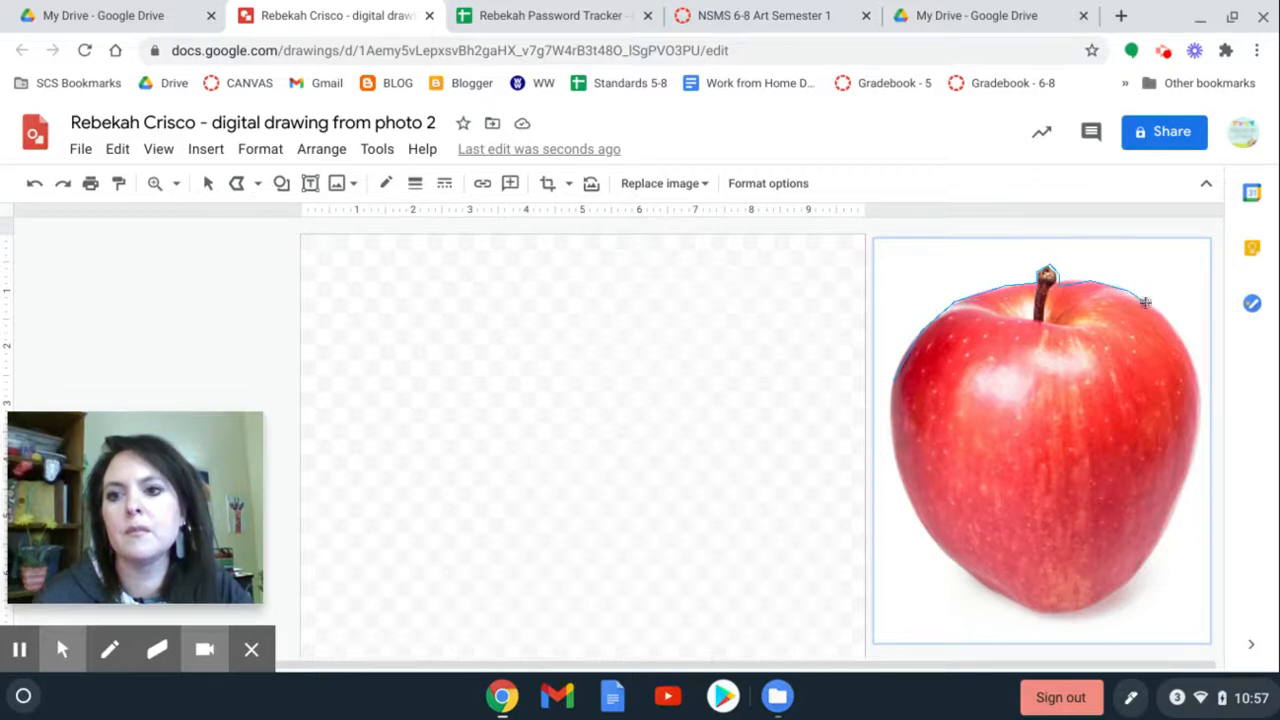
pyautogui.click(1189, 352)
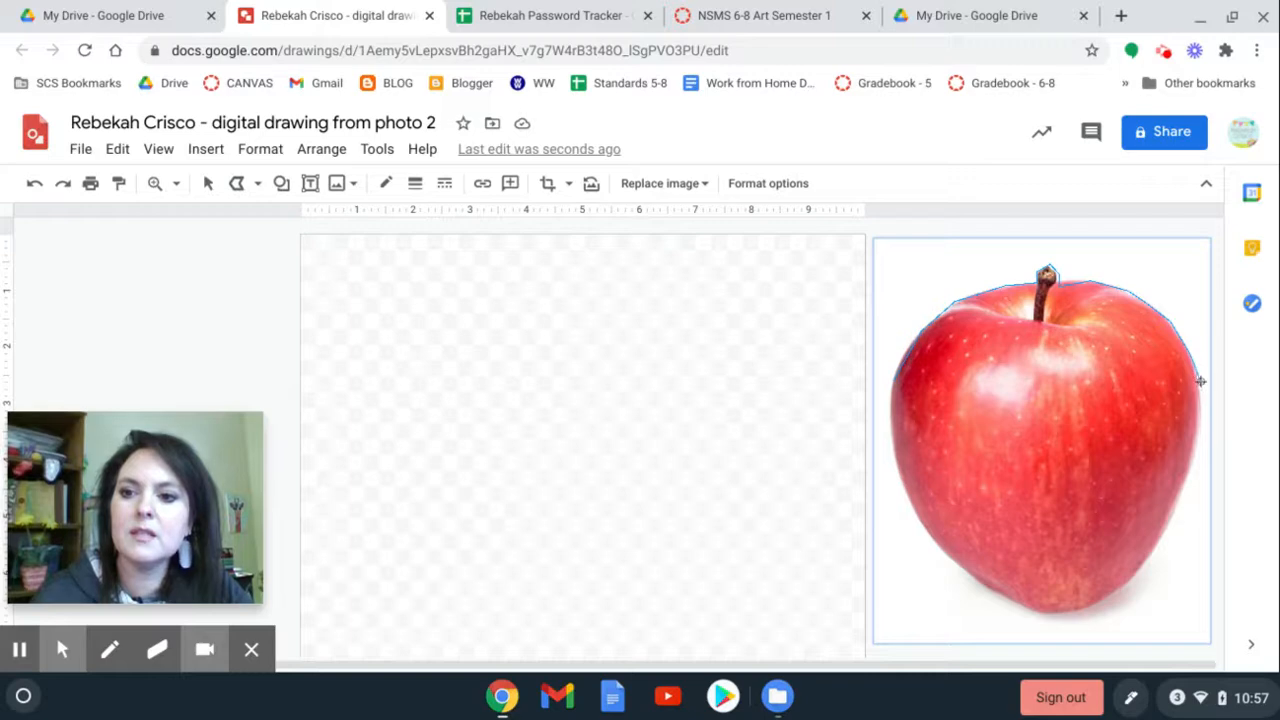
pyautogui.click(1200, 382)
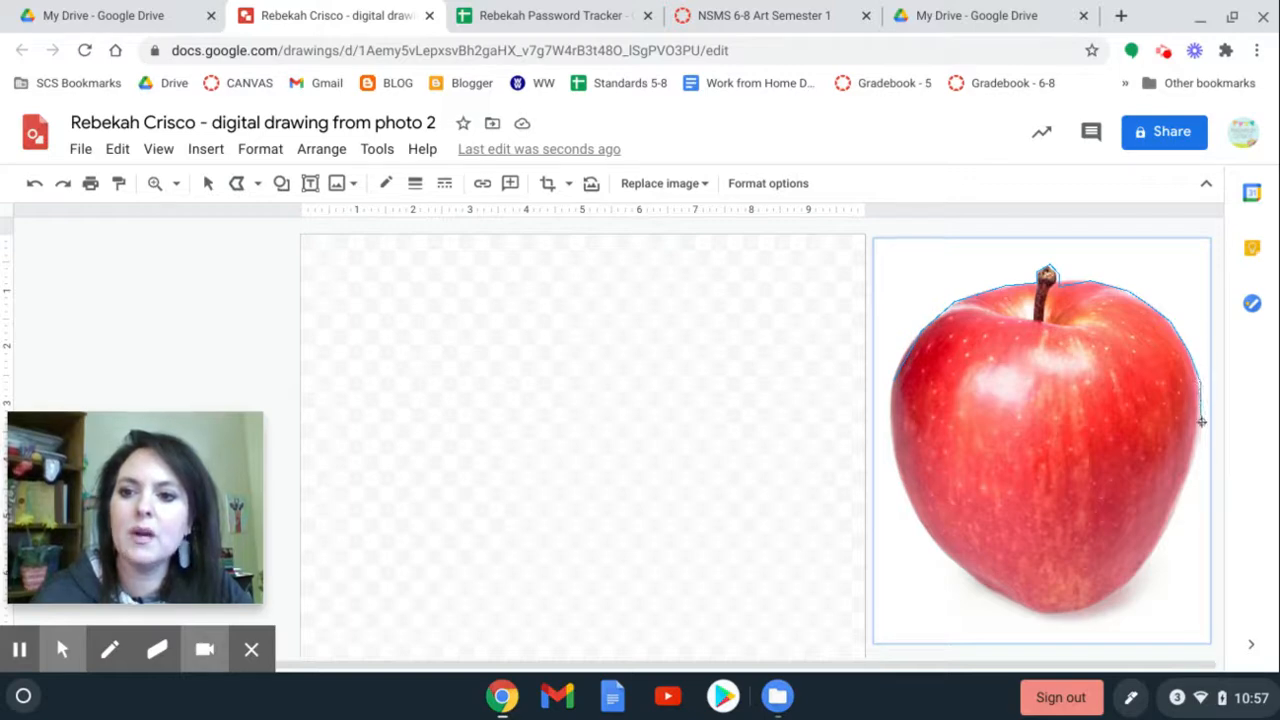
pyautogui.click(1201, 432)
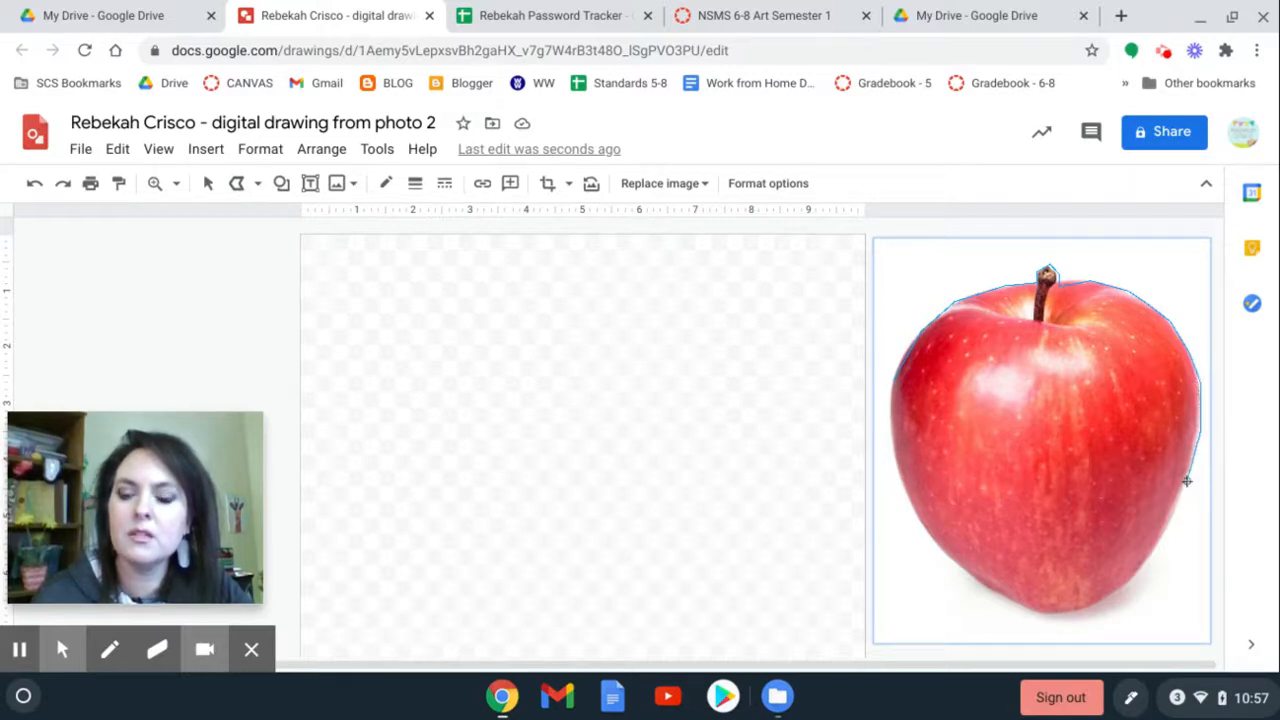
pyautogui.click(1186, 484)
pyautogui.click(1162, 538)
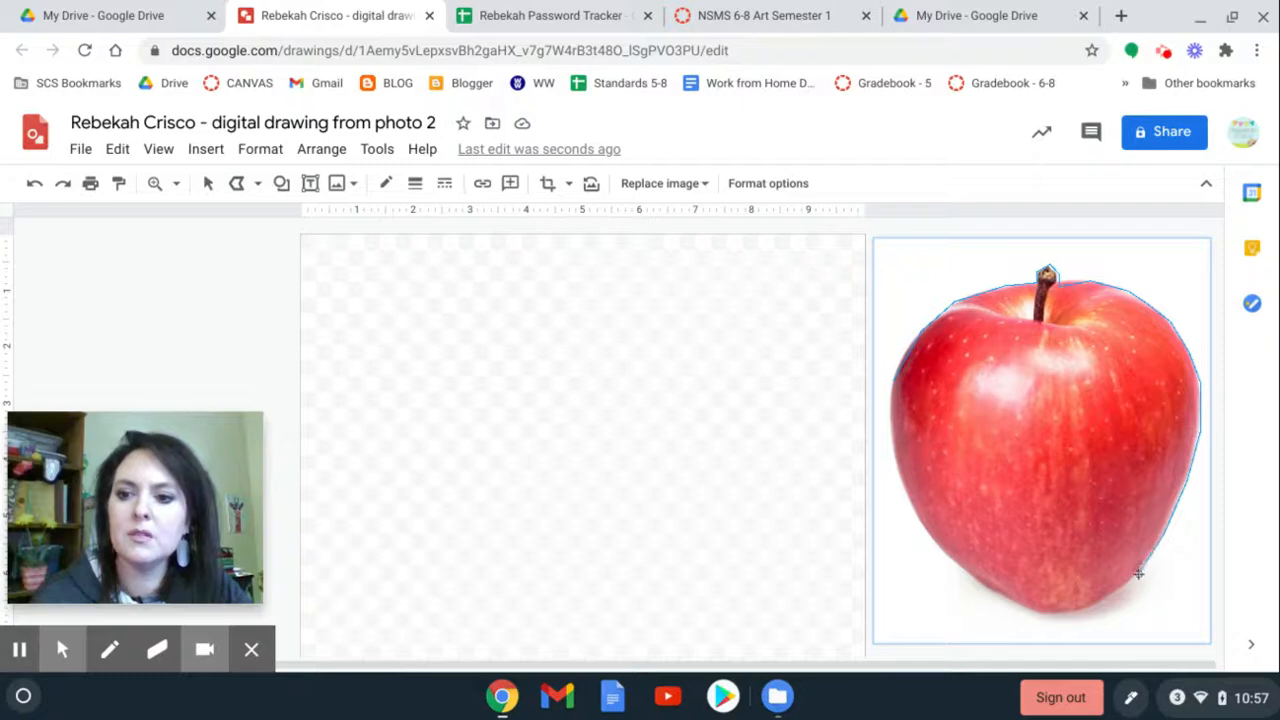
pyautogui.click(1139, 575)
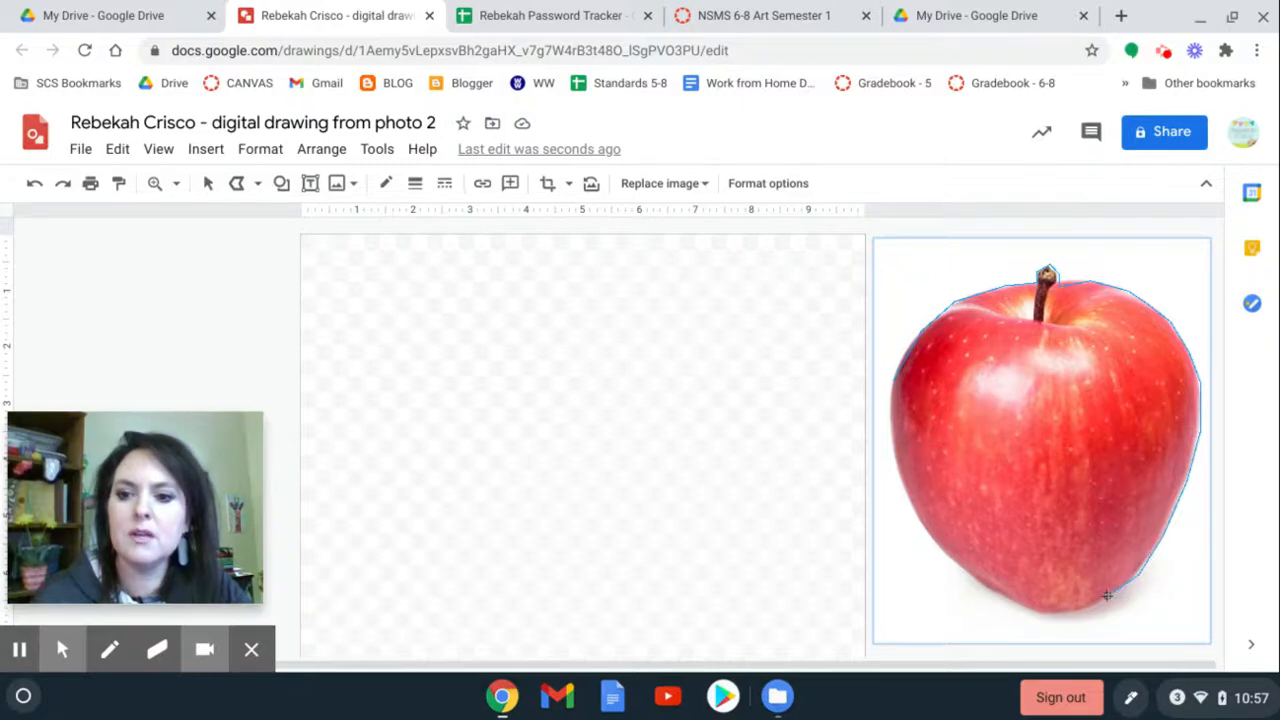
pyautogui.click(1018, 604)
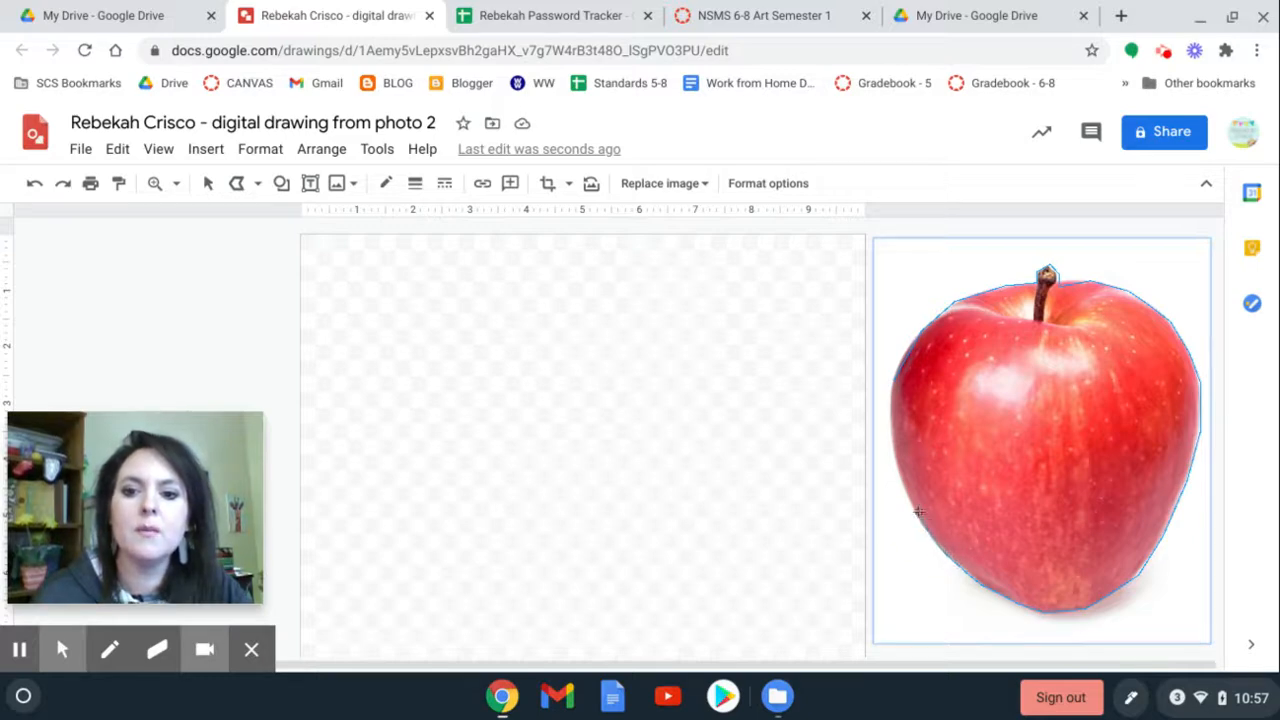
pyautogui.click(895, 461)
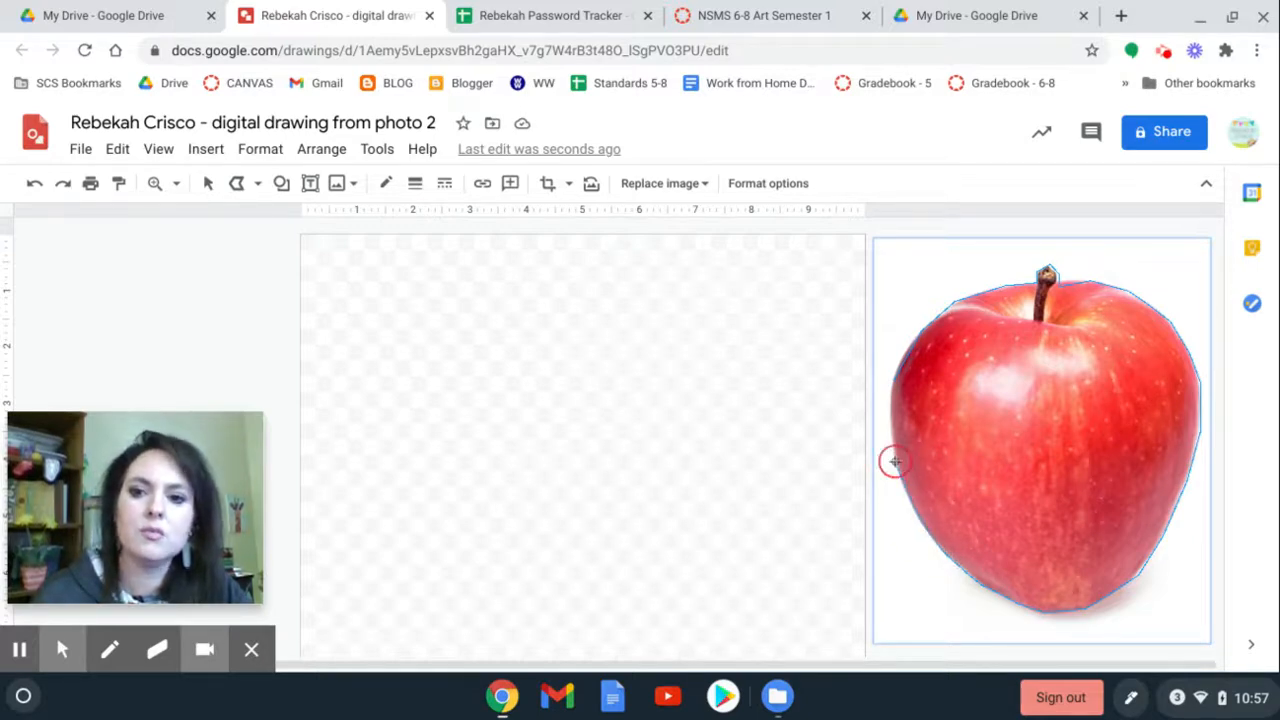
pyautogui.click(890, 411)
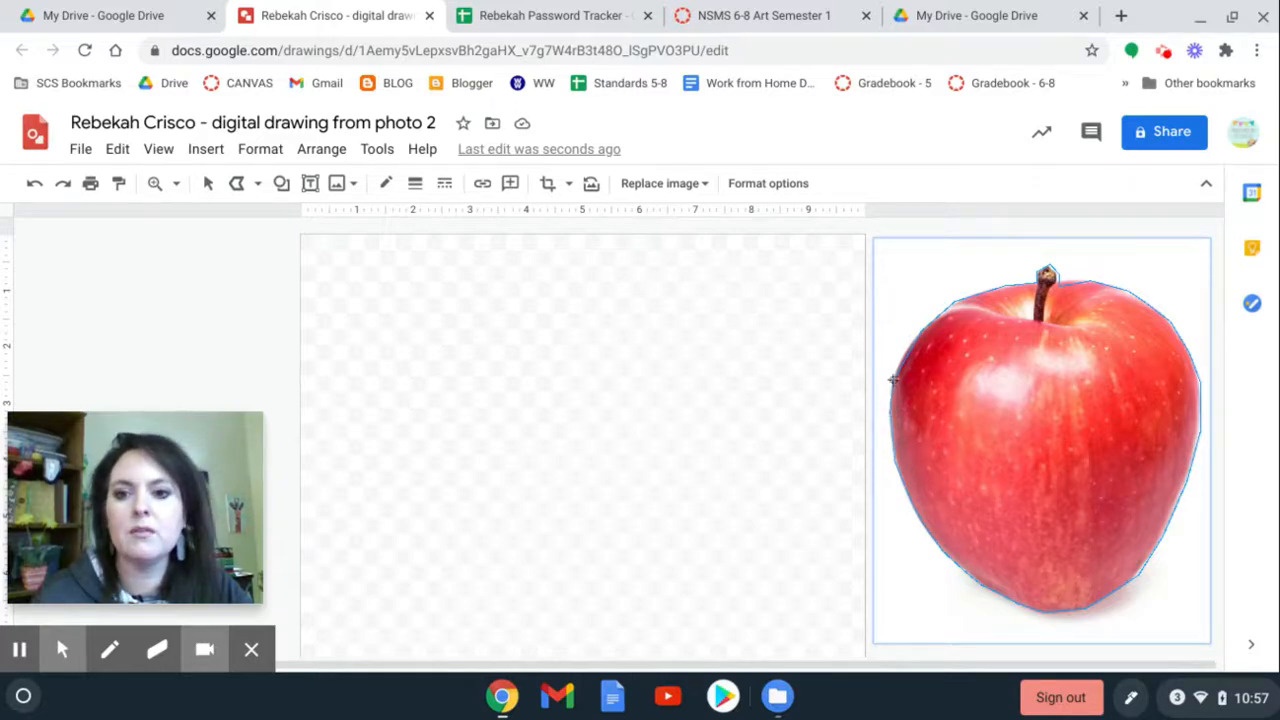
pyautogui.click(893, 378)
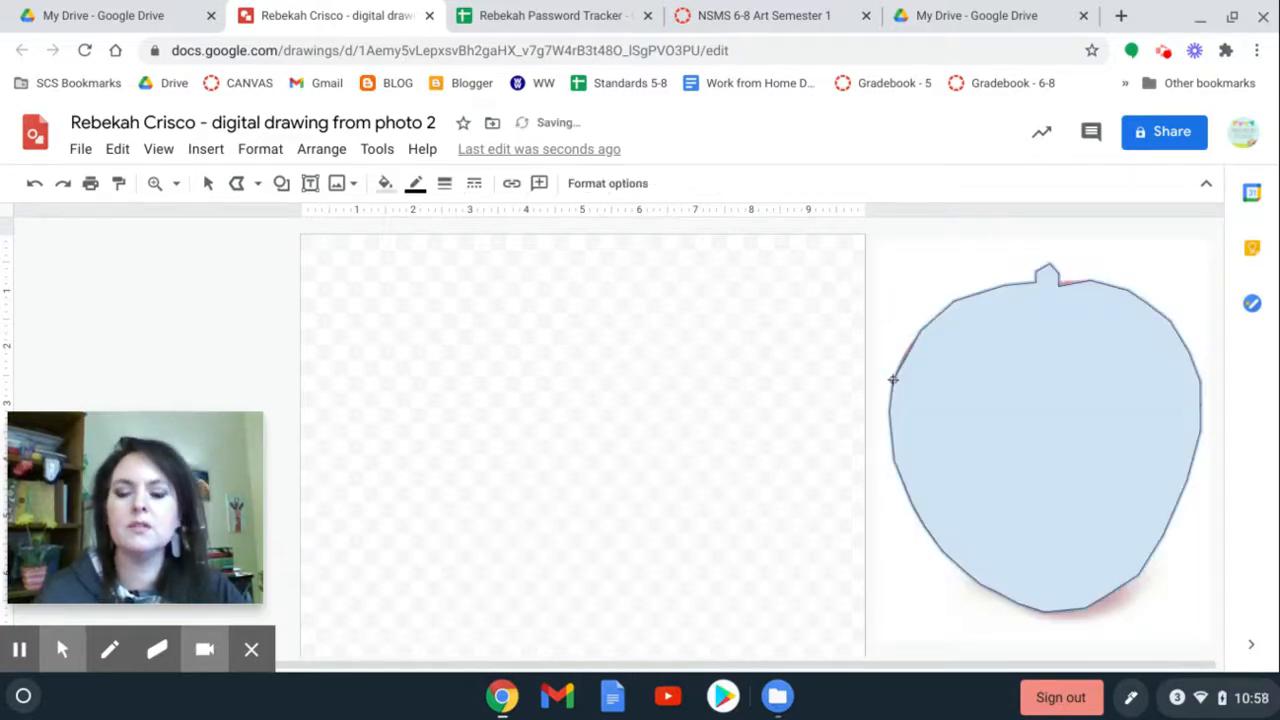
# Fill the traced apple shape with solid dark red and make its border transparent.
pyautogui.click(396, 184)
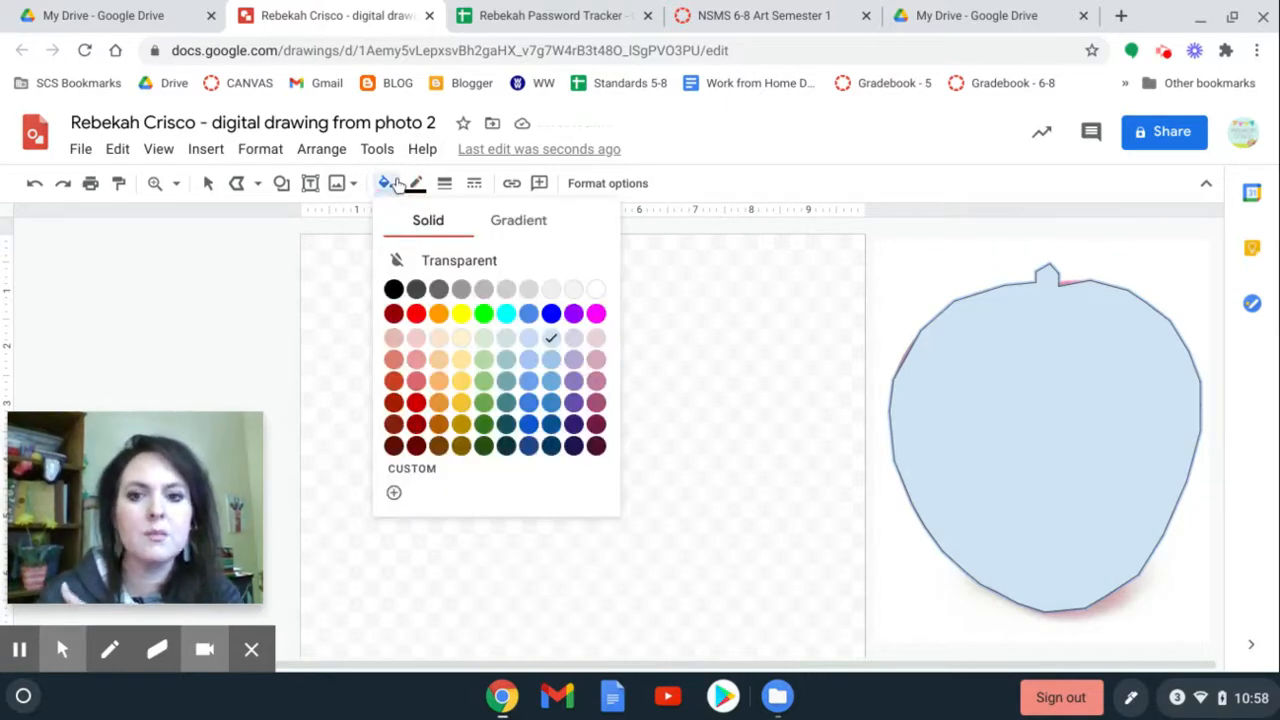
pyautogui.click(417, 404)
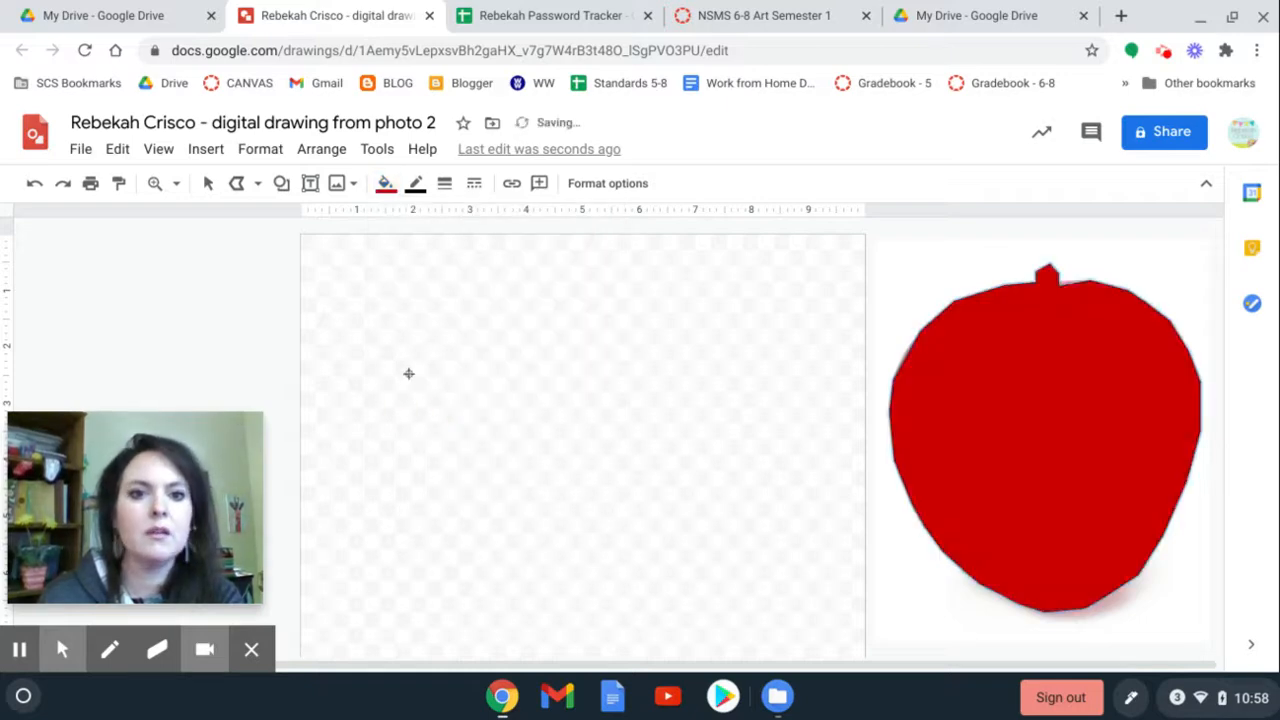
pyautogui.click(415, 185)
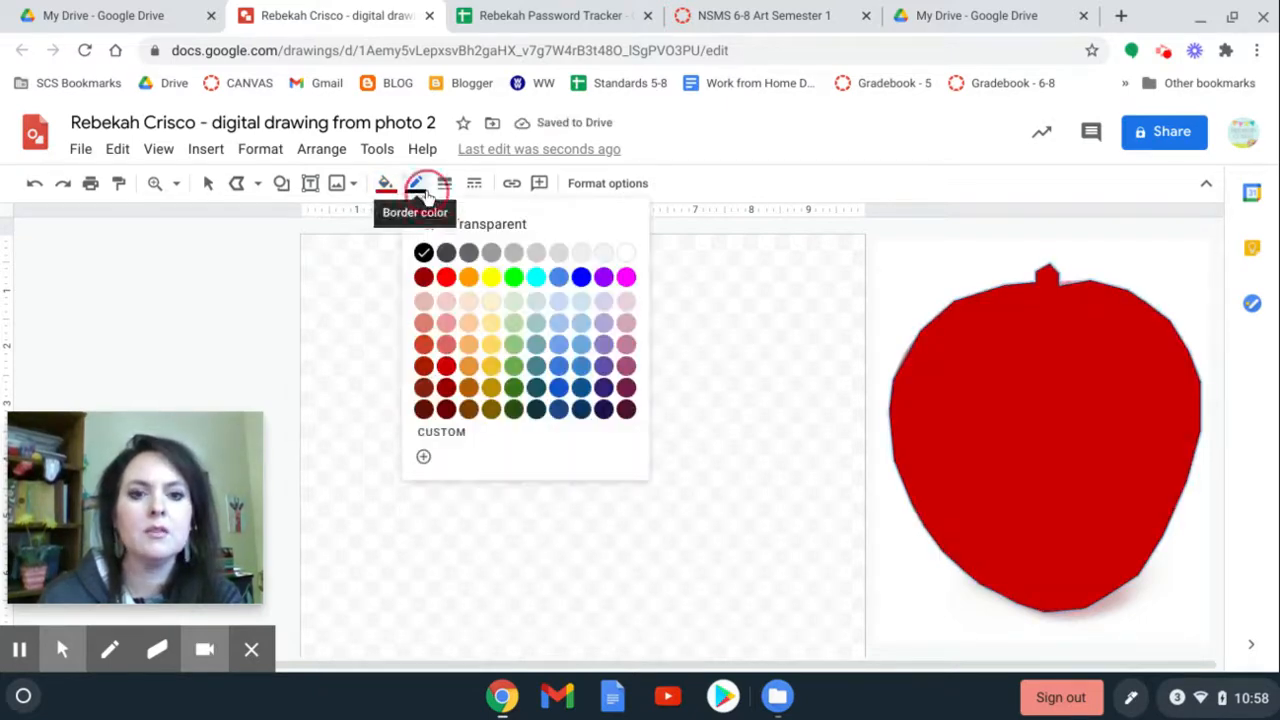
pyautogui.click(447, 226)
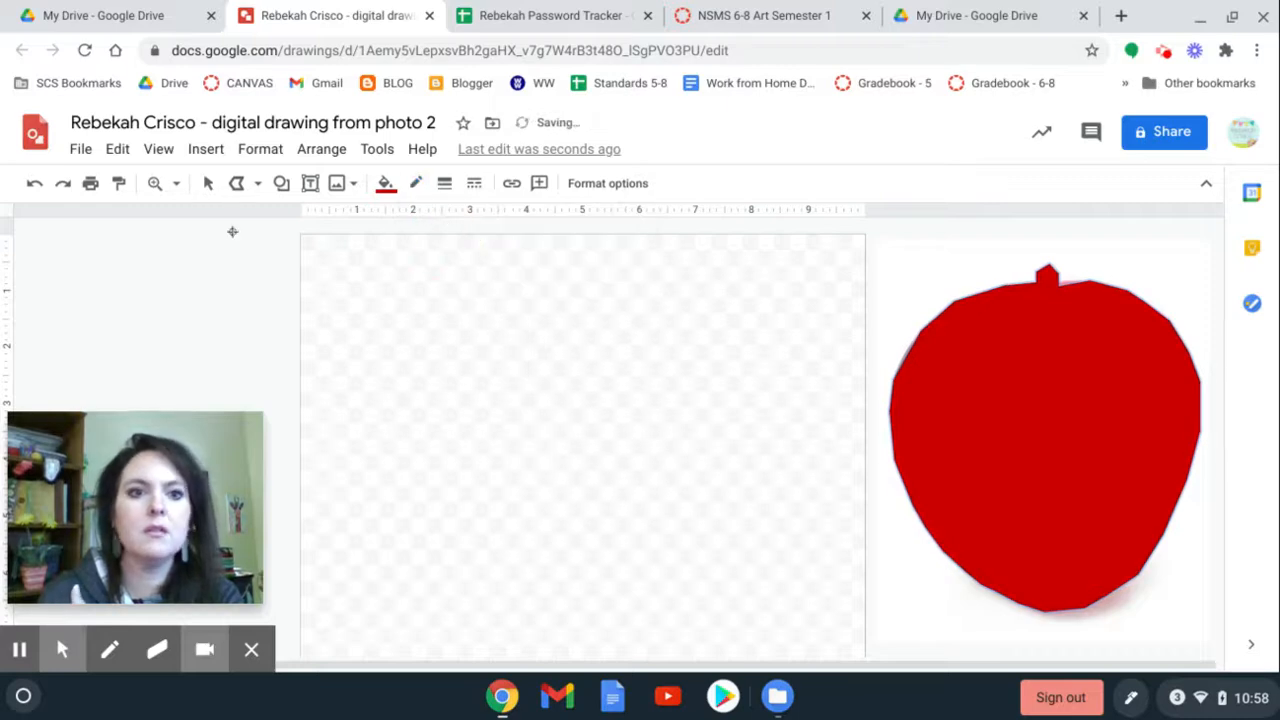
pyautogui.click(416, 184)
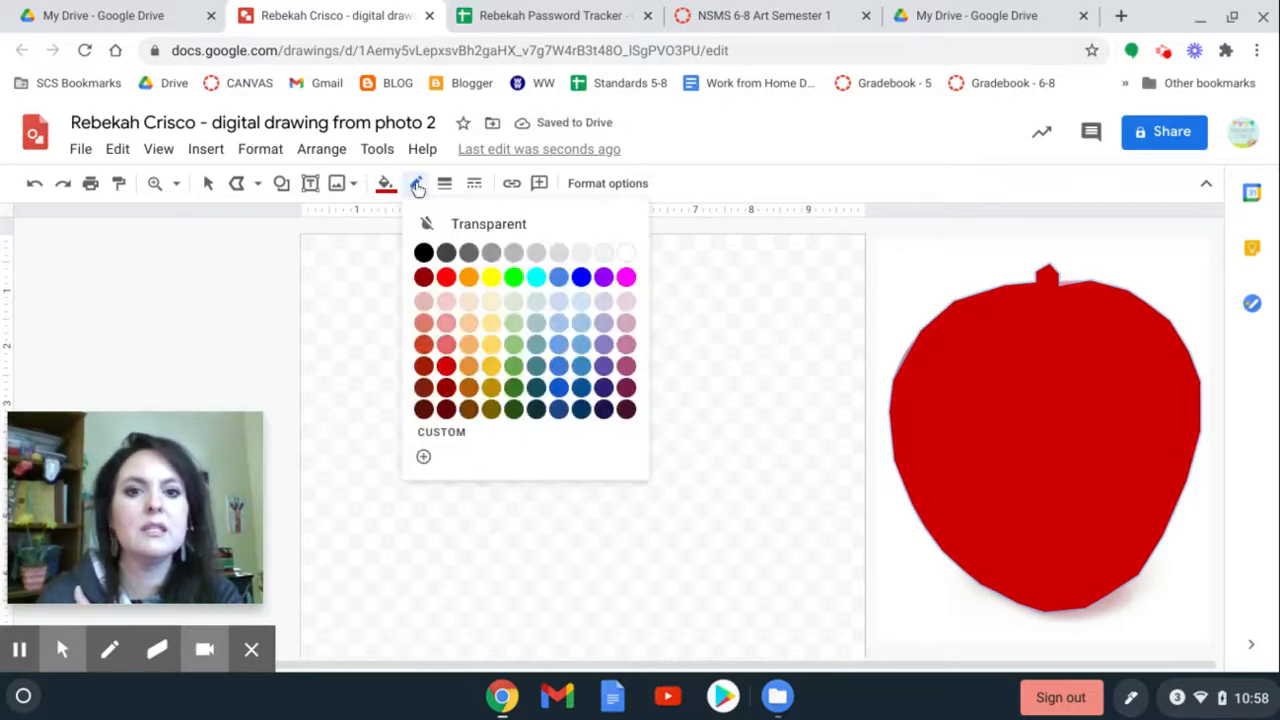
pyautogui.click(417, 186)
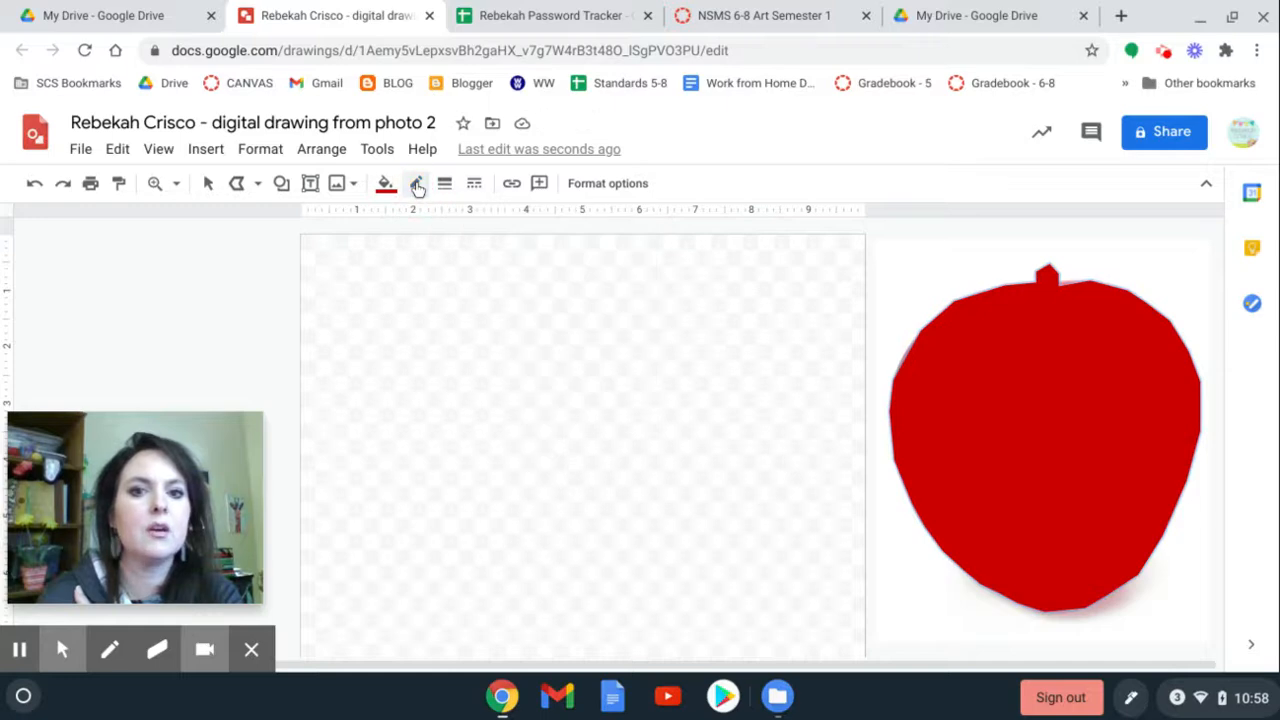
# Move the red apple shape off the photo to the middle of the canvas.
pyautogui.click(208, 188)
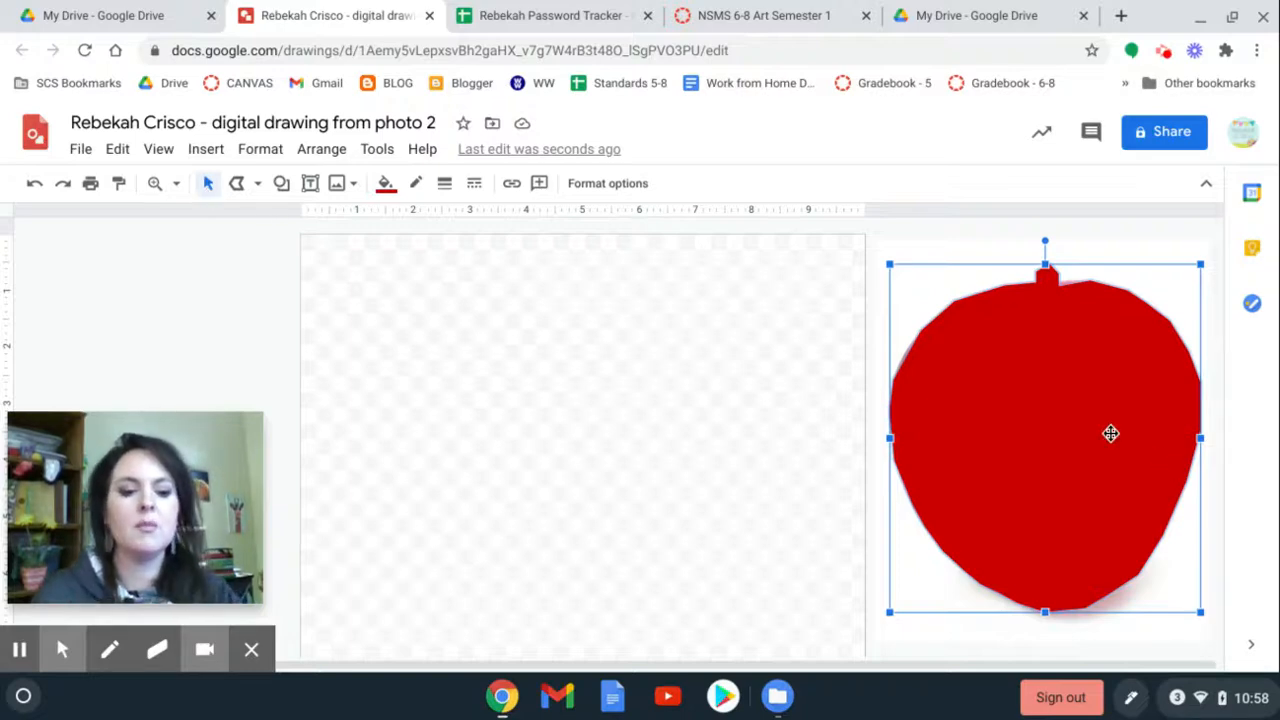
pyautogui.moveTo(1109, 431); pyautogui.dragTo(649, 420)
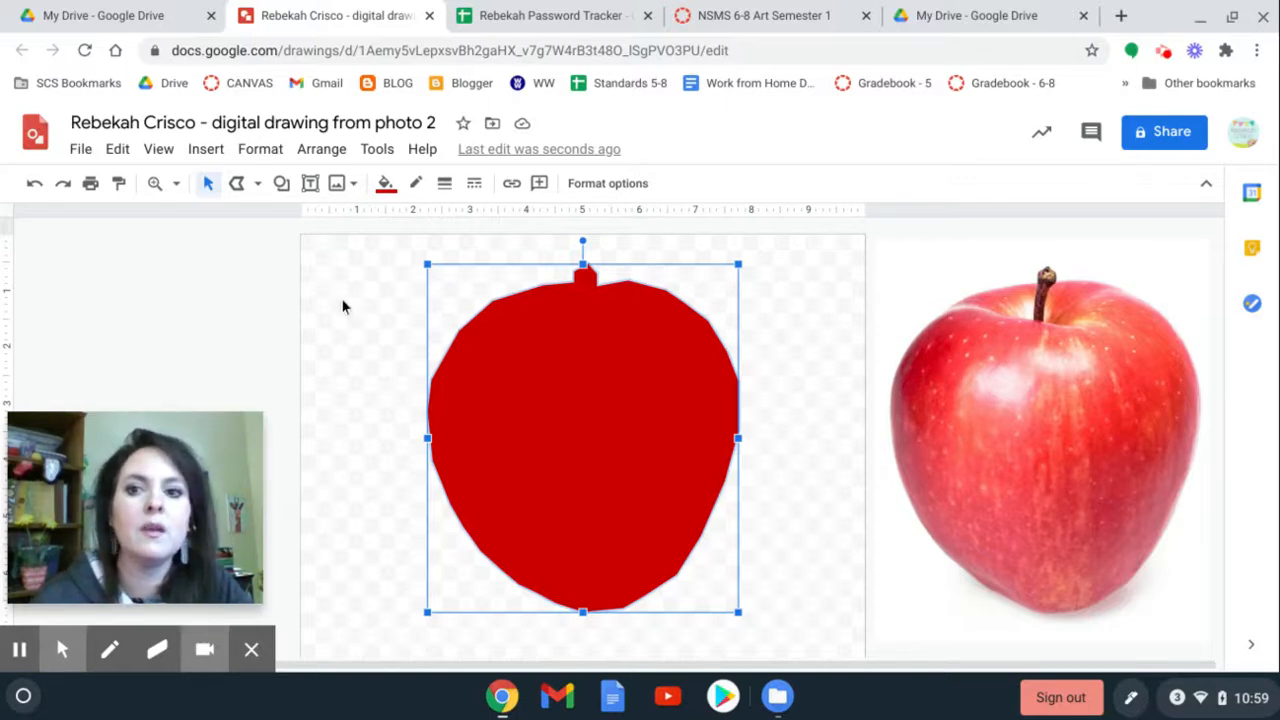
# Trace the whole stem of the apple in the photo as a closed Polyline shape.
pyautogui.click(240, 193)
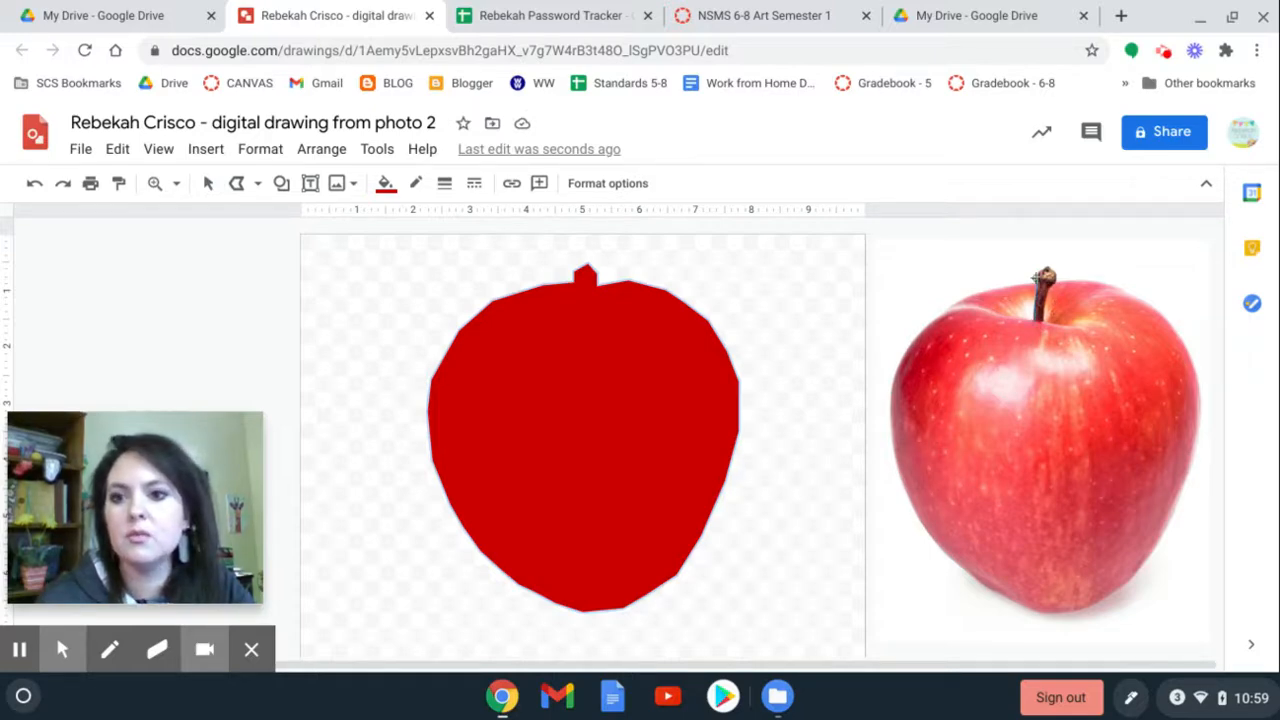
pyautogui.click(1040, 276)
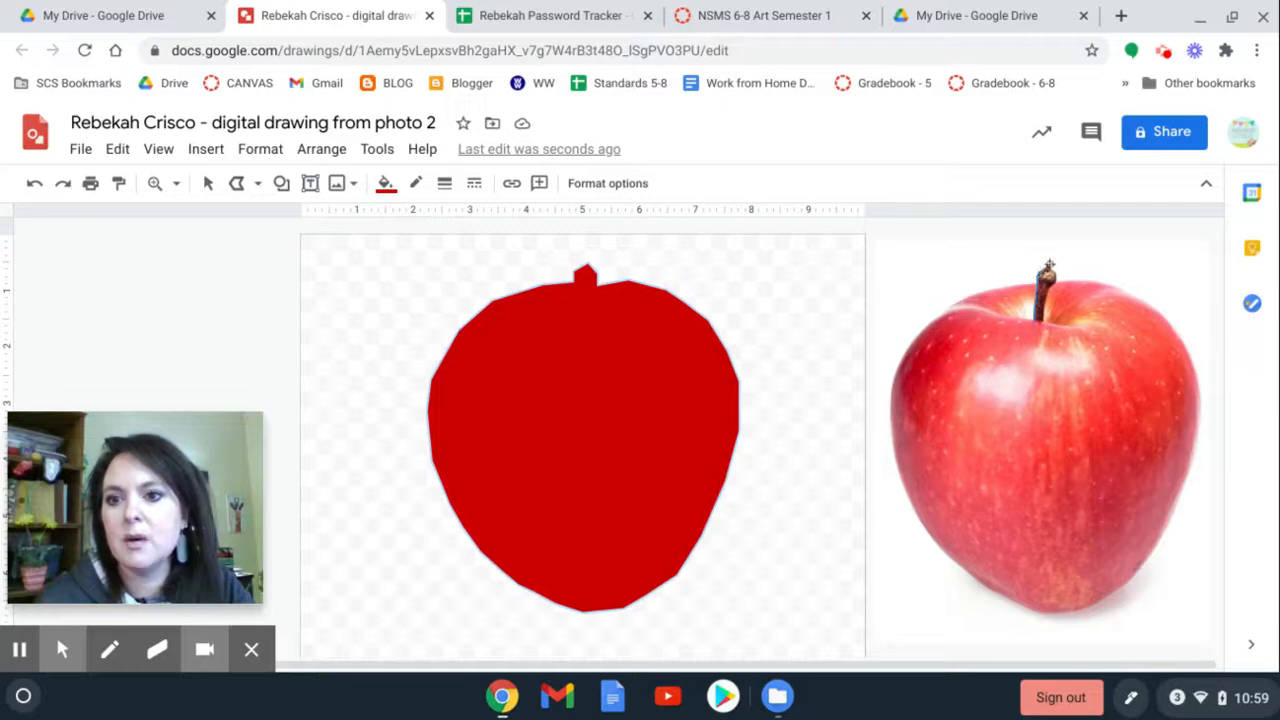
pyautogui.click(1055, 272)
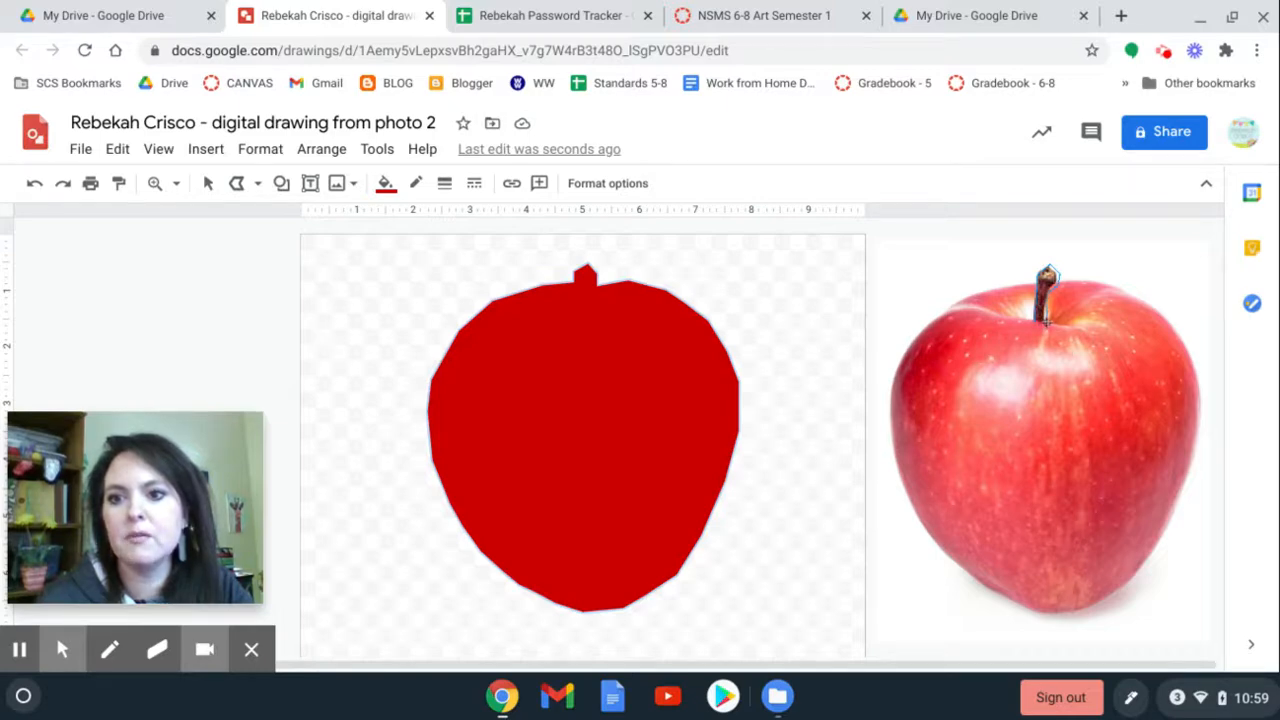
pyautogui.click(1048, 326)
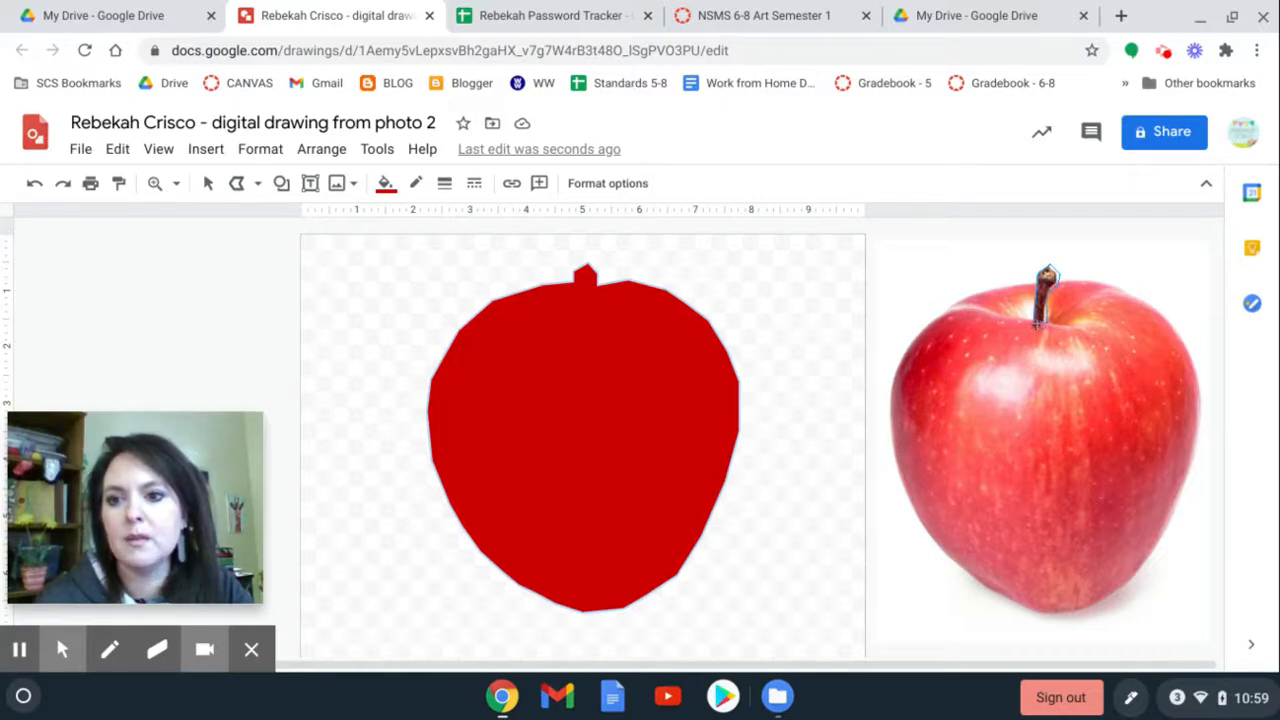
pyautogui.click(1048, 273)
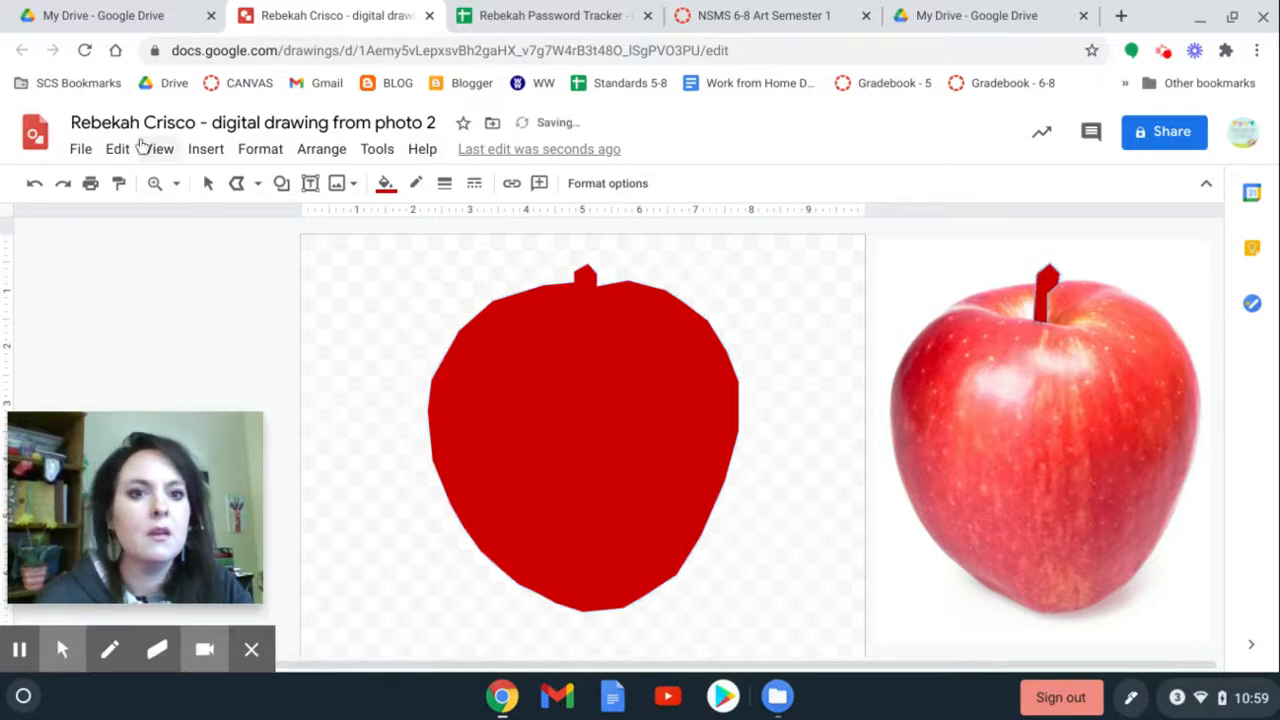
# Fill the stem shape with dark brown and make its border transparent.
pyautogui.click(385, 184)
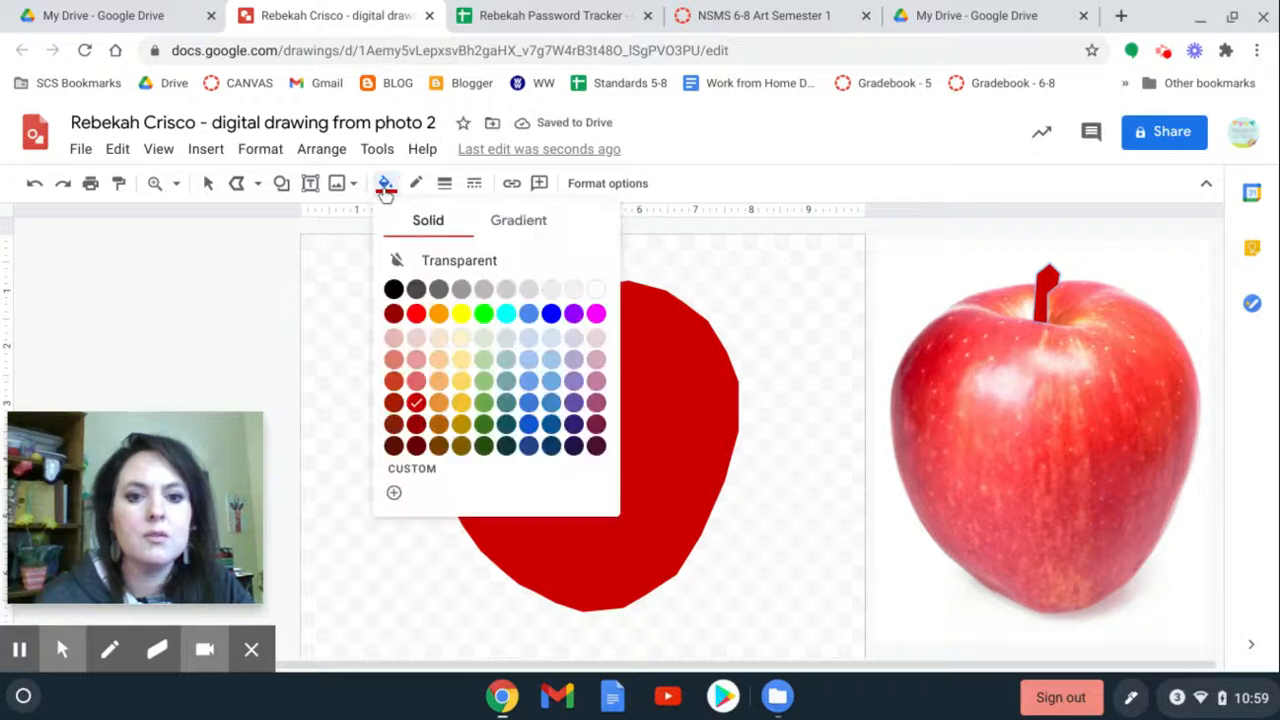
pyautogui.click(440, 449)
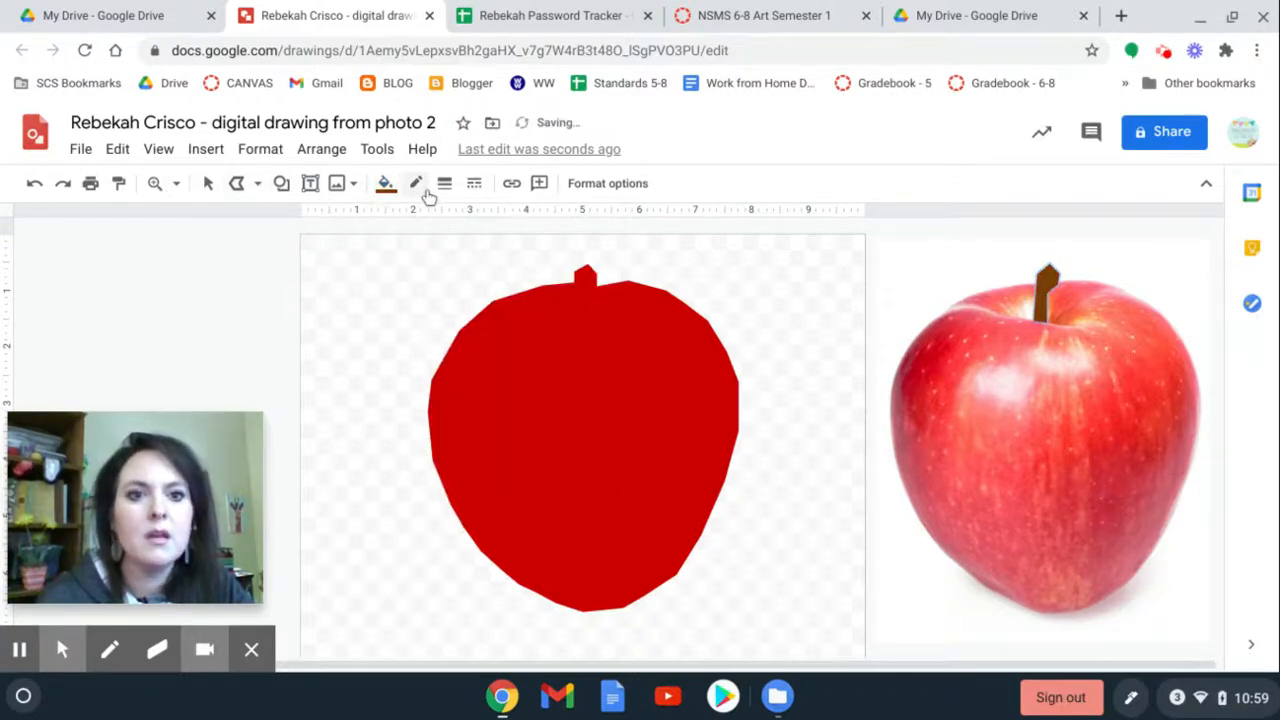
pyautogui.click(417, 184)
pyautogui.click(448, 224)
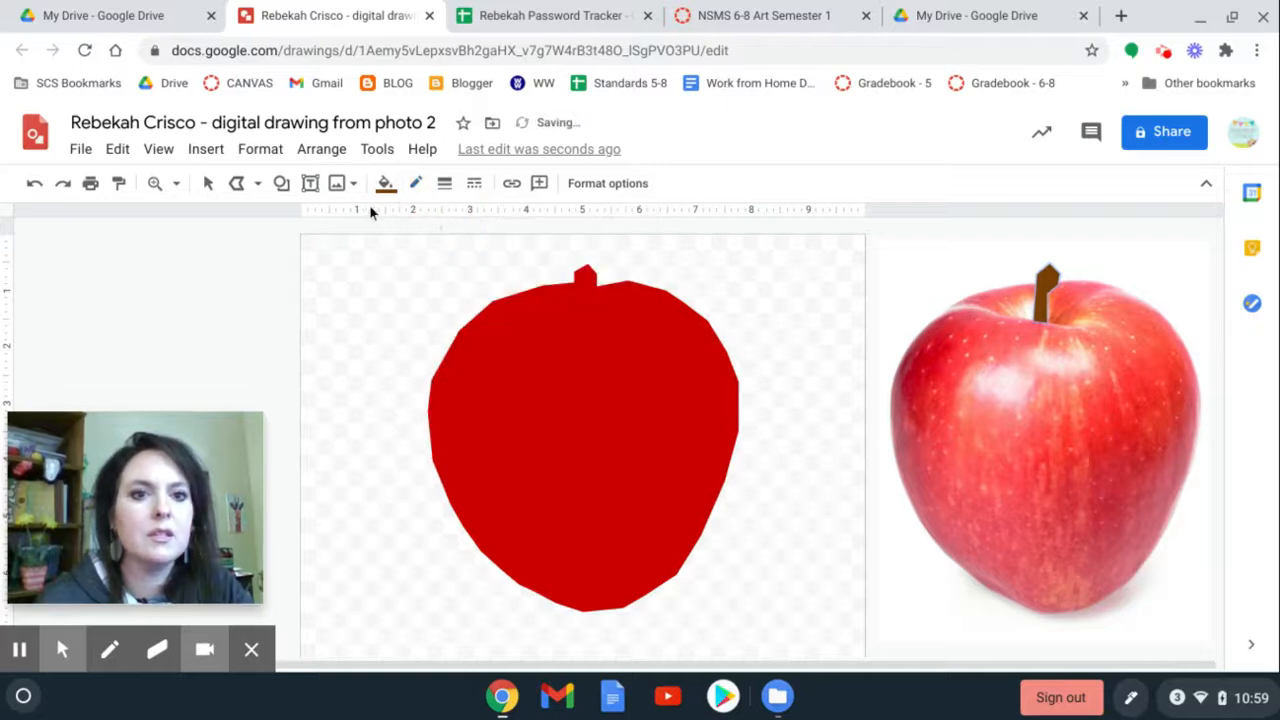
# Move the brown stem onto the top of the red apple on the canvas and deselect it.
pyautogui.click(208, 183)
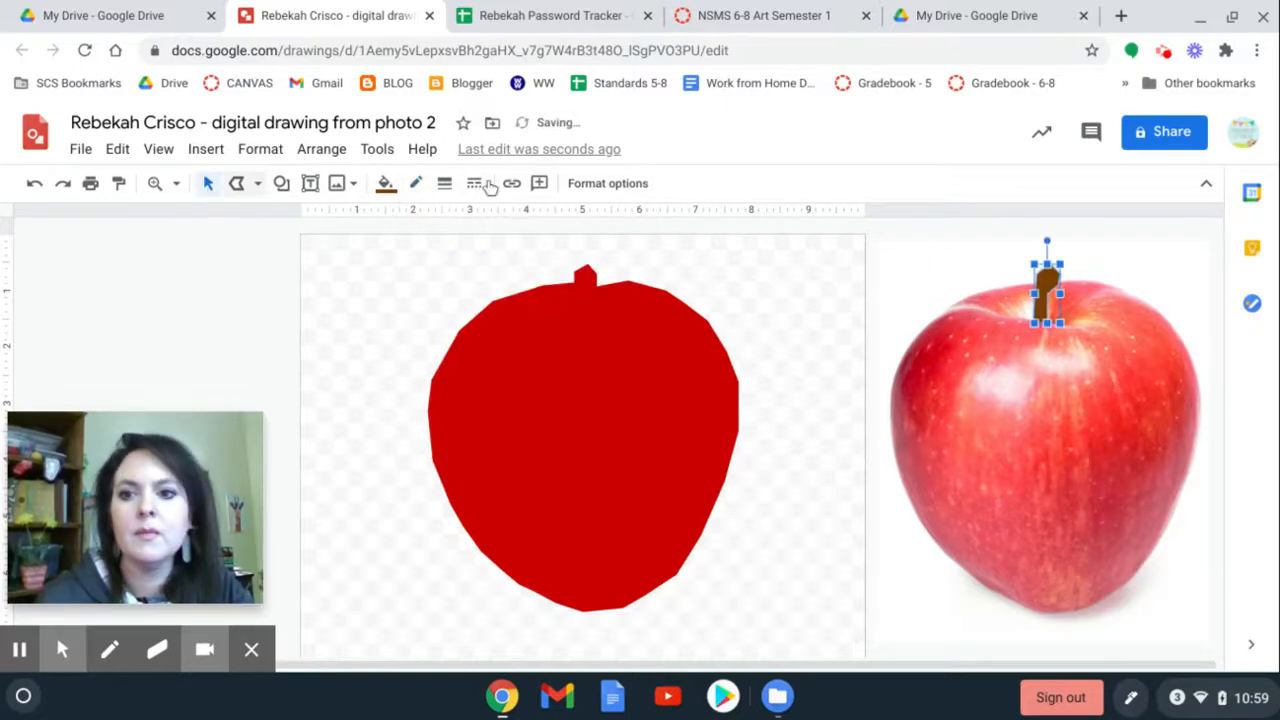
pyautogui.click(1047, 293)
pyautogui.moveTo(1047, 293); pyautogui.dragTo(585, 283)
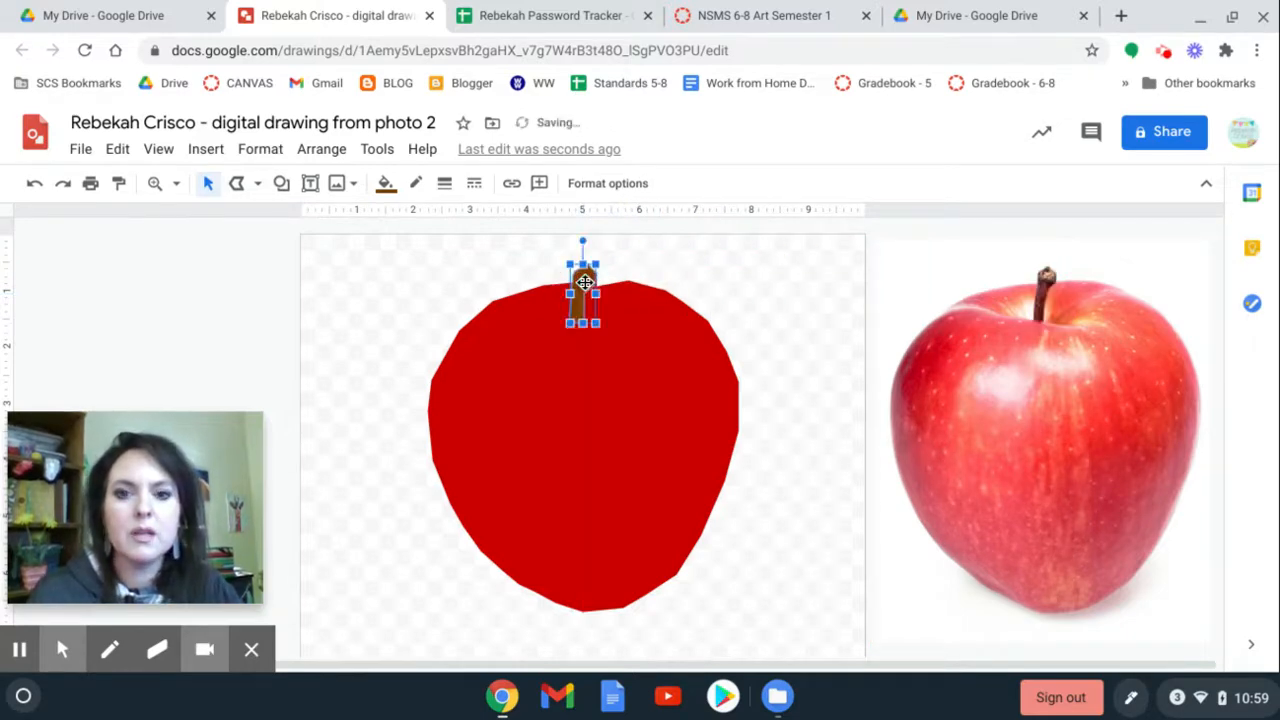
pyautogui.click(804, 304)
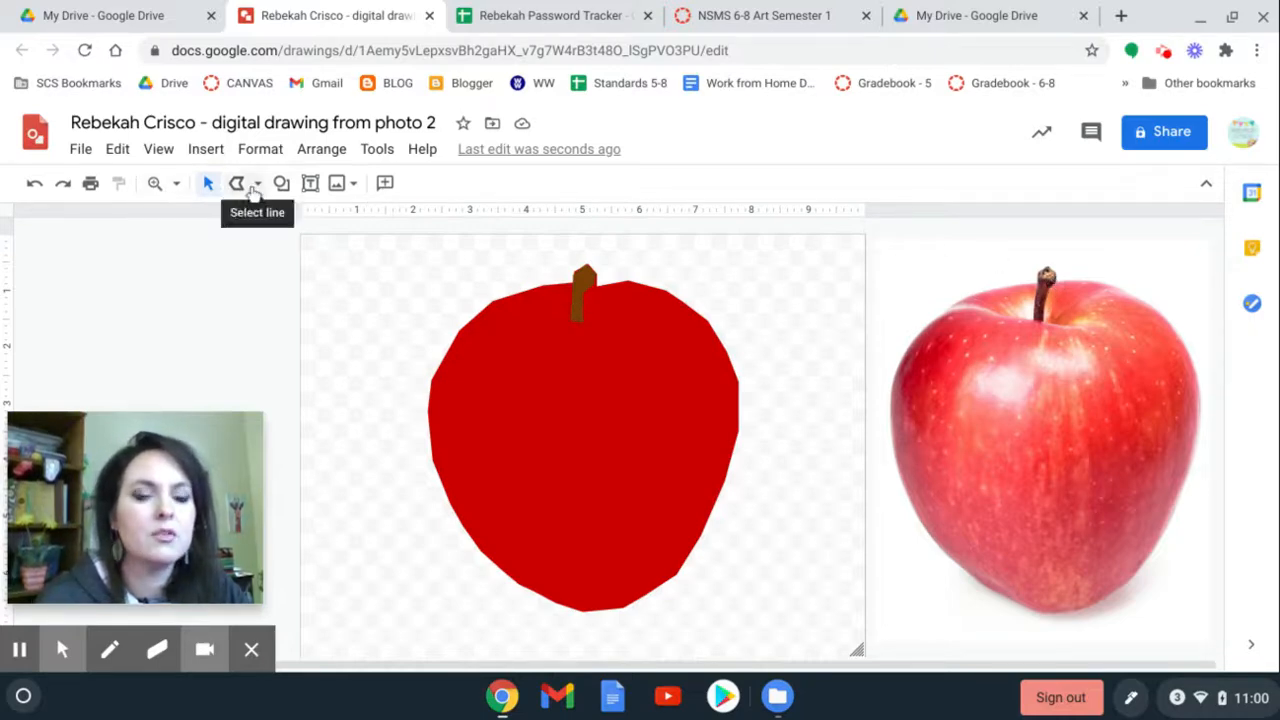
# Trace the small cut top of the stem in the photo as a closed Polyline shape.
pyautogui.click(236, 183)
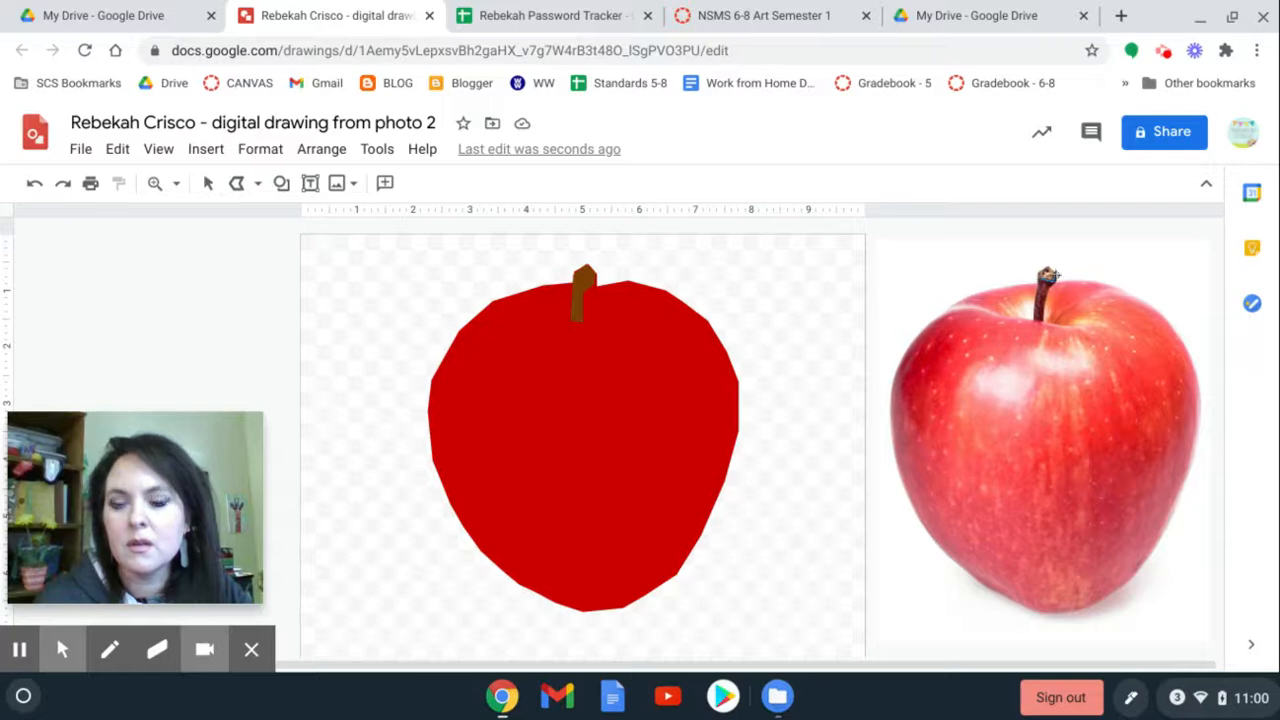
pyautogui.click(1047, 273)
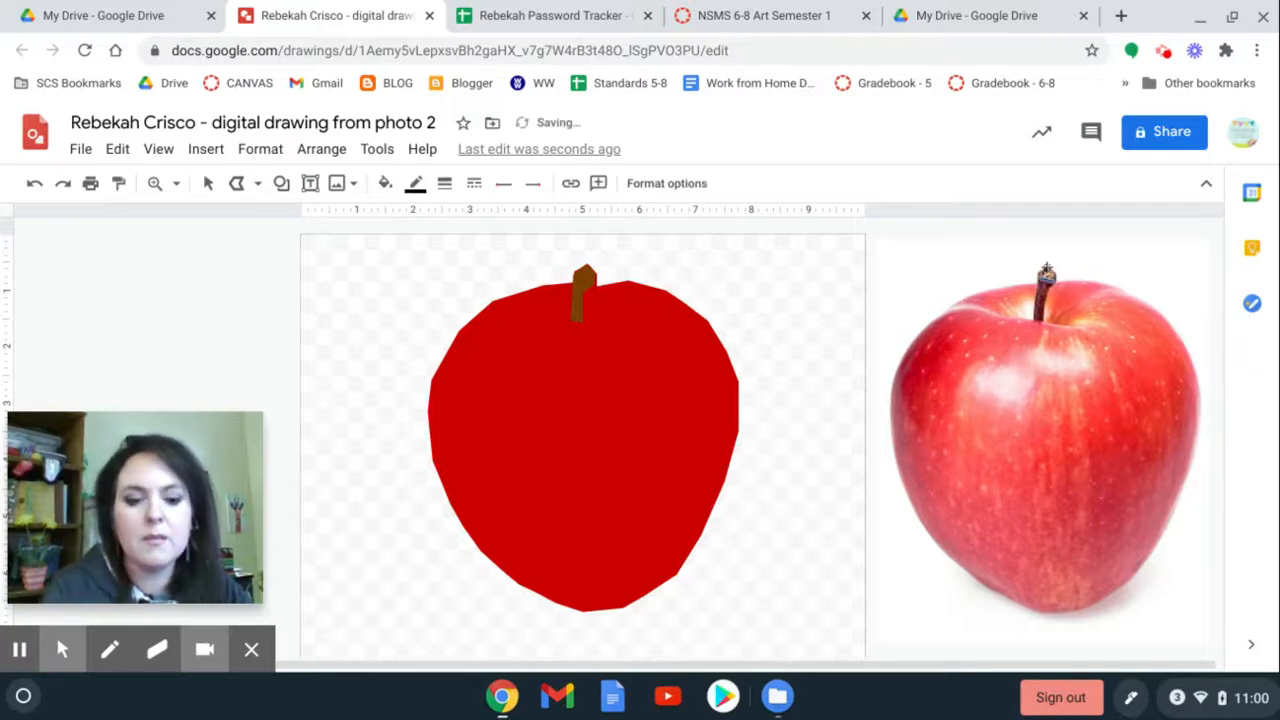
pyautogui.press('BackSpace')
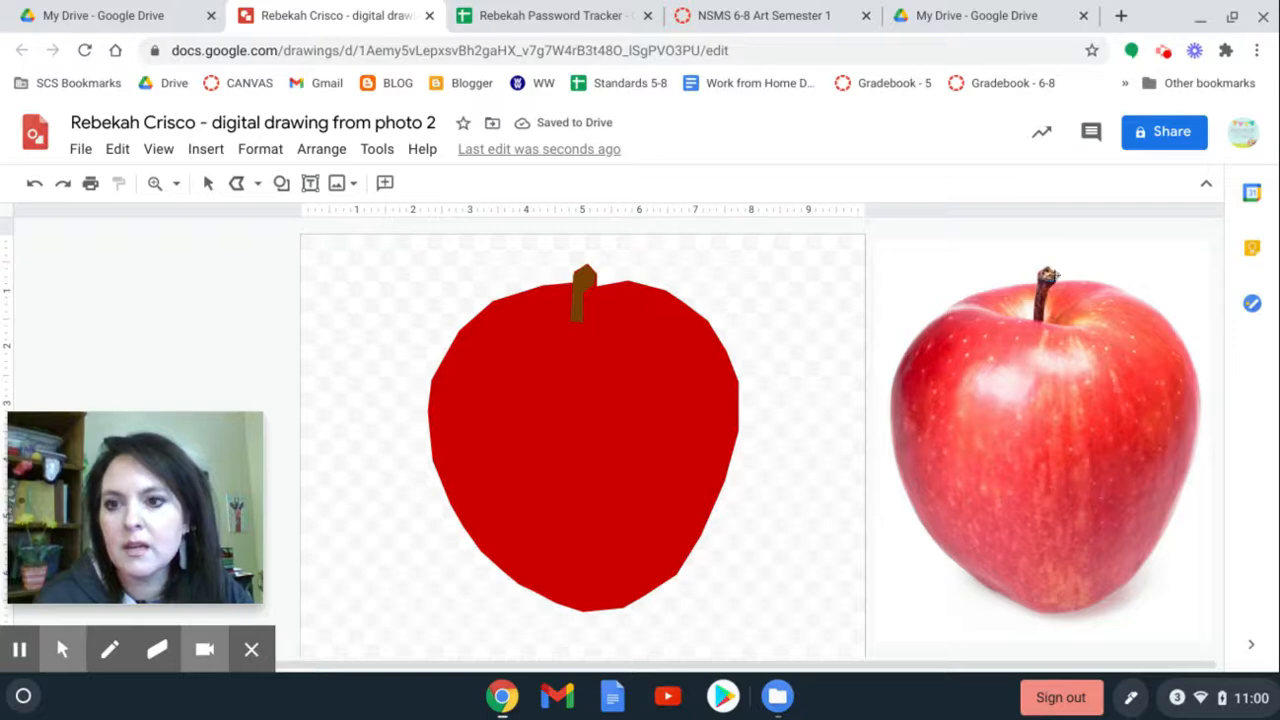
pyautogui.click(1055, 273)
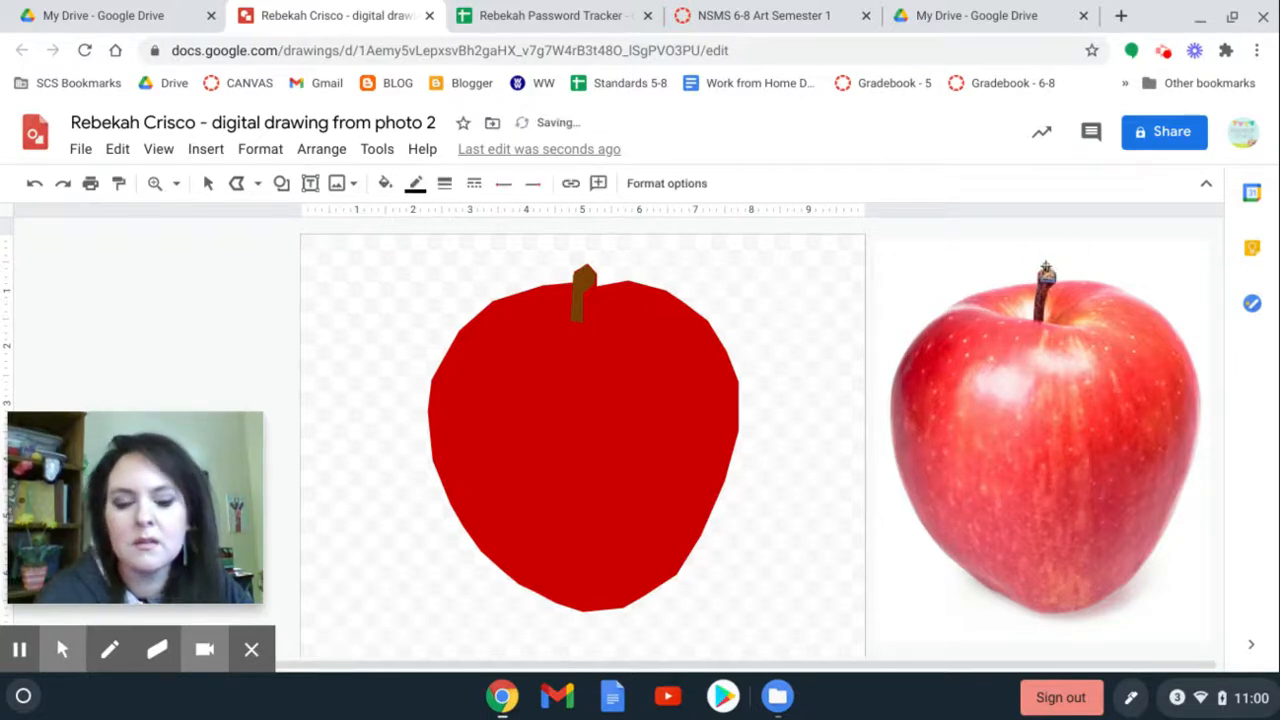
pyautogui.press('BackSpace')
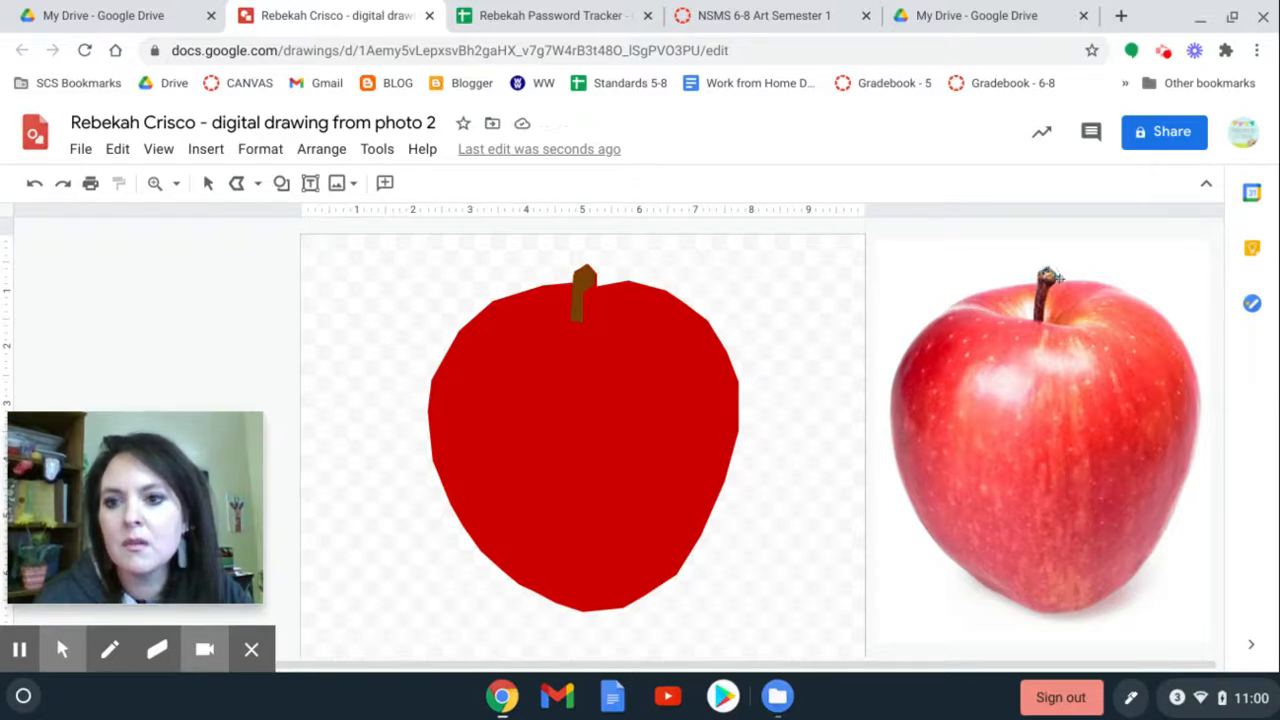
pyautogui.click(1057, 278)
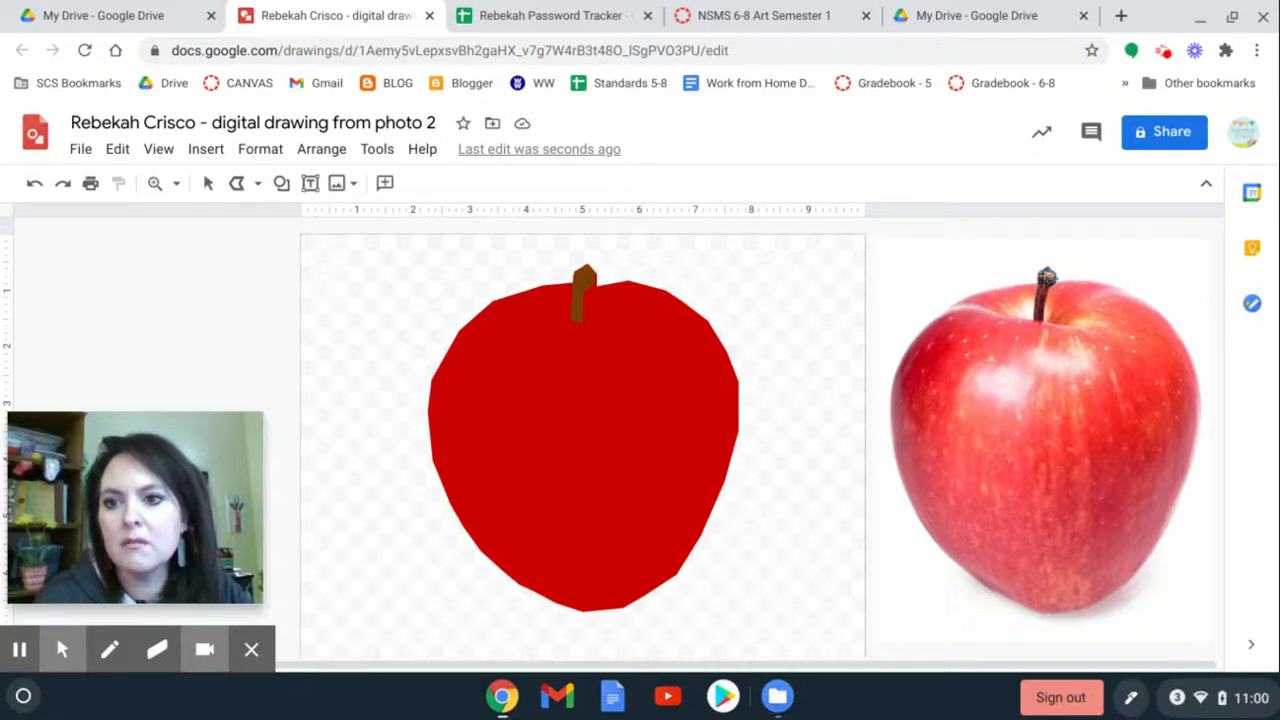
pyautogui.click(1047, 276)
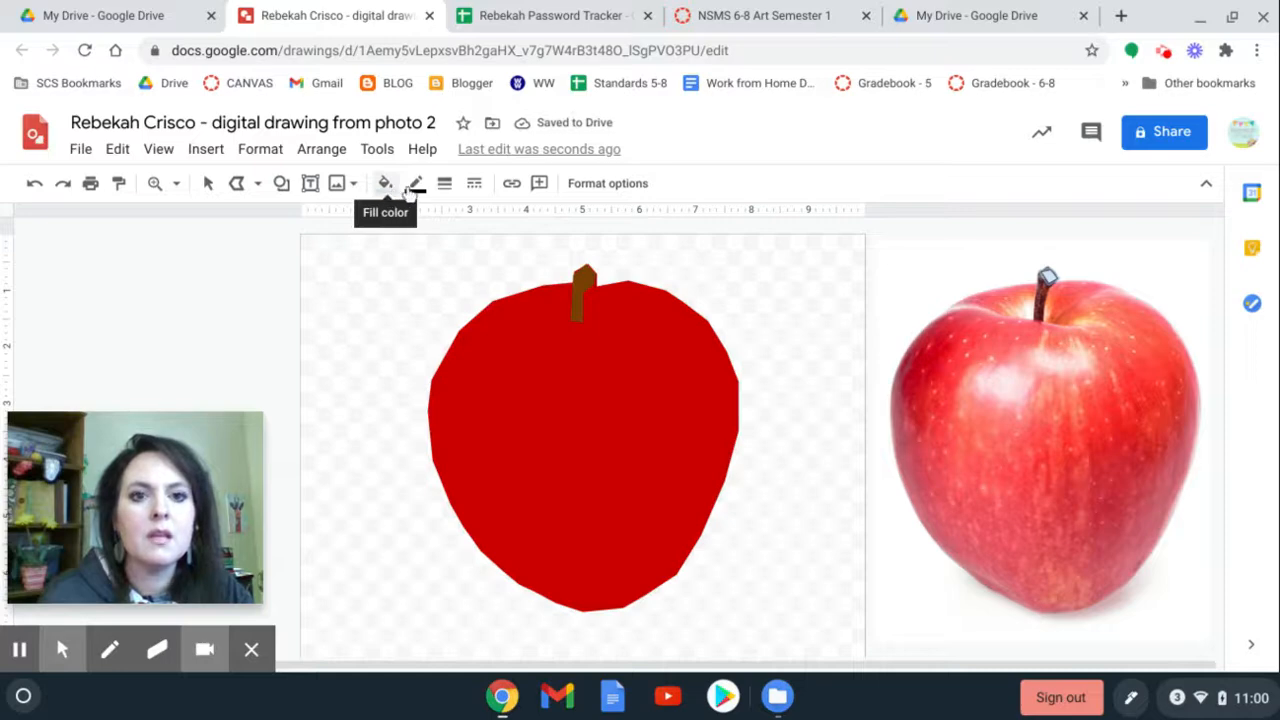
# Make the border of the stem-top shape transparent and fill it with dark orange.
pyautogui.click(416, 183)
pyautogui.click(440, 220)
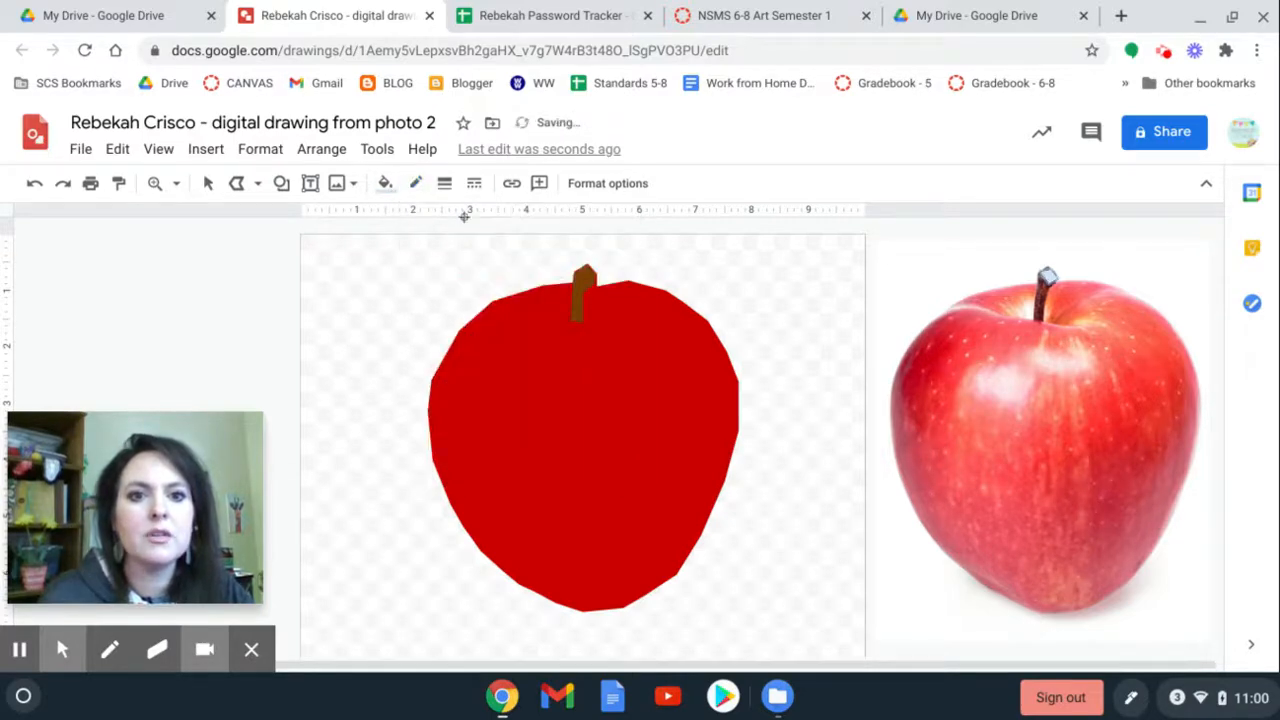
pyautogui.click(390, 188)
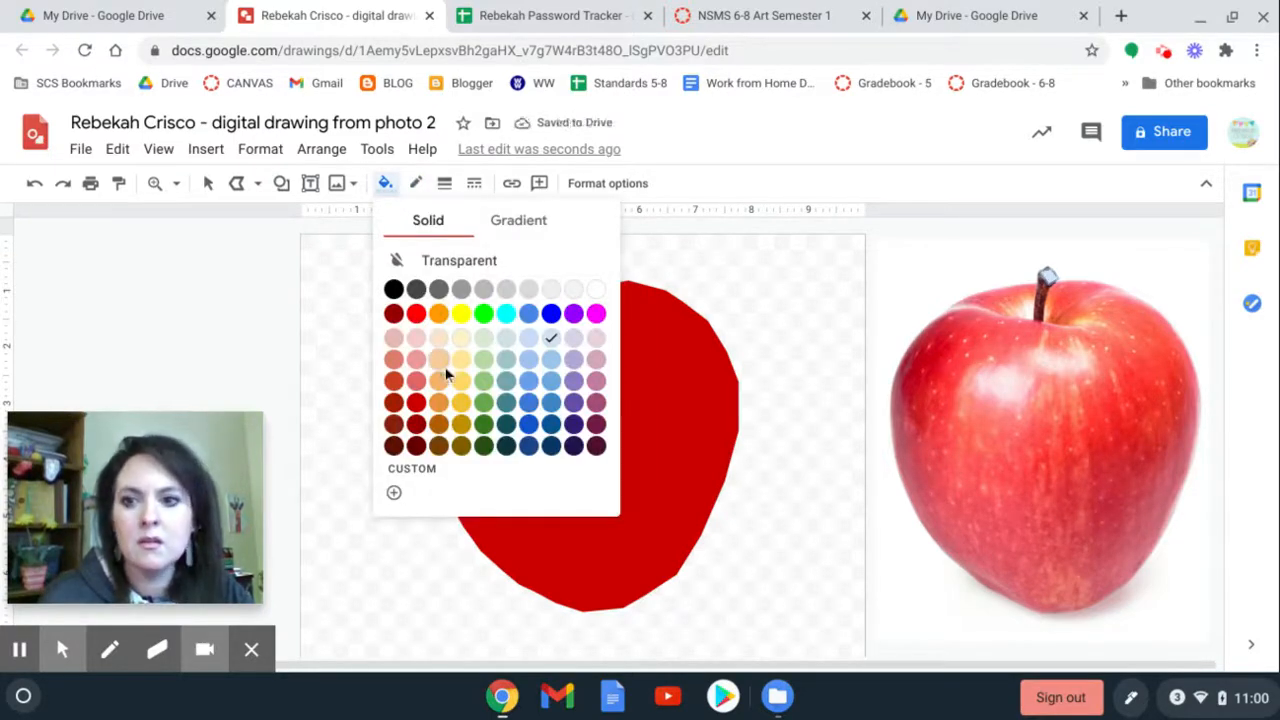
pyautogui.click(441, 432)
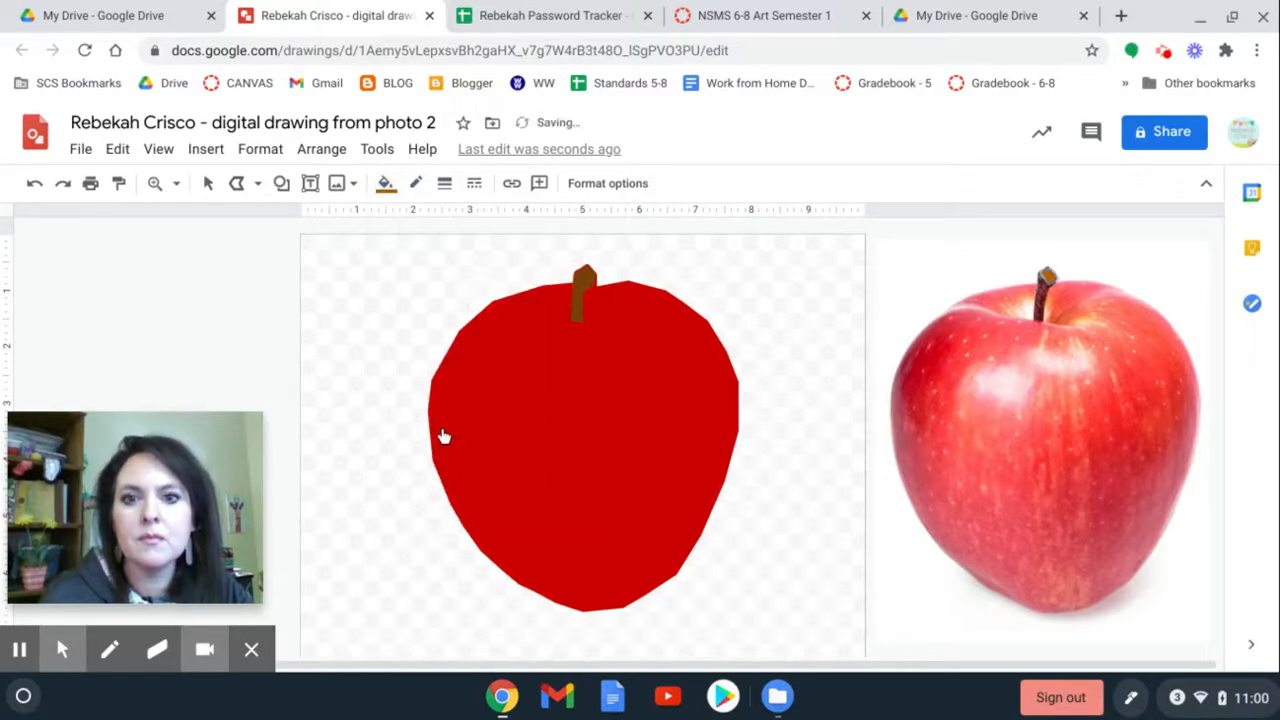
# Move the orange shape onto the top of the brown stem on the canvas, nudge it into alignment and deselect it.
pyautogui.click(208, 183)
pyautogui.click(1048, 275)
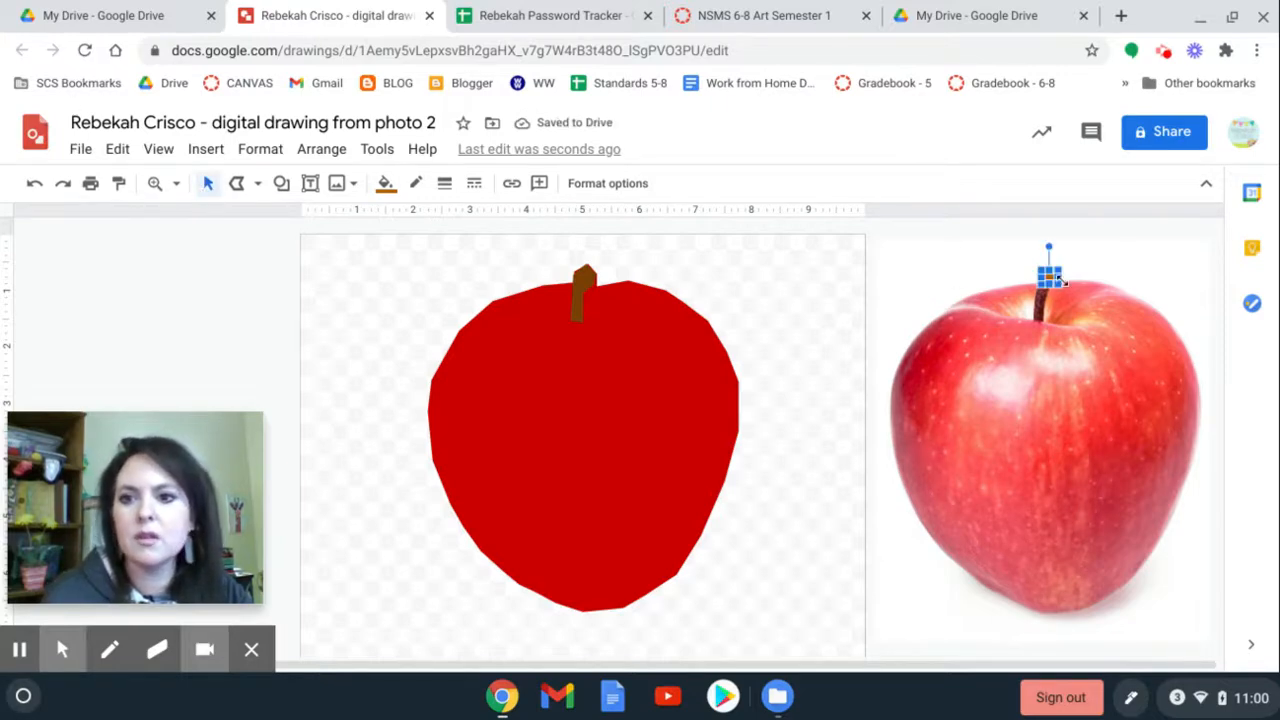
pyautogui.moveTo(1050, 275)
pyautogui.mouseDown()
pyautogui.moveTo(537, 271)
pyautogui.moveTo(590, 279)
pyautogui.mouseUp()
pyautogui.click(688, 293)
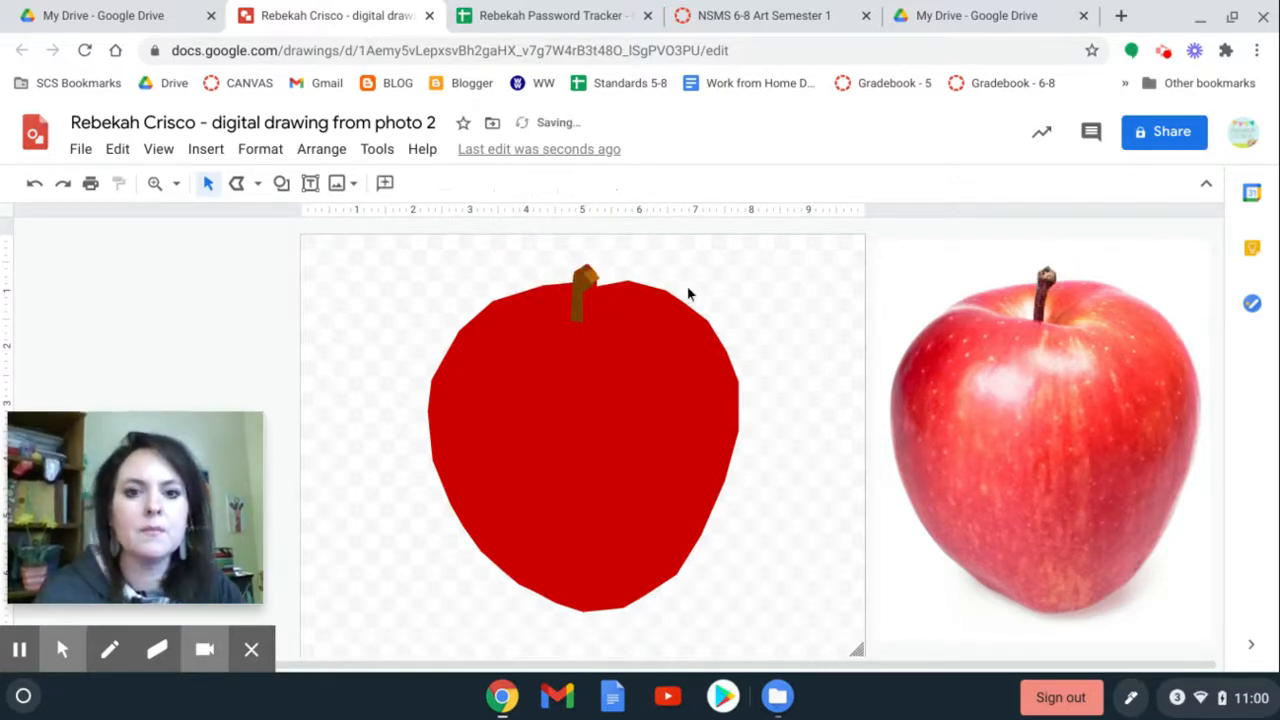
pyautogui.click(590, 276)
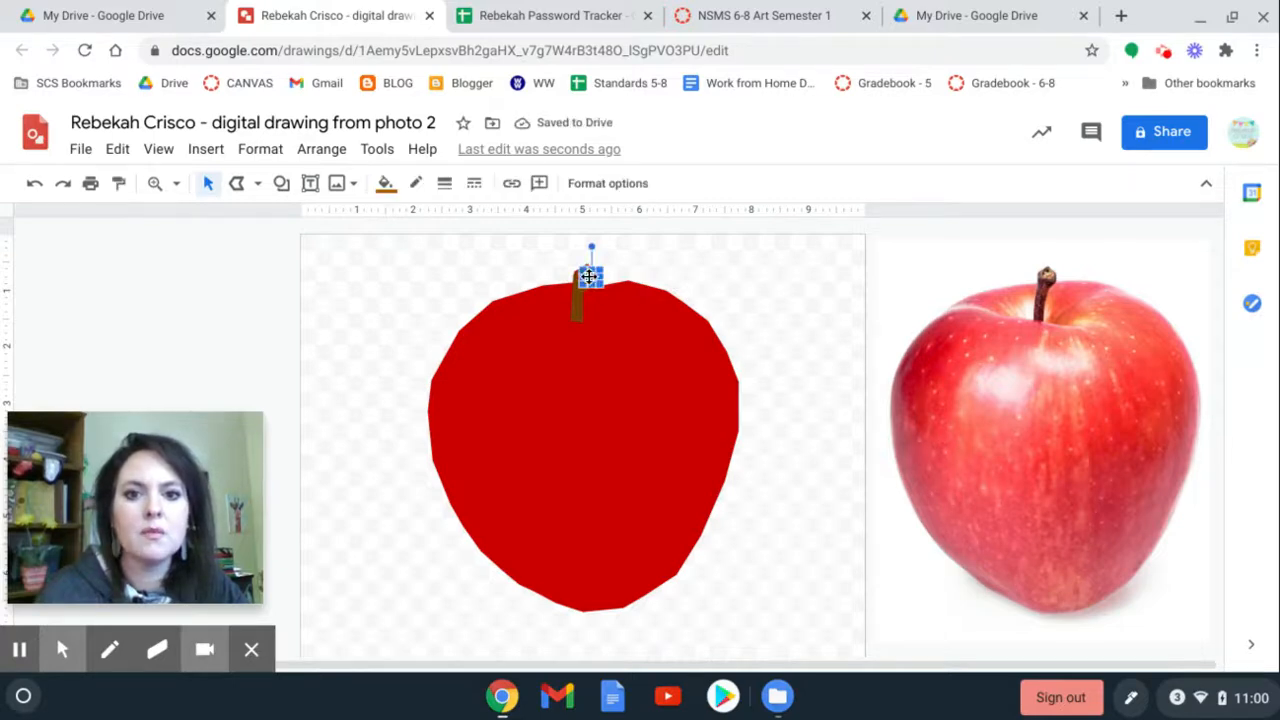
pyautogui.press('Left')
pyautogui.press('Up')
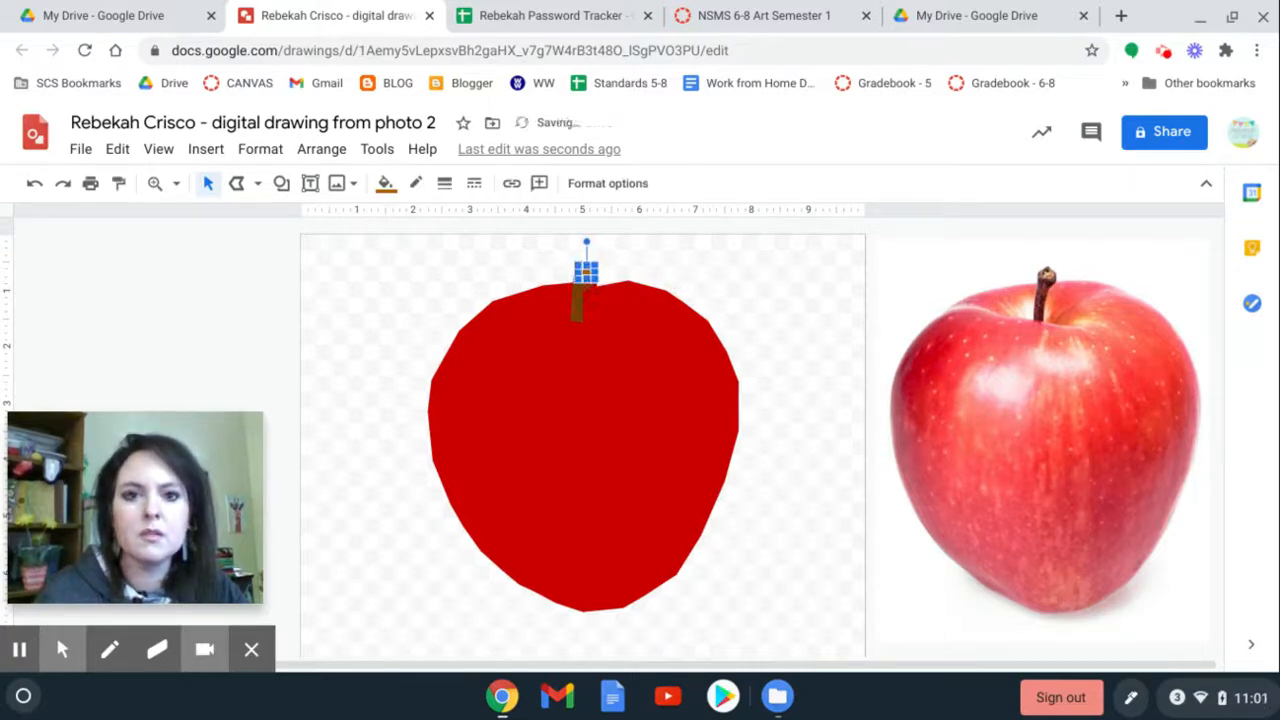
pyautogui.click(760, 288)
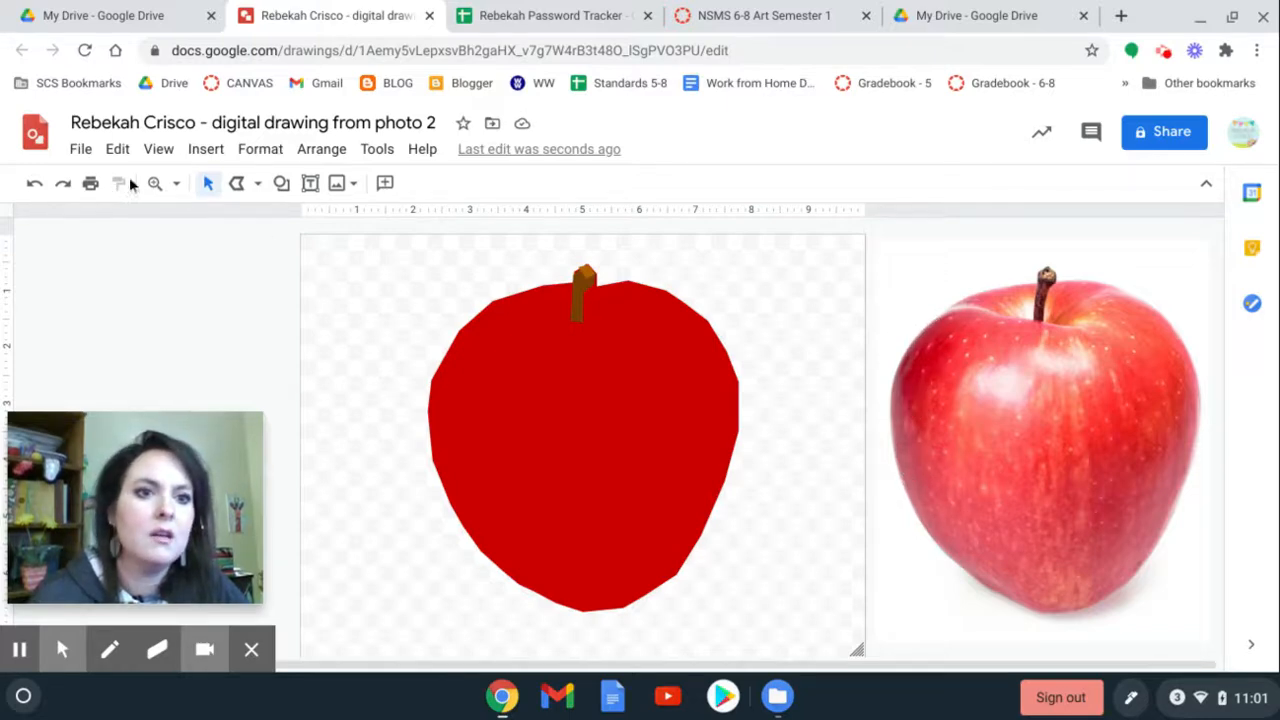
# Trace the shadow area along the left side of the apple in the photo, up to the stem base, as a closed Polyline shape.
pyautogui.click(236, 183)
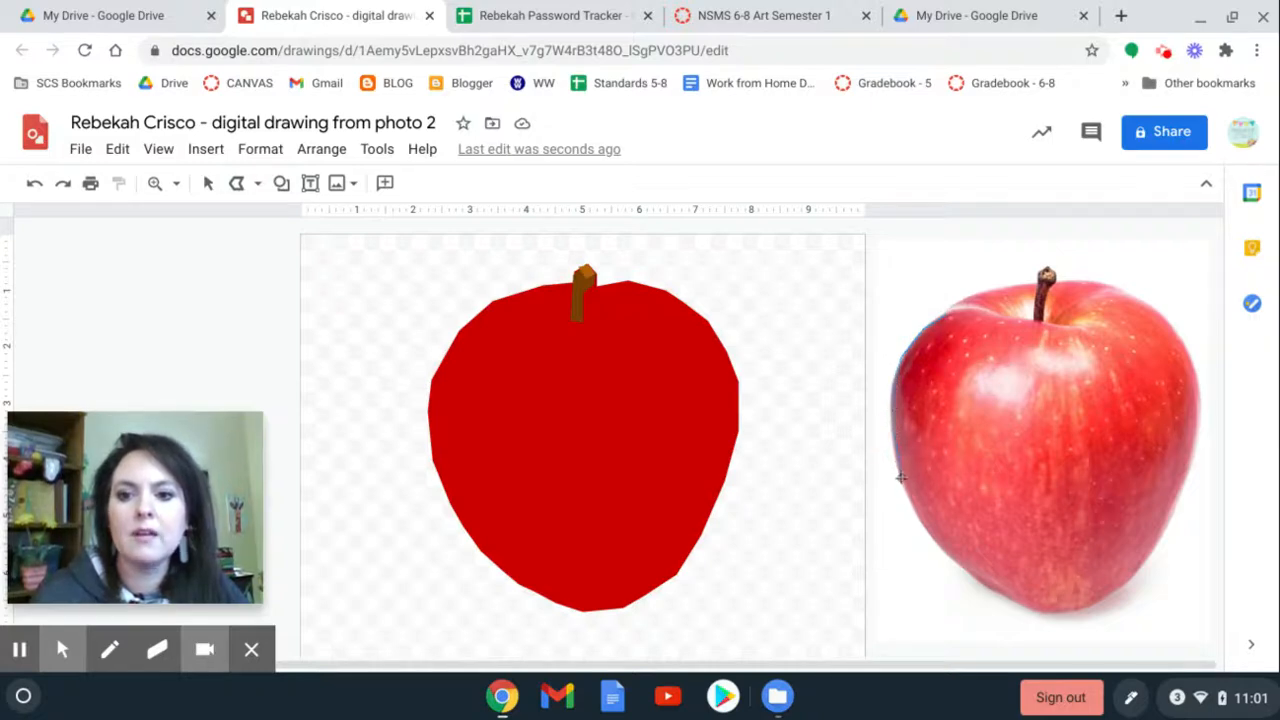
pyautogui.click(921, 527)
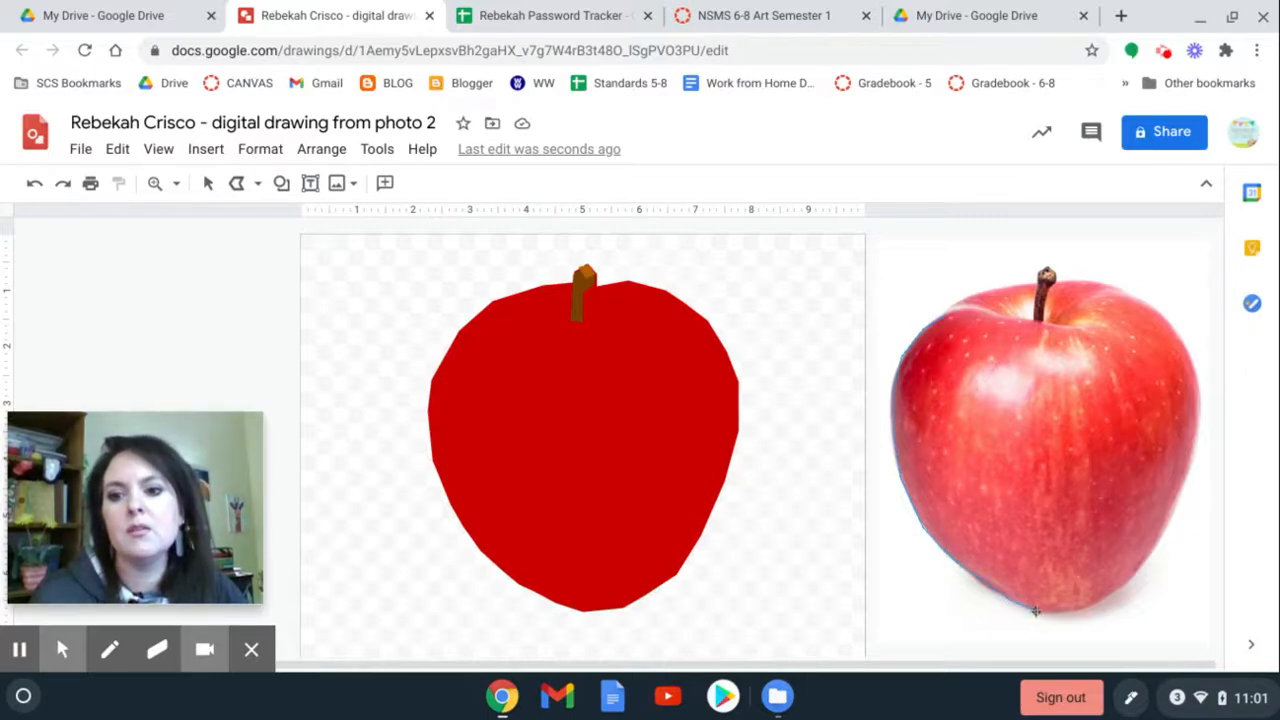
pyautogui.click(1036, 611)
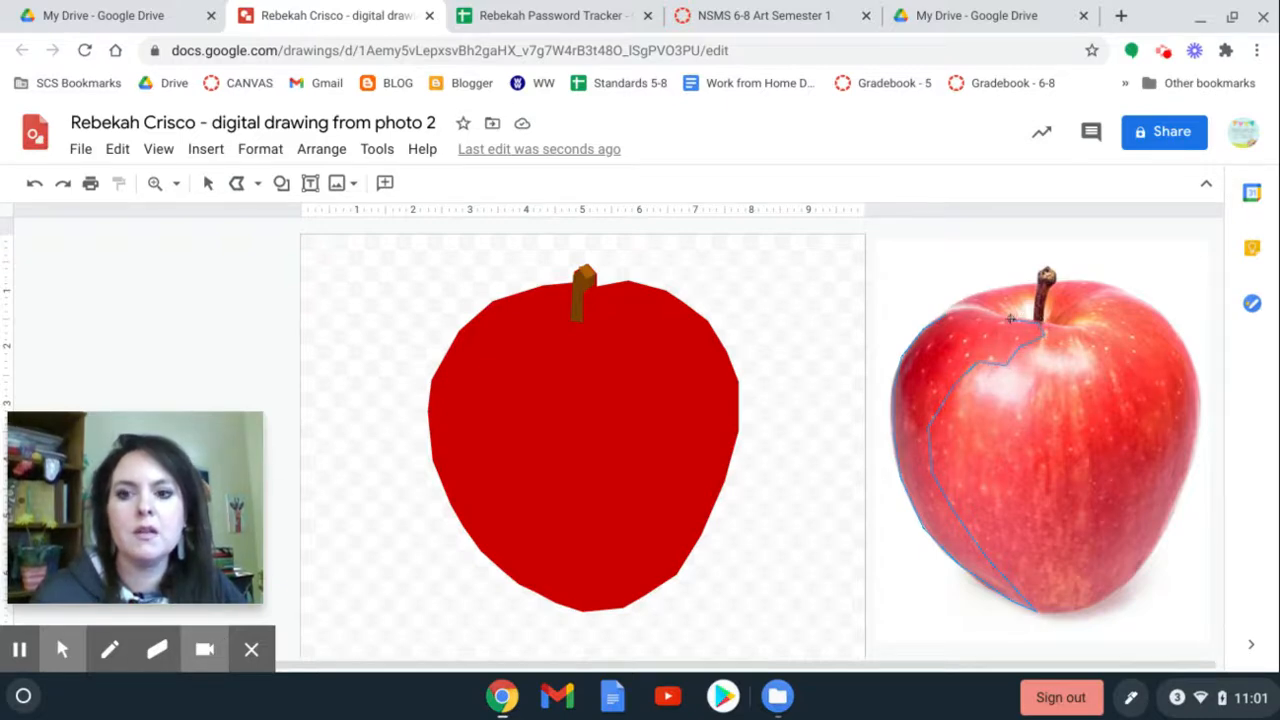
pyautogui.click(944, 315)
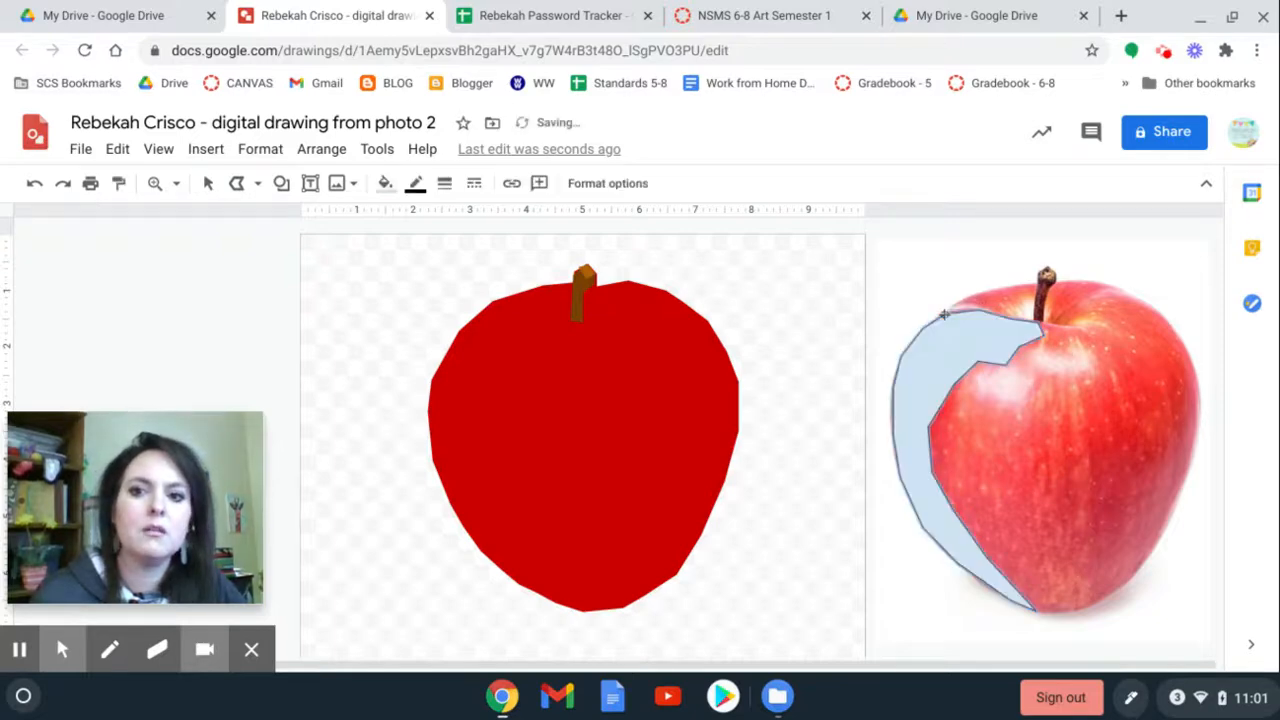
# Give the shadow shape a transparent border and a dark red fill, one shade darker than the apple.
pyautogui.click(387, 184)
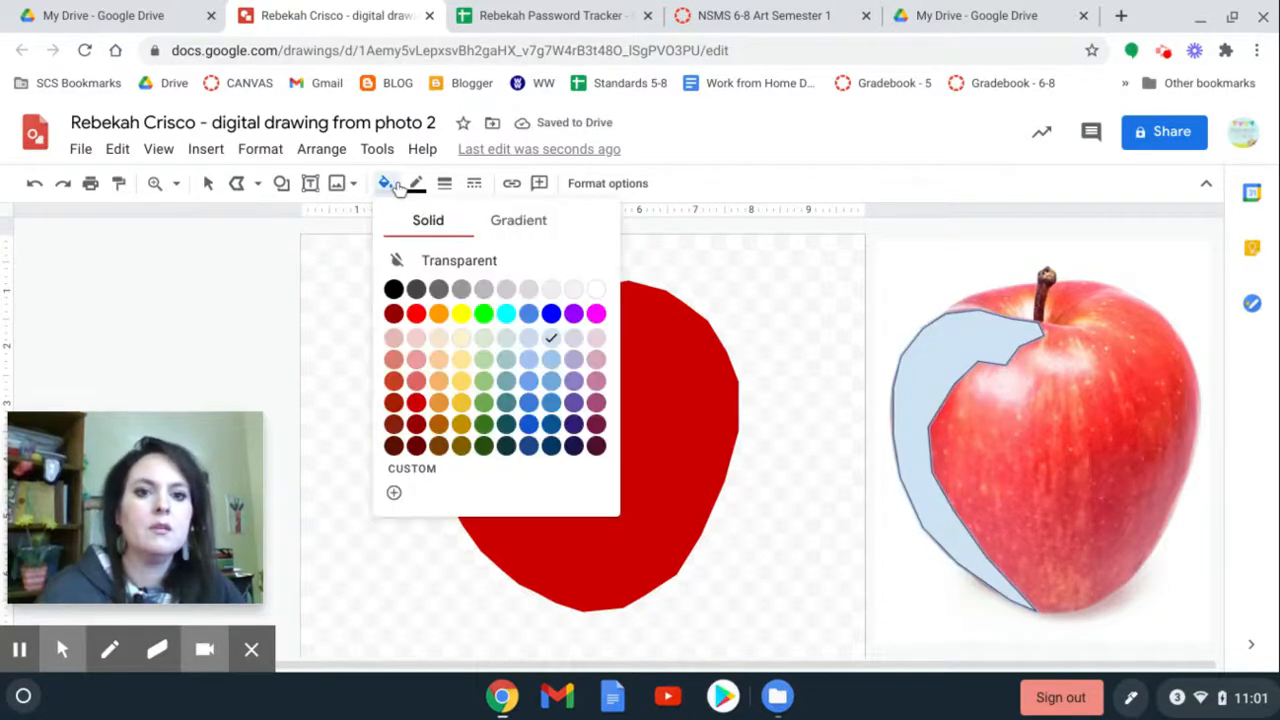
pyautogui.click(418, 403)
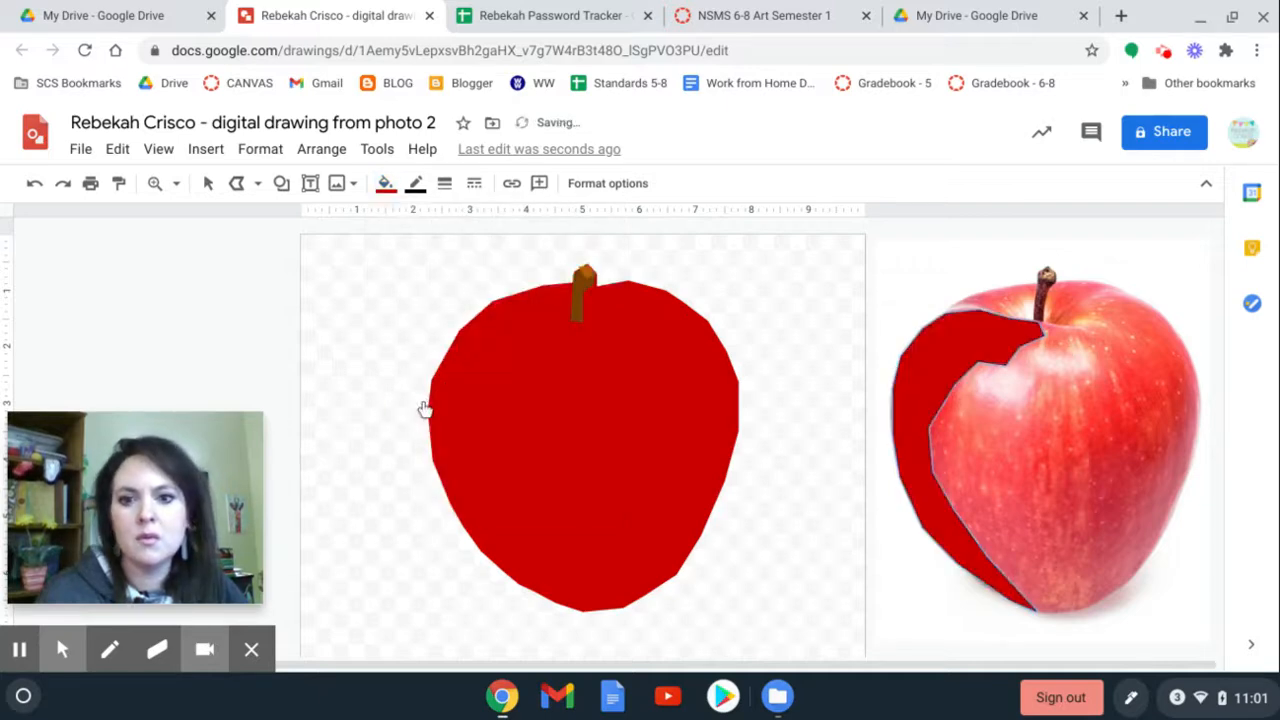
pyautogui.click(415, 183)
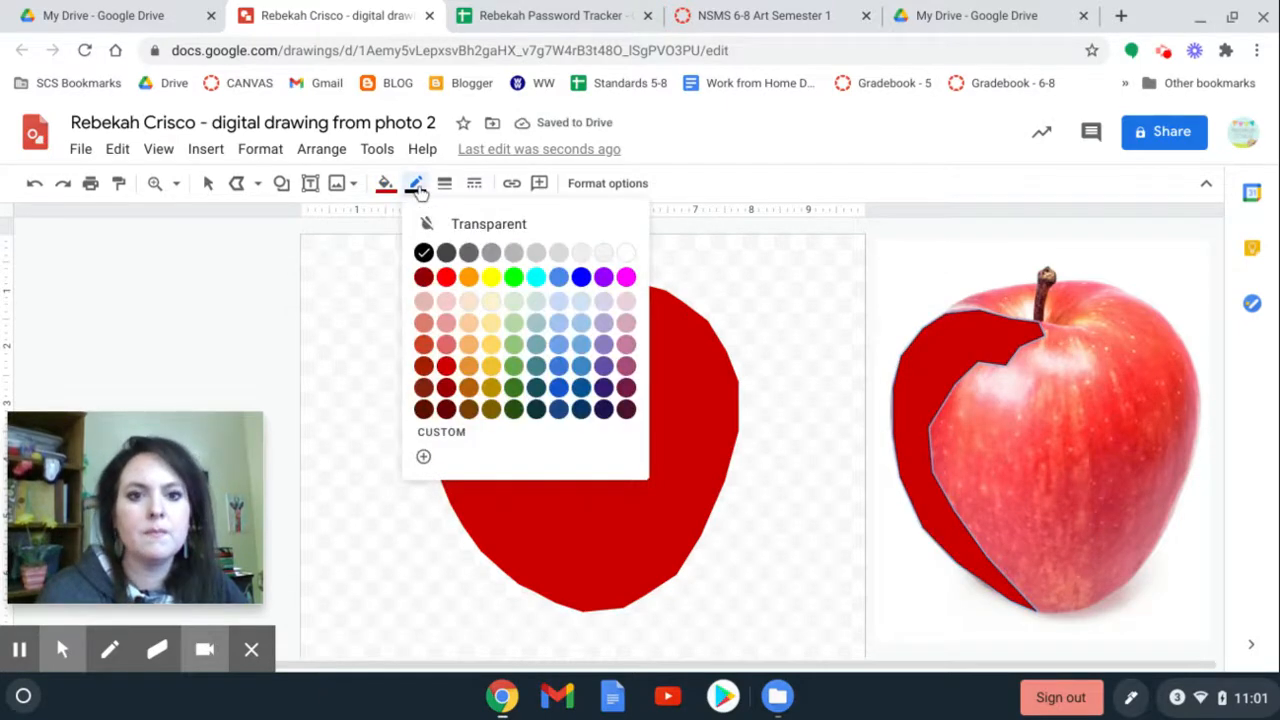
pyautogui.click(457, 227)
pyautogui.click(385, 184)
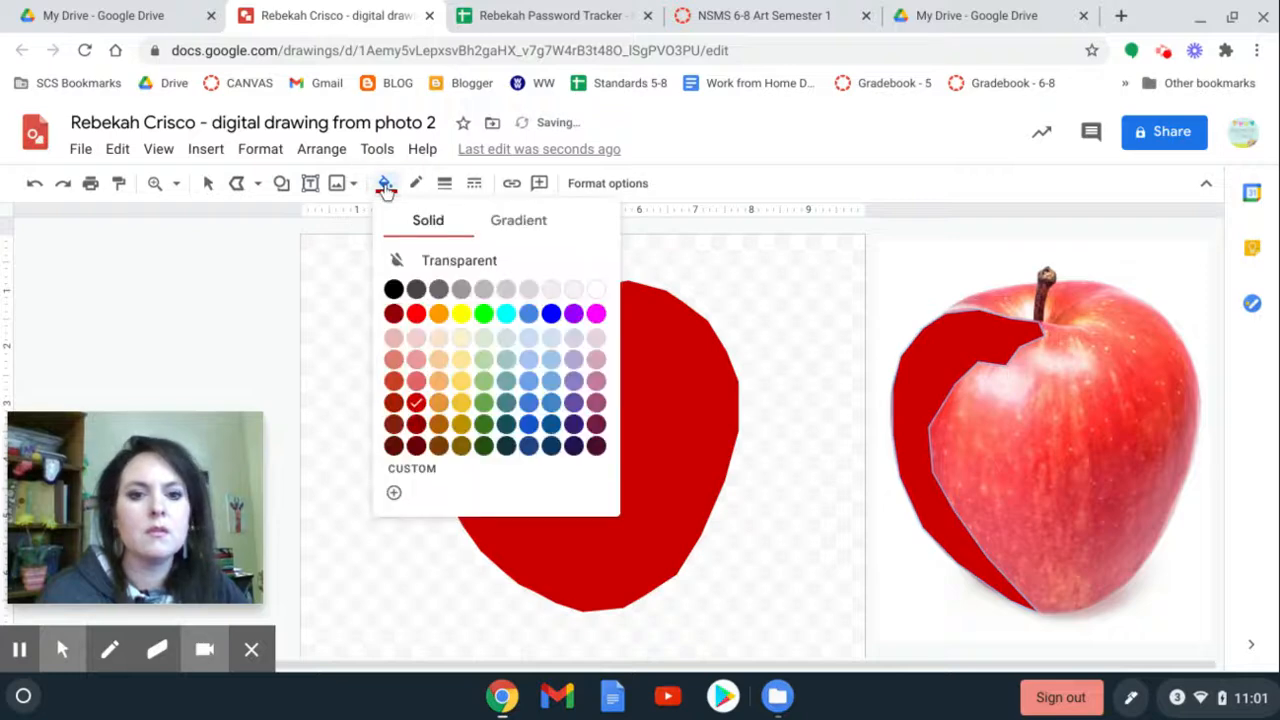
pyautogui.click(415, 425)
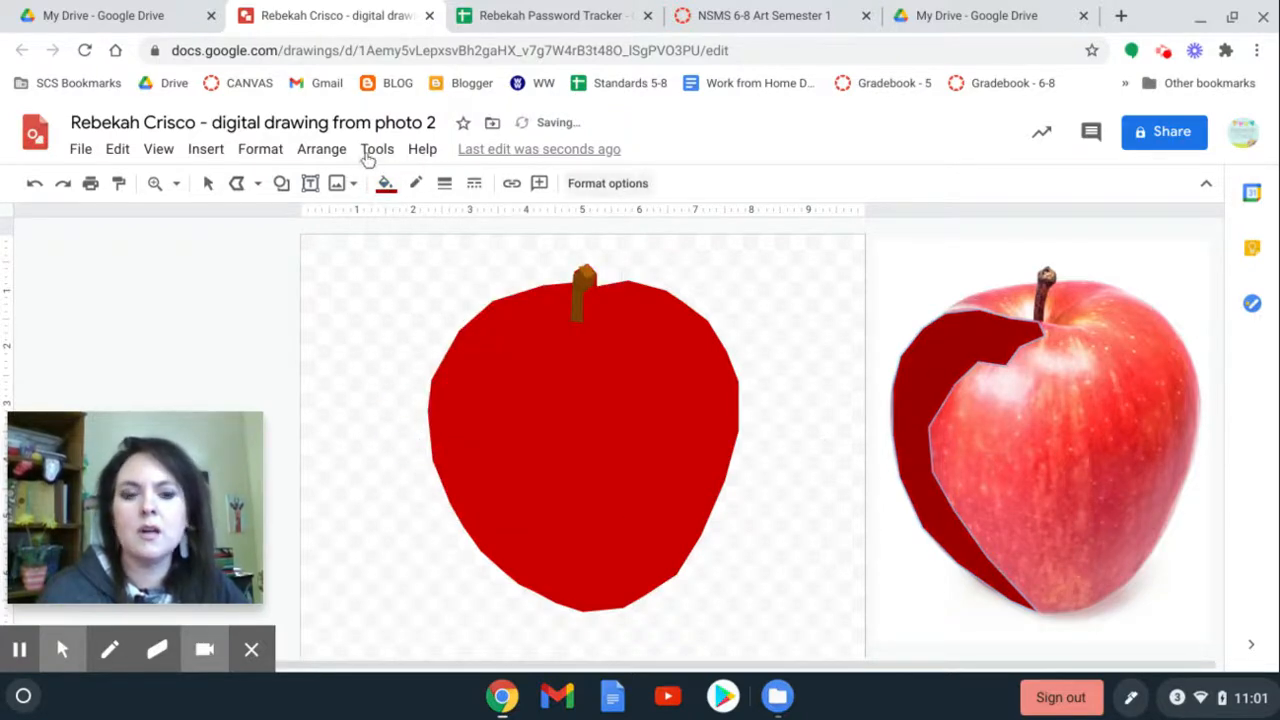
# Move the dark red shadow shape onto the left side of the red apple on the canvas and deselect it.
pyautogui.click(208, 183)
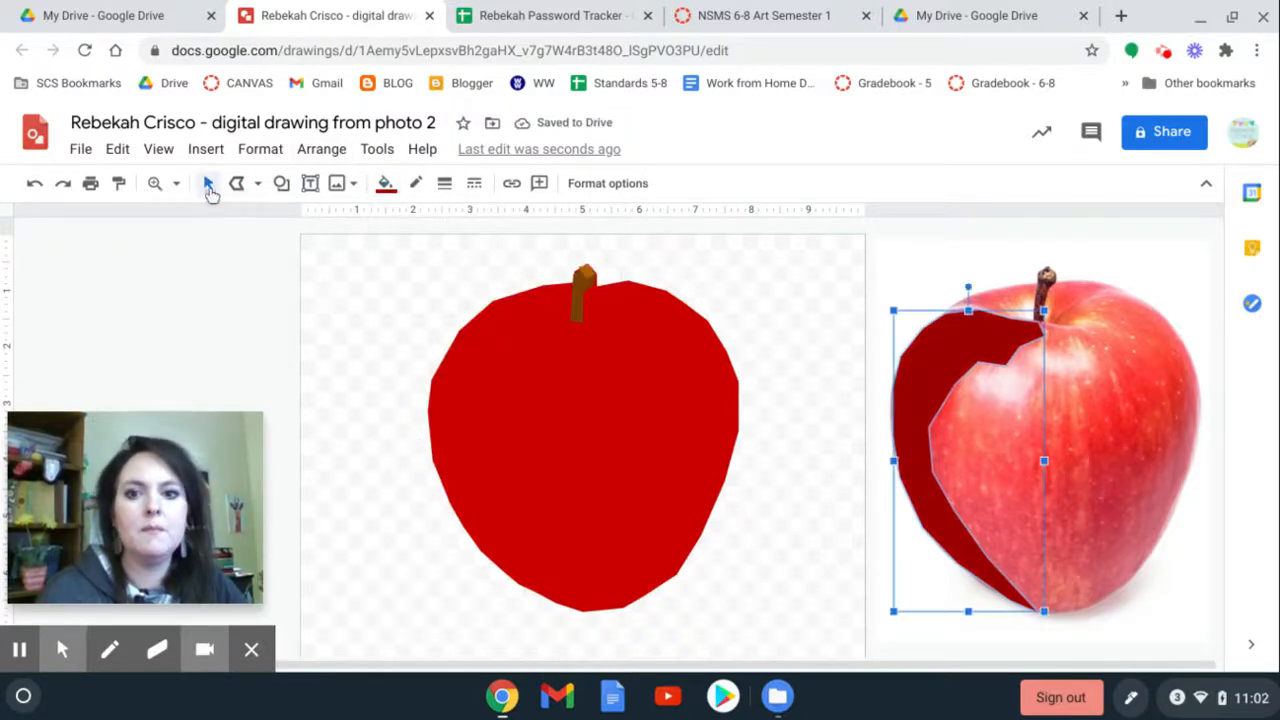
pyautogui.moveTo(947, 375); pyautogui.dragTo(480, 397)
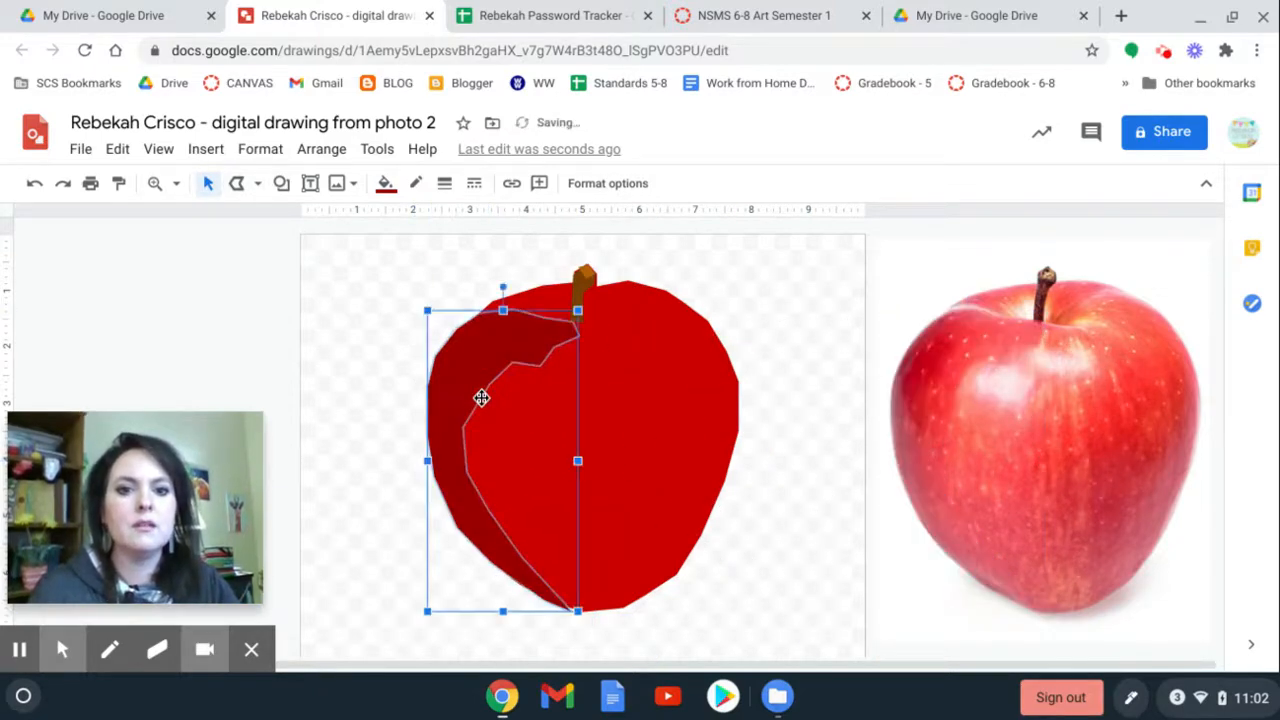
pyautogui.click(783, 385)
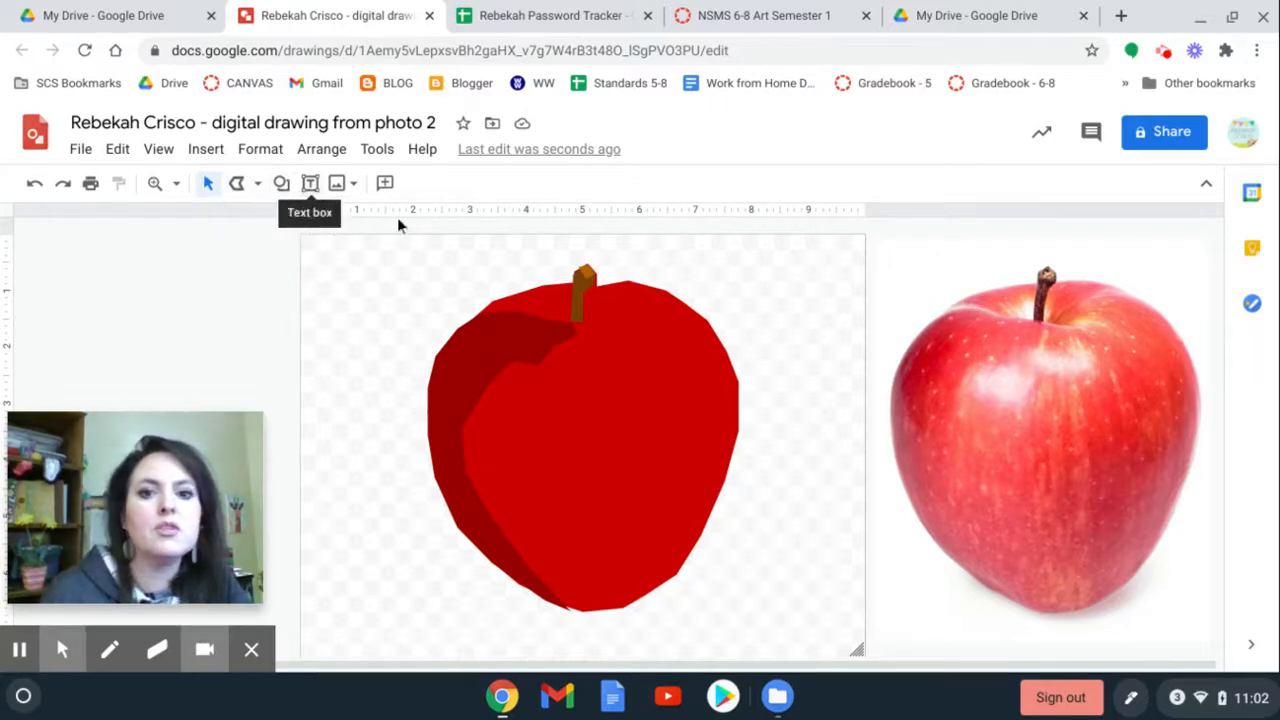
# Make the shadow shape's fill semi-transparent with the custom colour #99000069 and deselect it.
pyautogui.click(471, 380)
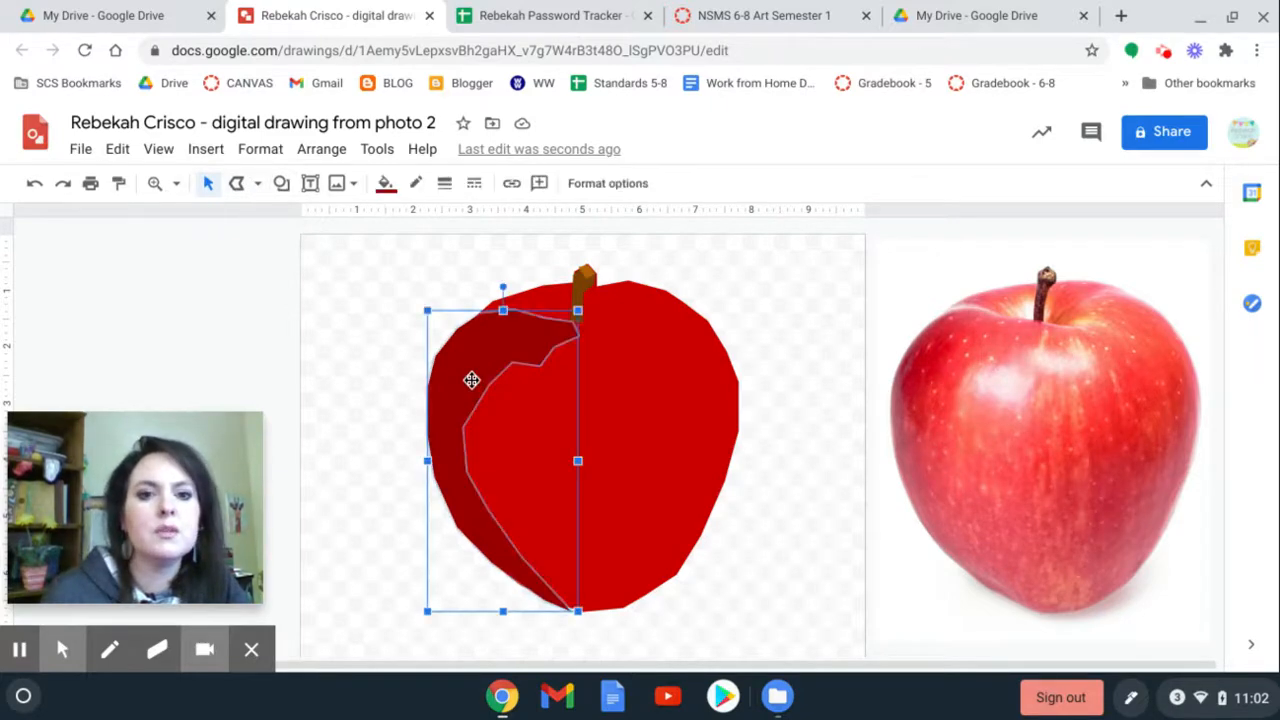
pyautogui.click(385, 183)
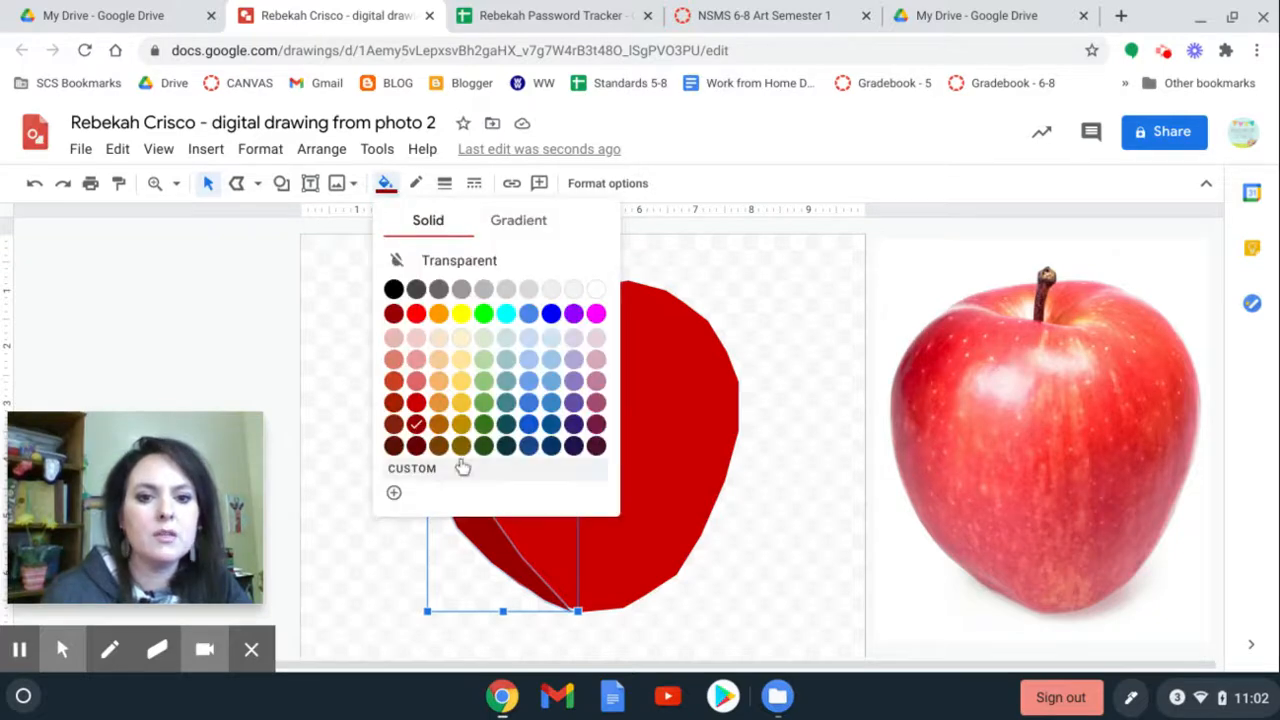
pyautogui.click(405, 480)
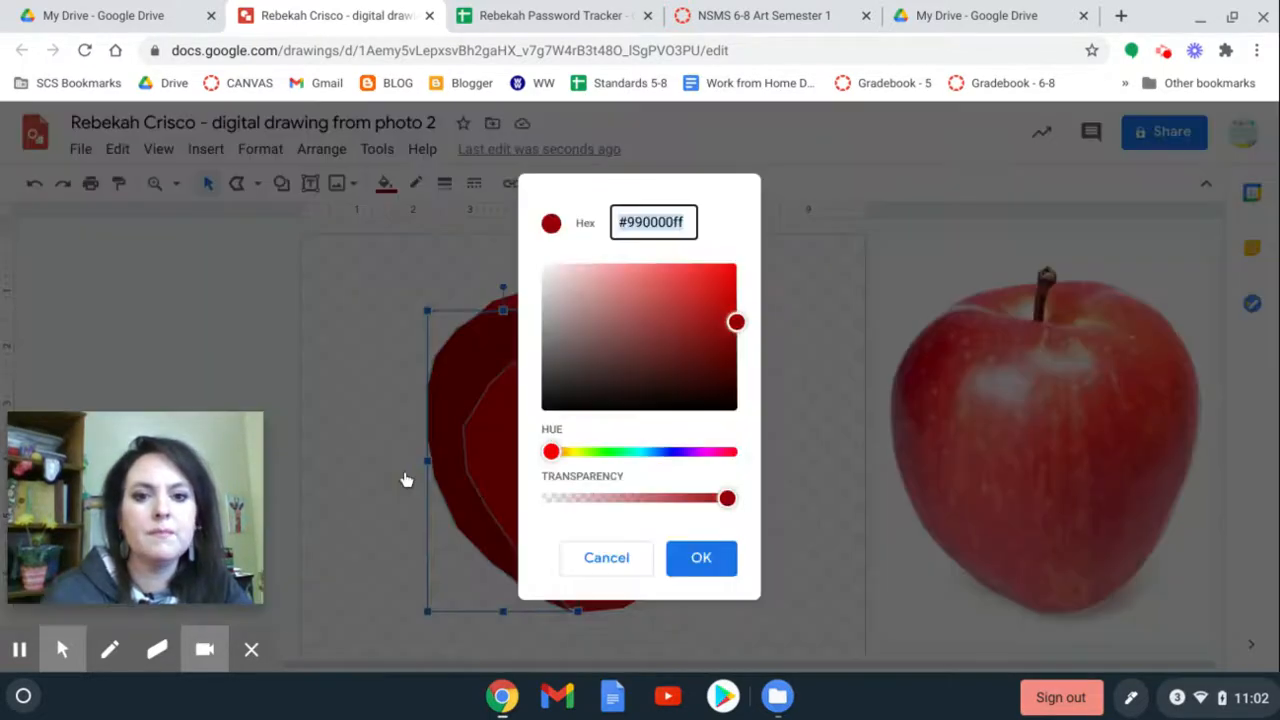
pyautogui.click(597, 500)
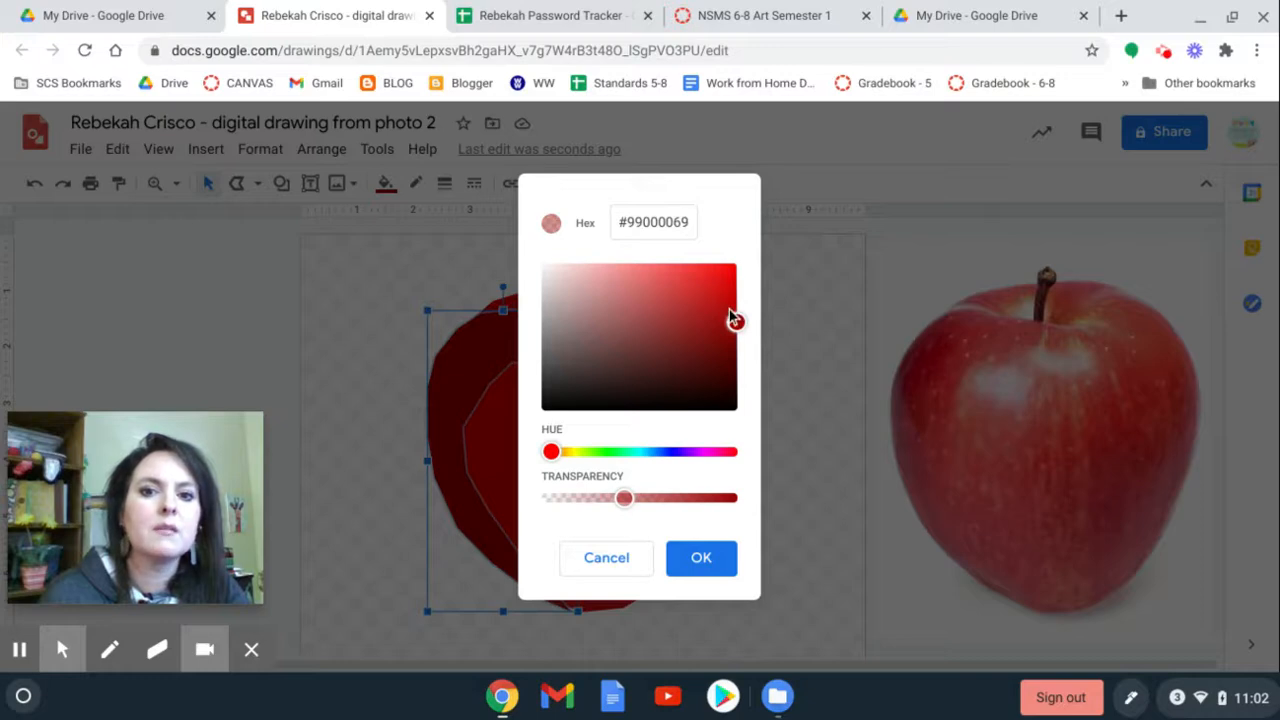
pyautogui.click(701, 560)
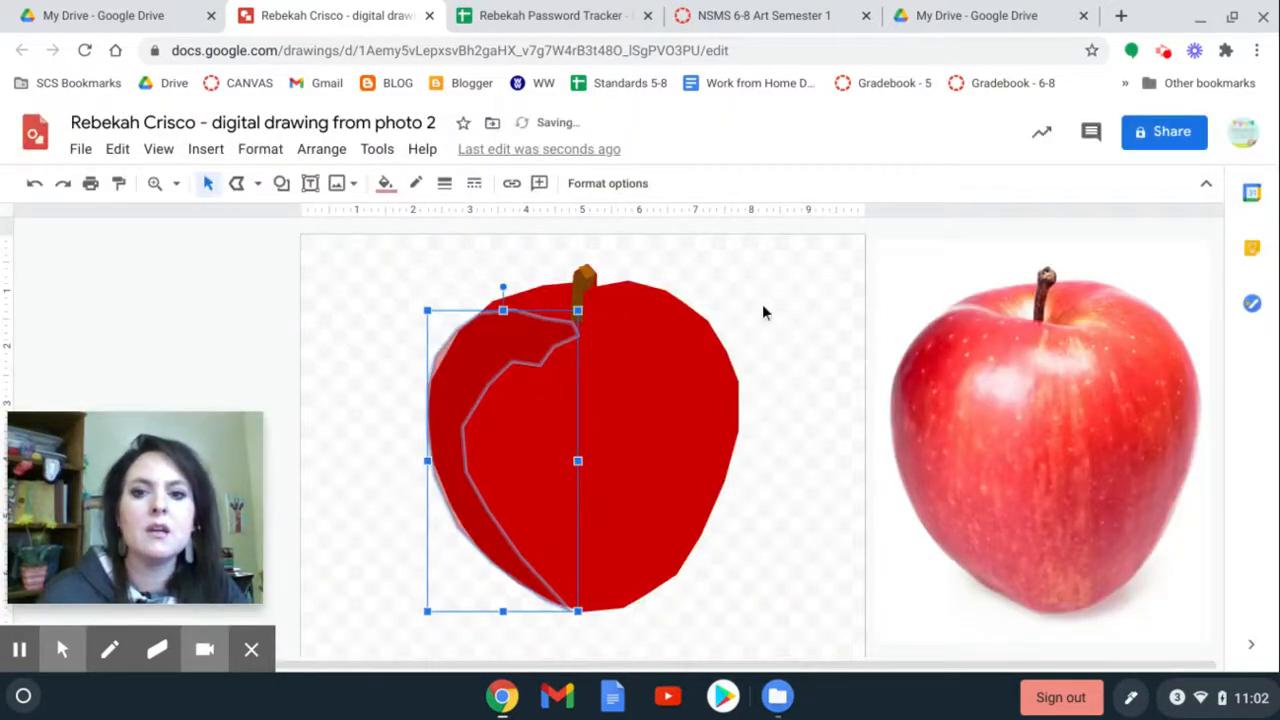
pyautogui.click(762, 308)
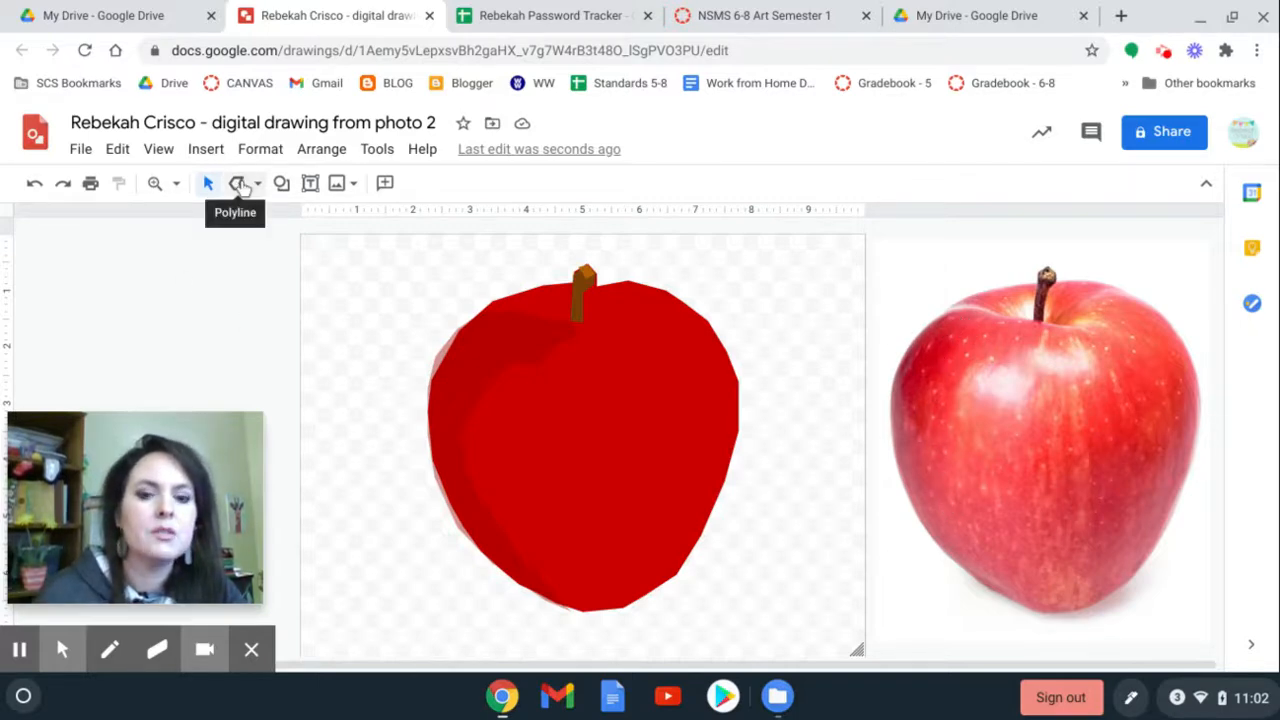
pyautogui.click(242, 186)
pyautogui.click(974, 320)
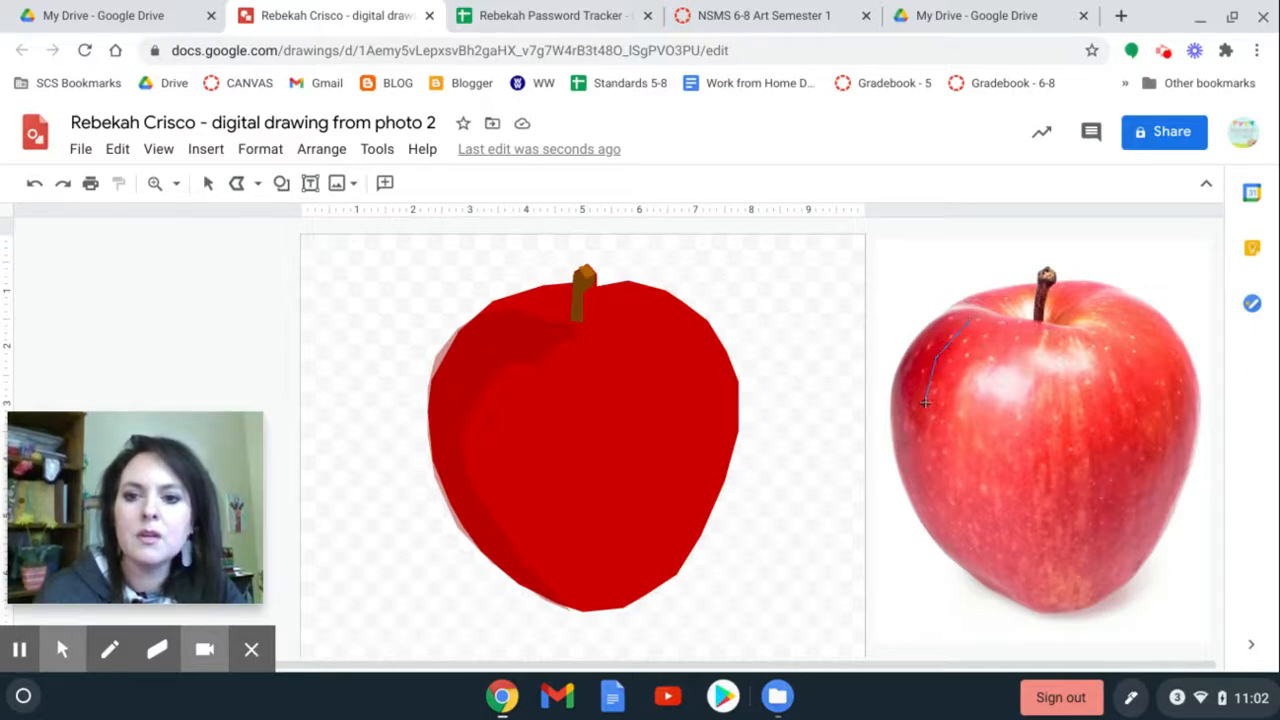
pyautogui.click(927, 485)
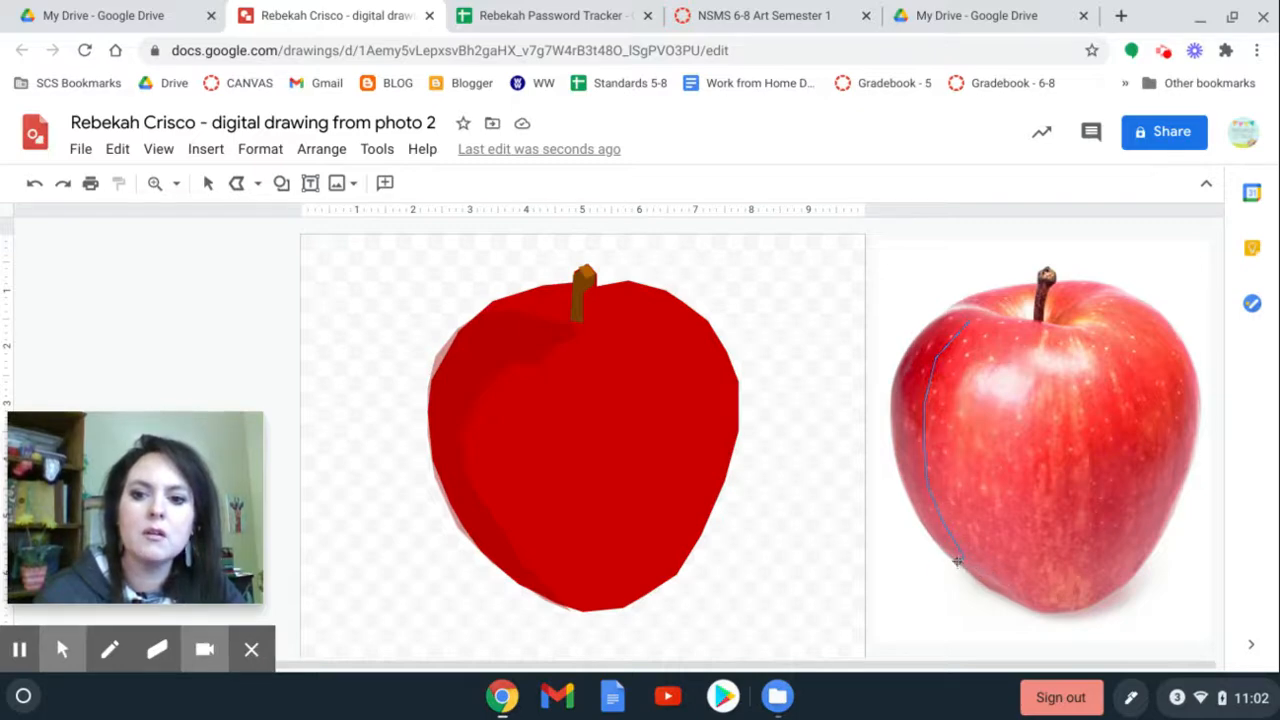
pyautogui.doubleClick(957, 561)
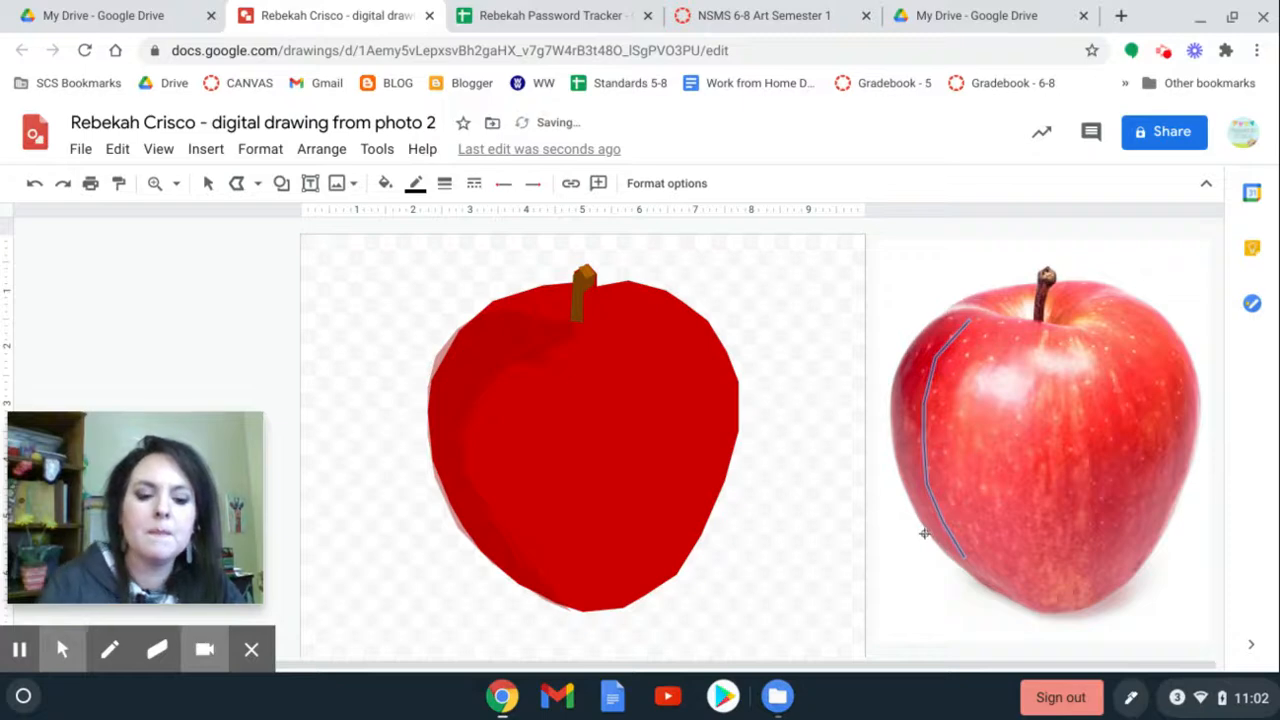
# Trace the narrow, darkest shadow strip along the left edge of the apple in the photo as a closed Polyline shape.
pyautogui.click(924, 533)
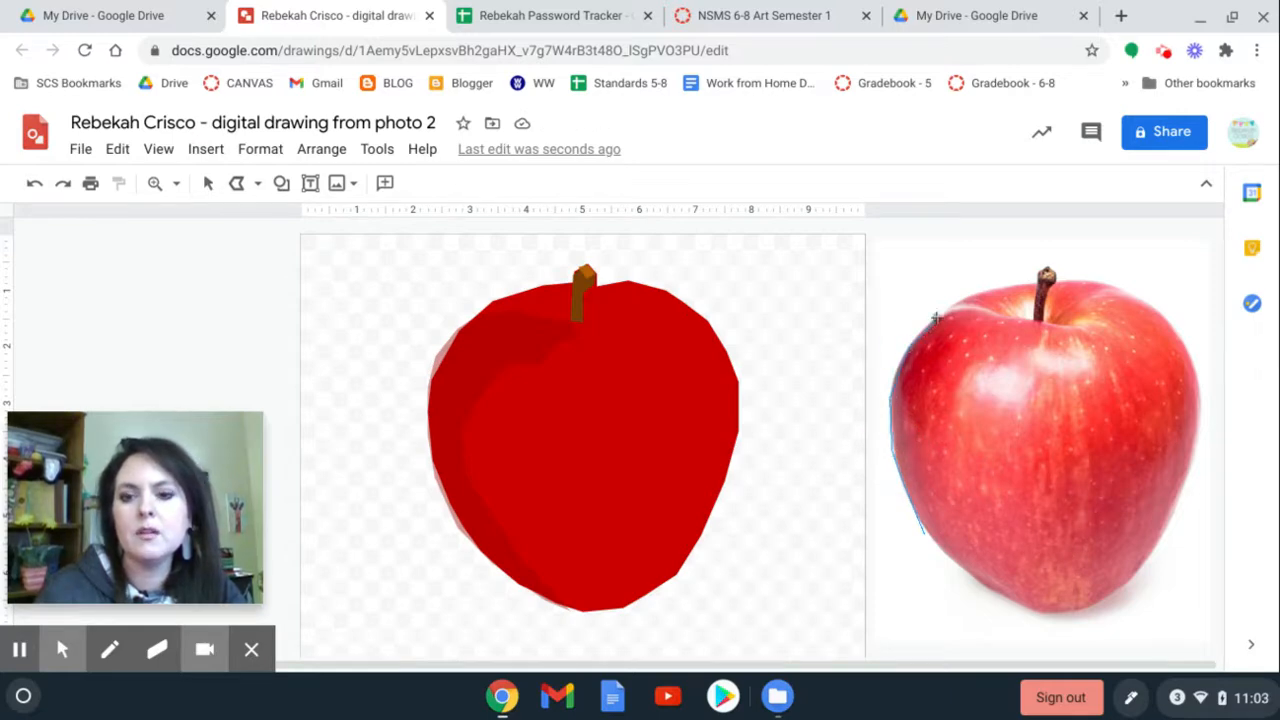
pyautogui.click(966, 310)
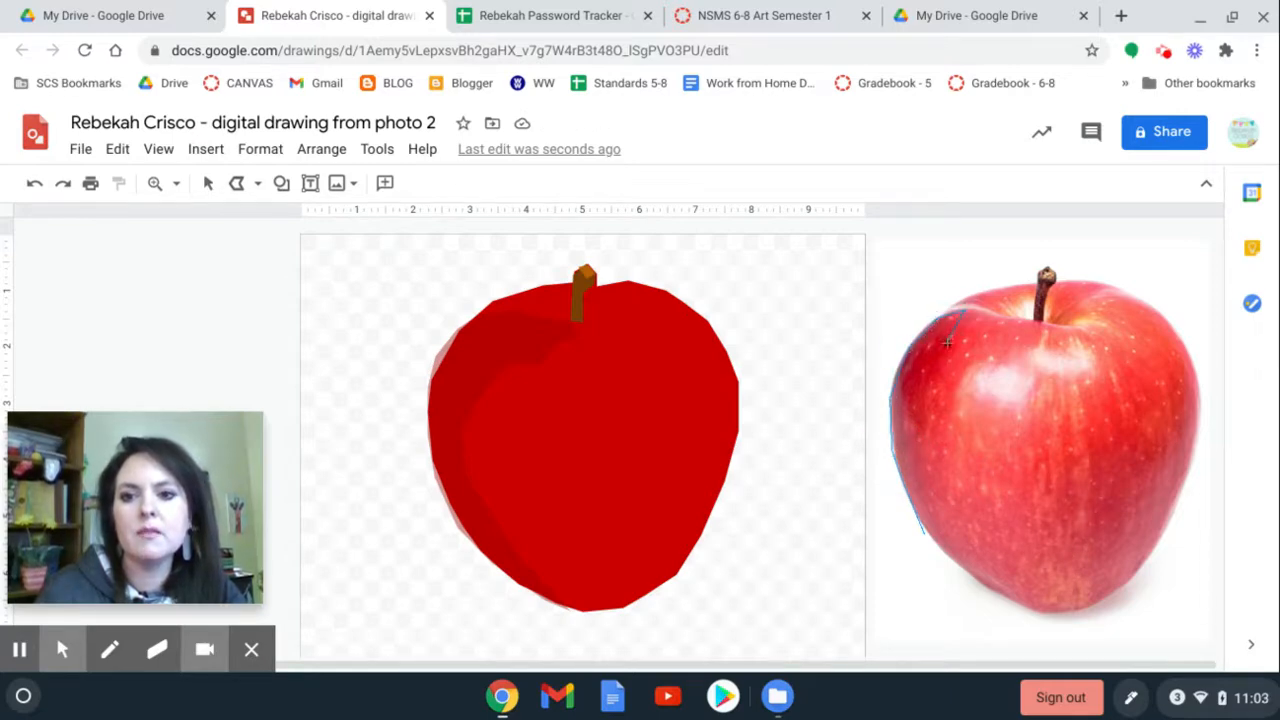
pyautogui.click(923, 434)
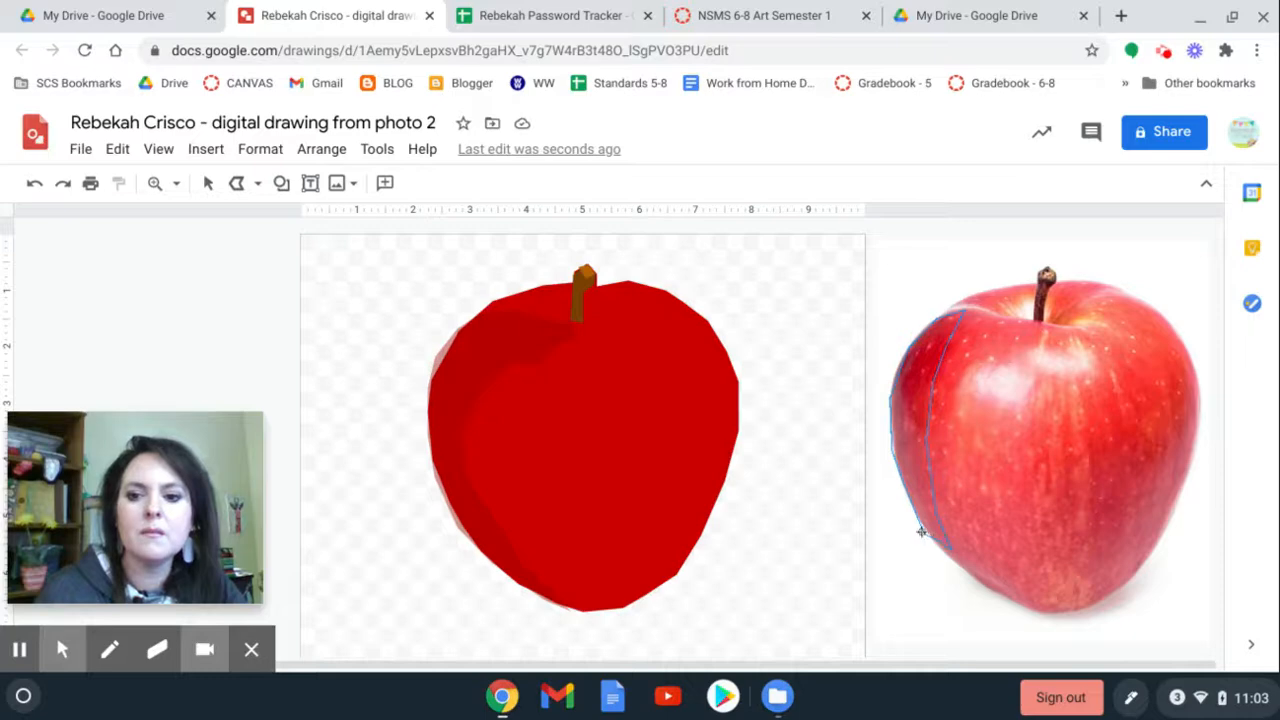
pyautogui.doubleClick(921, 531)
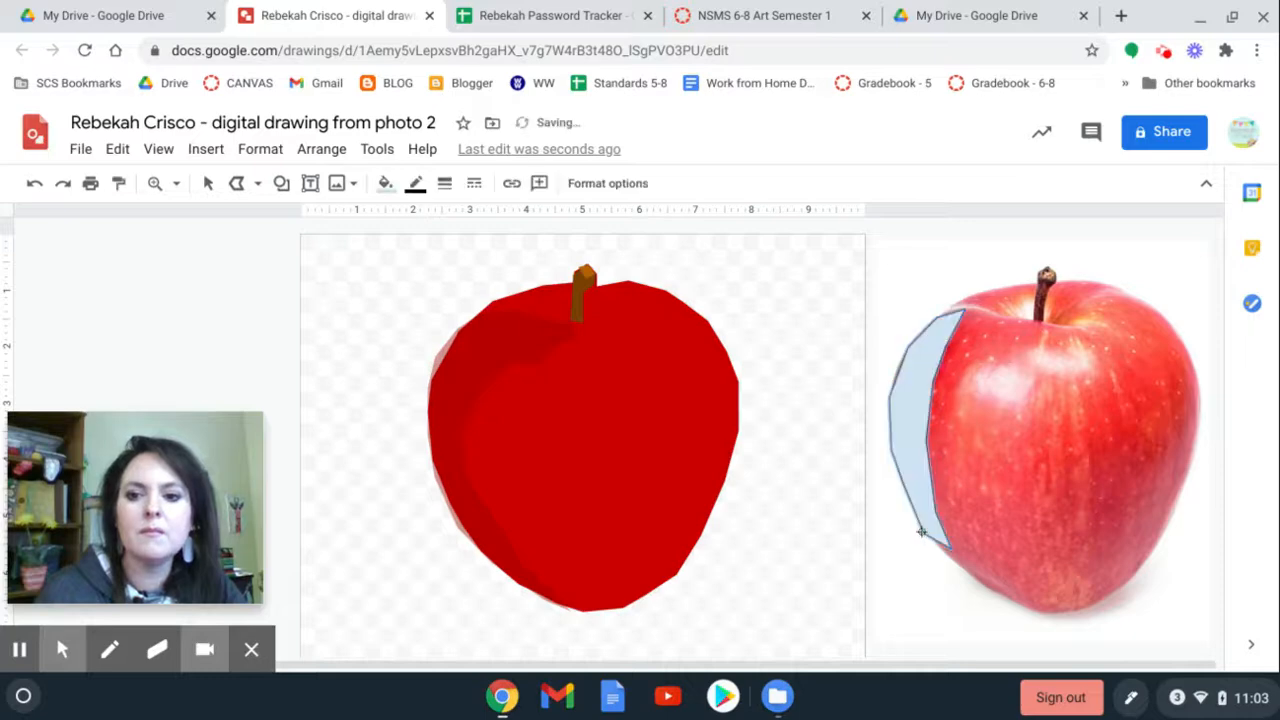
# Give the narrow shadow strip a dark red fill, one shade darker than the apple, and a transparent border.
pyautogui.click(383, 189)
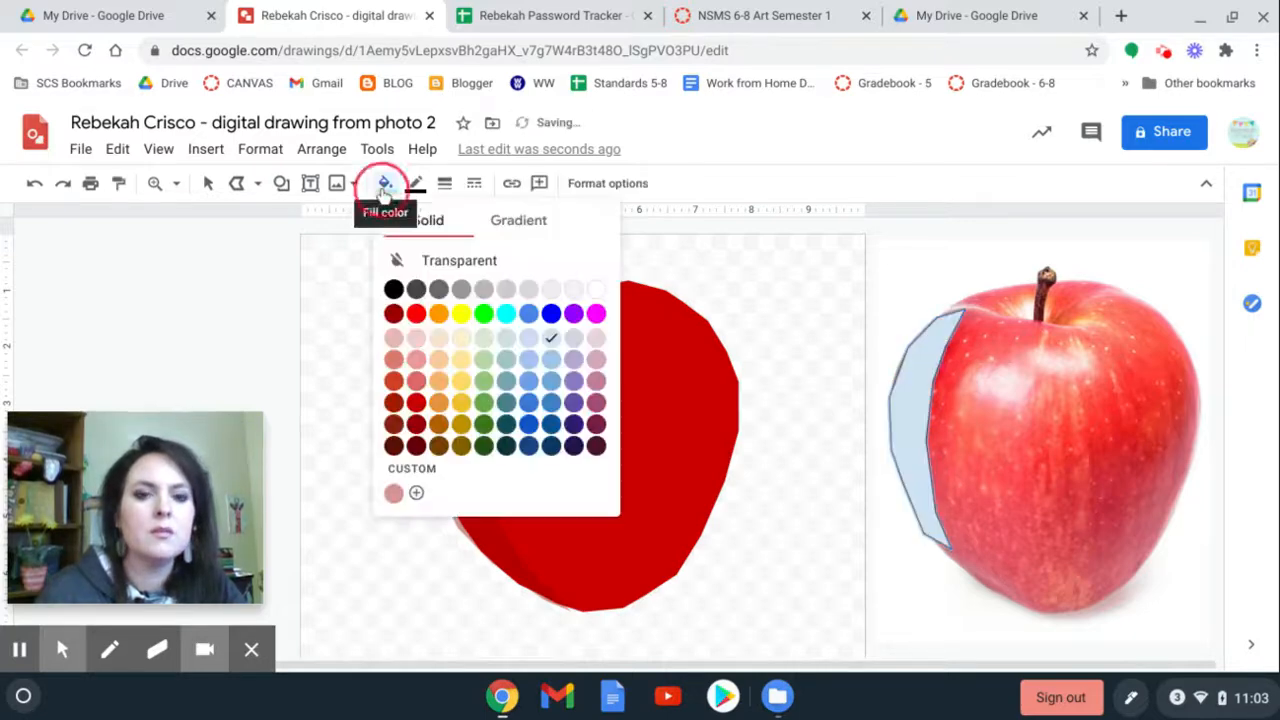
pyautogui.click(419, 430)
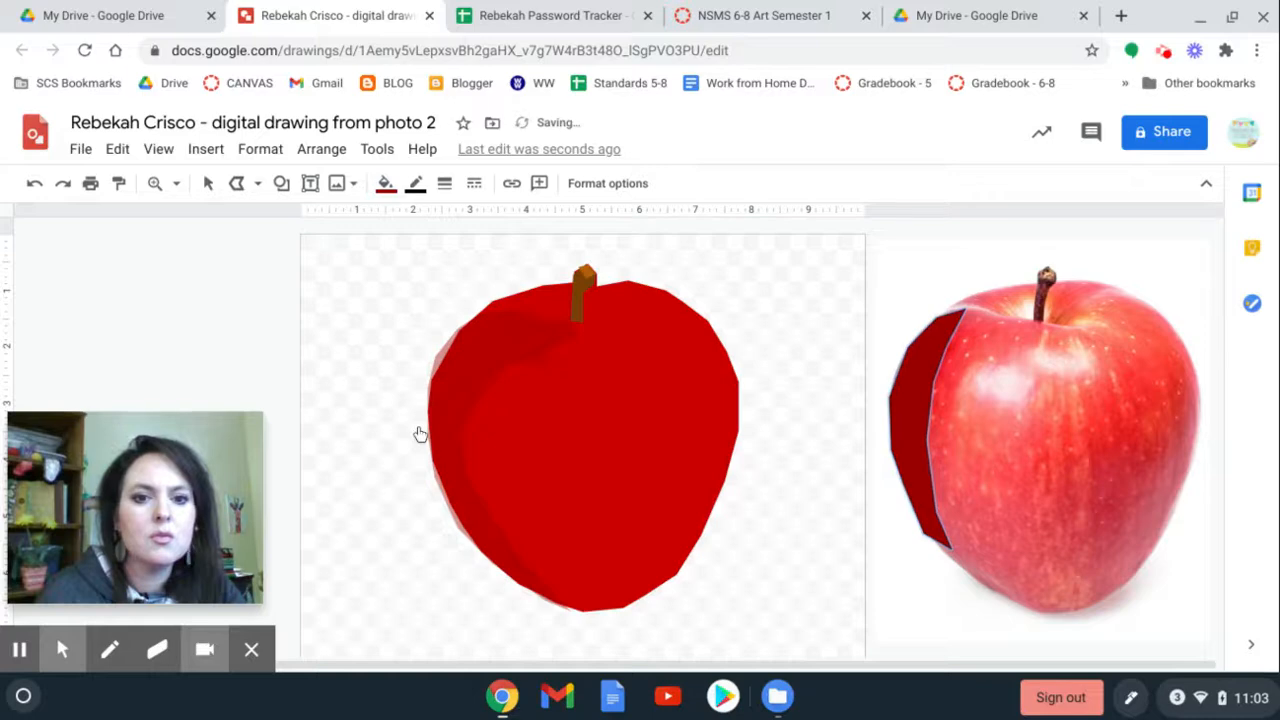
pyautogui.click(415, 185)
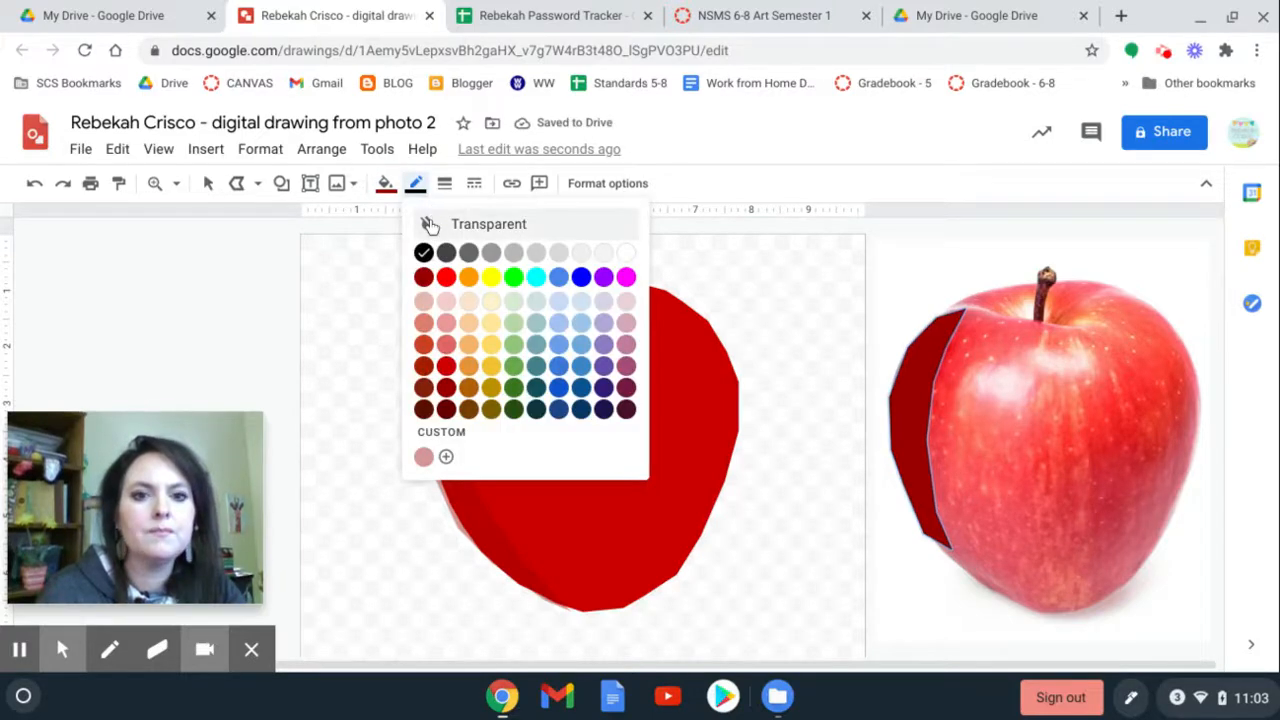
pyautogui.click(430, 224)
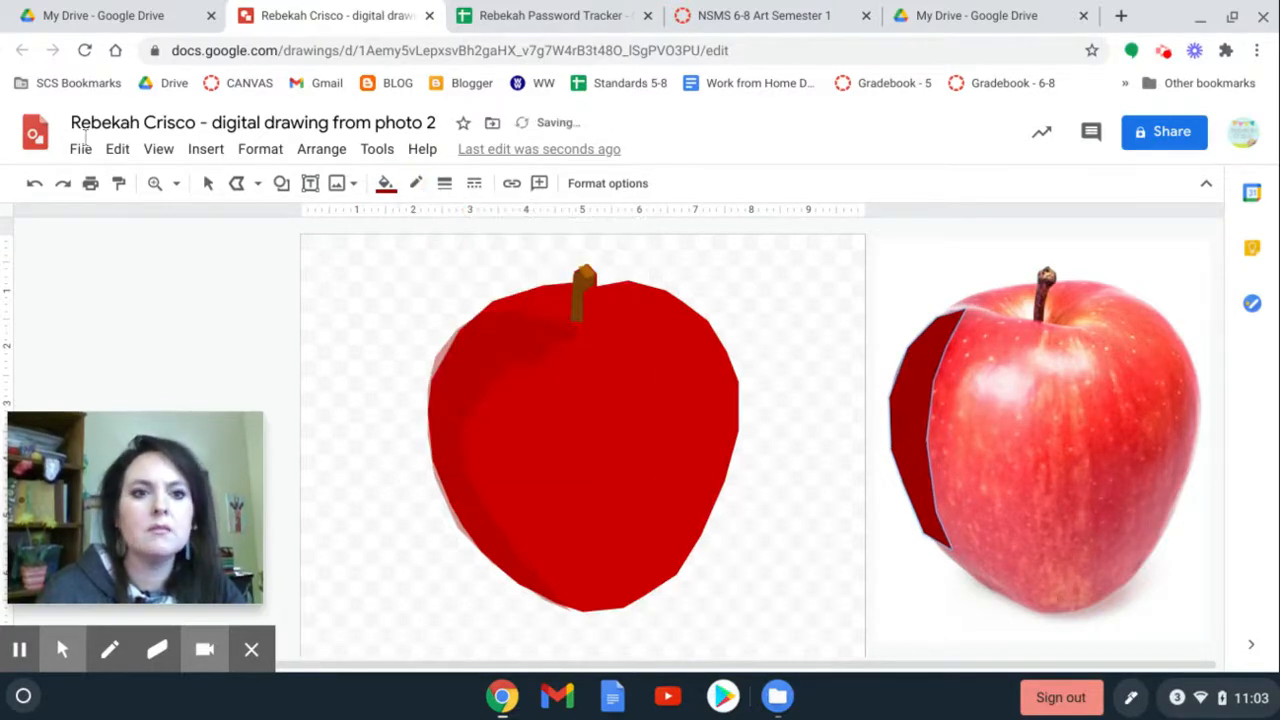
# Move the dark red strip onto the left edge of the red apple on the canvas, over the existing shadow.
pyautogui.click(208, 183)
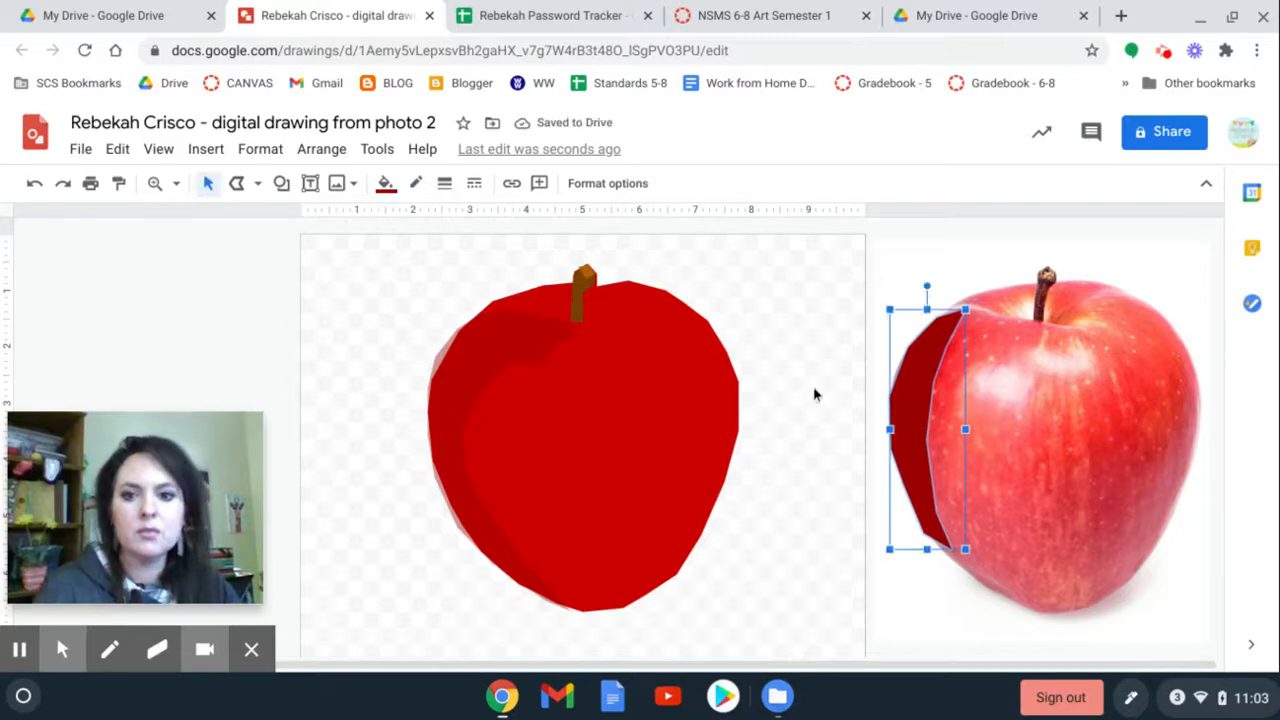
pyautogui.moveTo(908, 400)
pyautogui.mouseDown()
pyautogui.moveTo(597, 447)
pyautogui.moveTo(448, 440)
pyautogui.mouseUp()
pyautogui.click(646, 423)
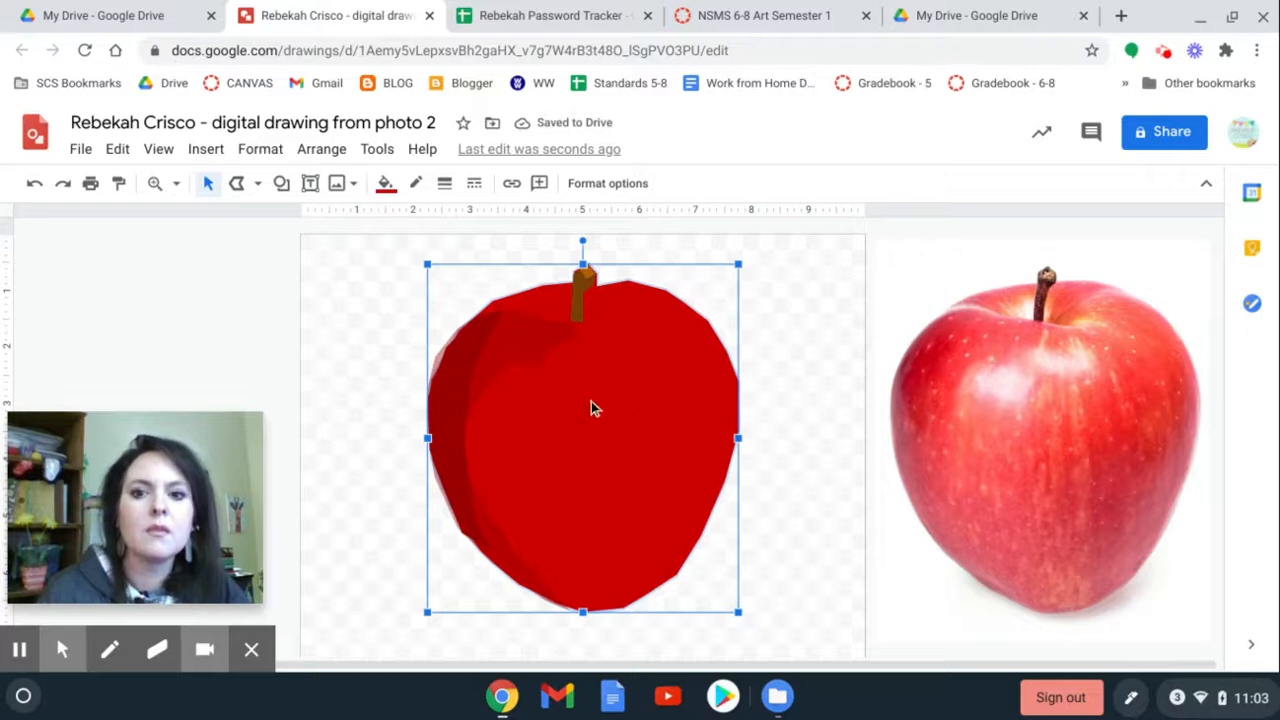
# Edit the strip's points, pulling two middle points of its inner edge outward to narrow it, and deselect it.
pyautogui.click(456, 403)
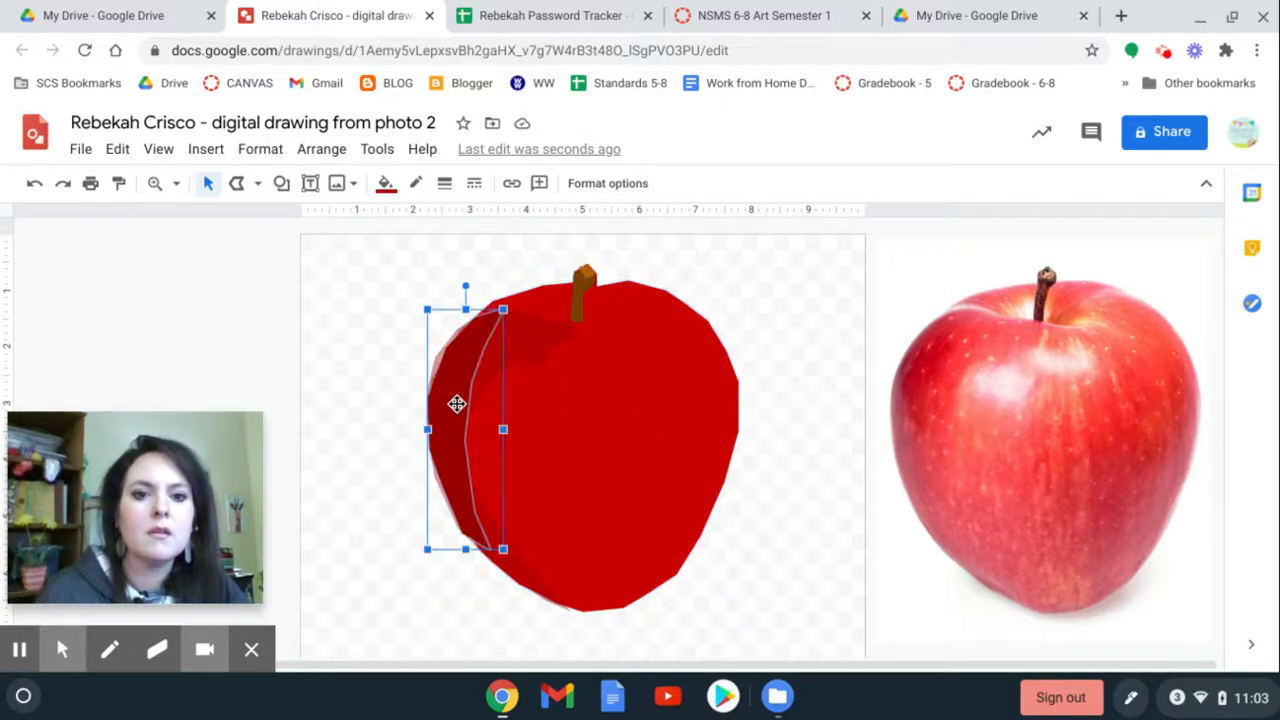
pyautogui.doubleClick(457, 406)
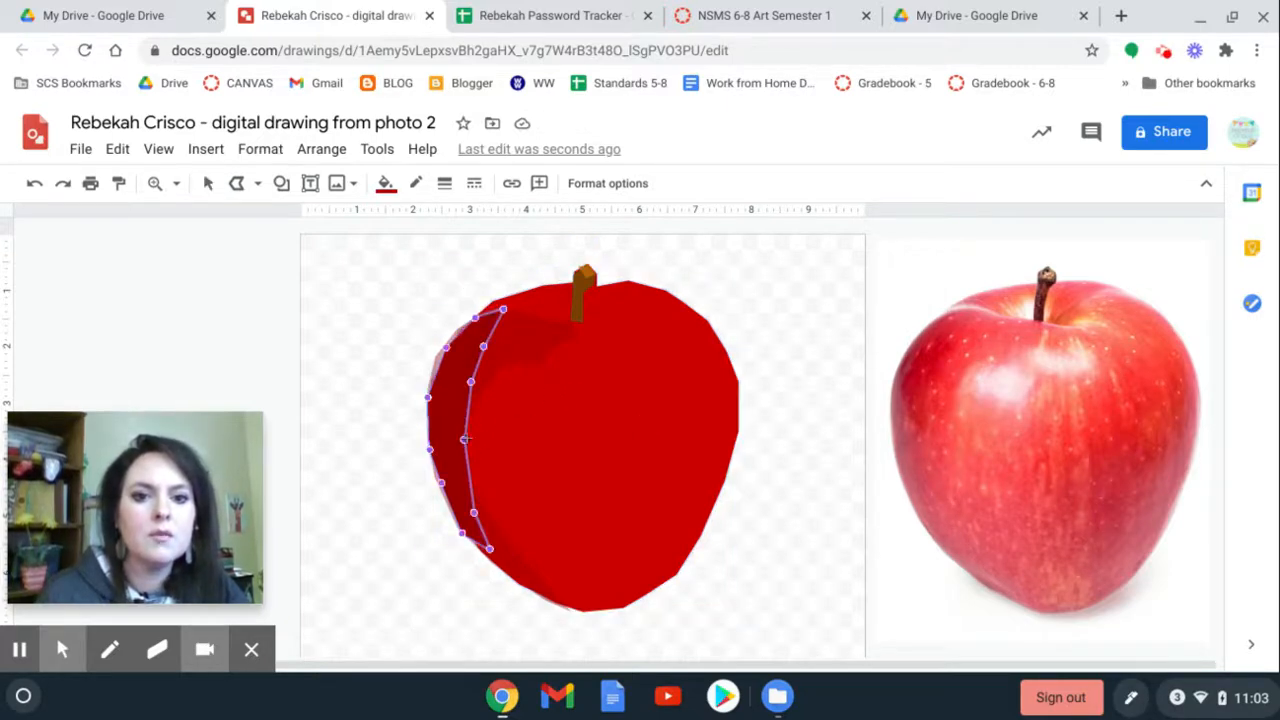
pyautogui.moveTo(464, 439)
pyautogui.mouseDown()
pyautogui.moveTo(430, 438)
pyautogui.moveTo(452, 437)
pyautogui.mouseUp()
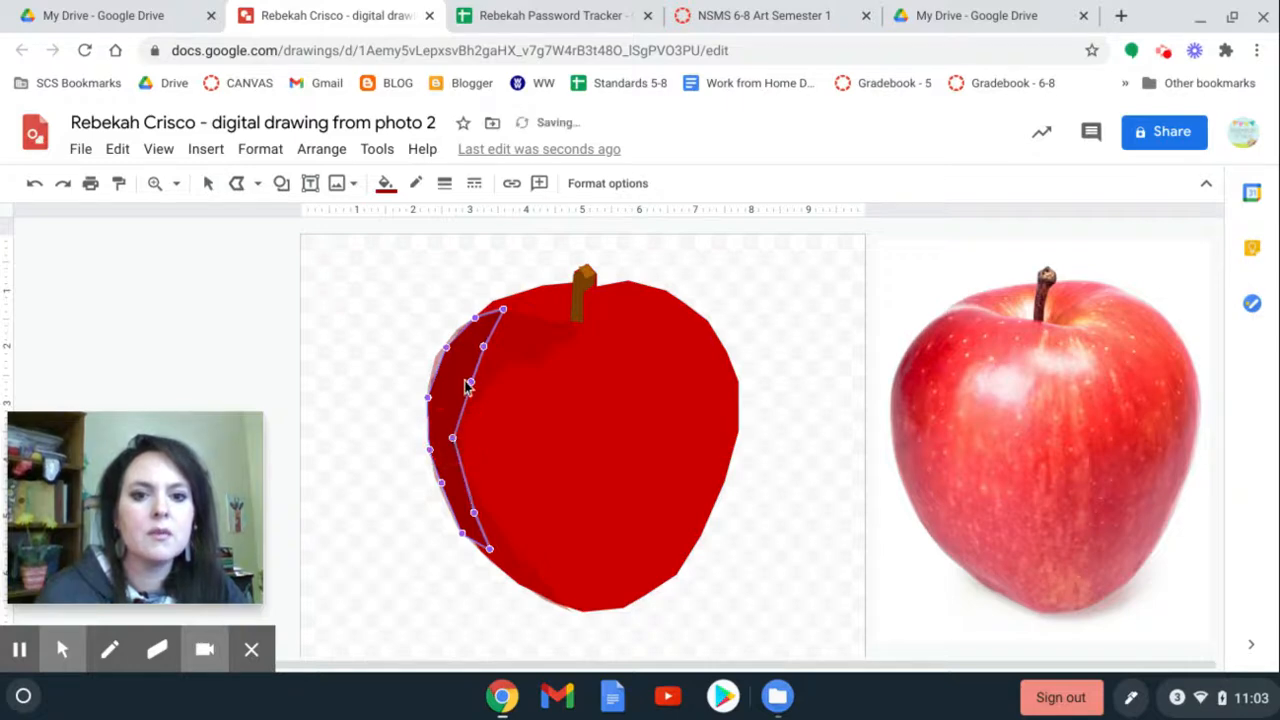
pyautogui.click(469, 382)
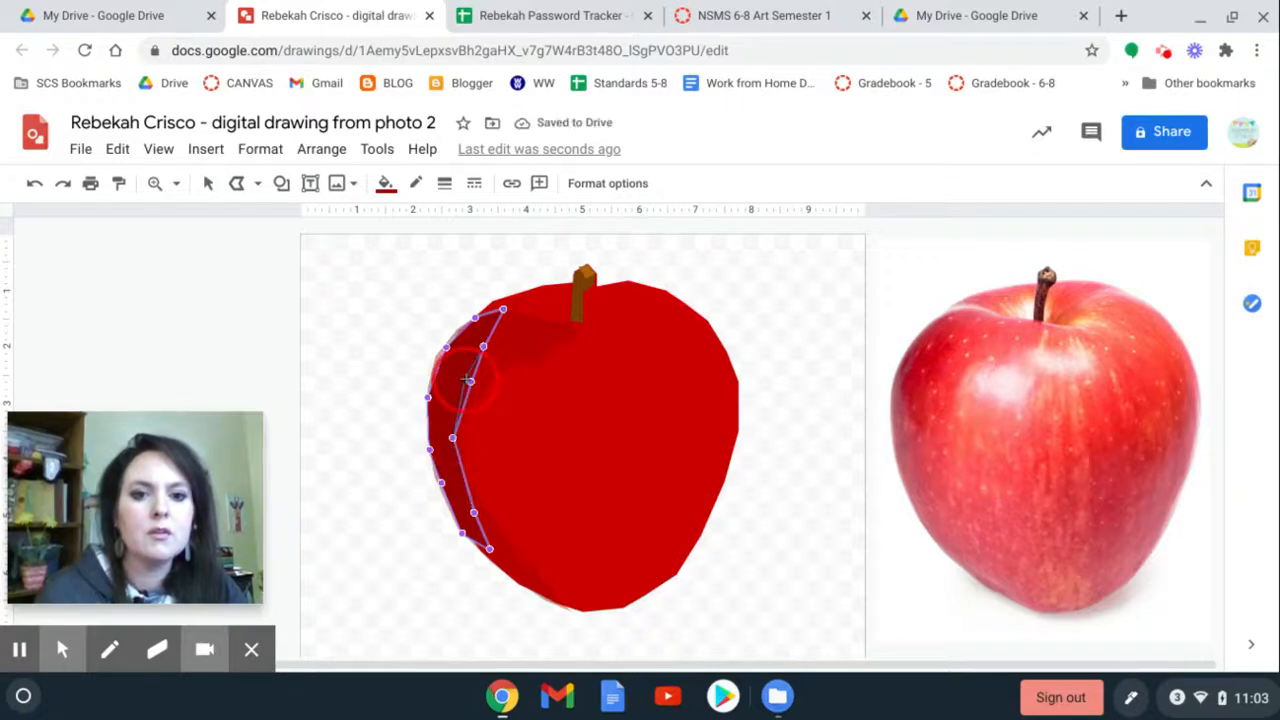
pyautogui.moveTo(466, 379); pyautogui.dragTo(463, 379)
pyautogui.press('Escape')
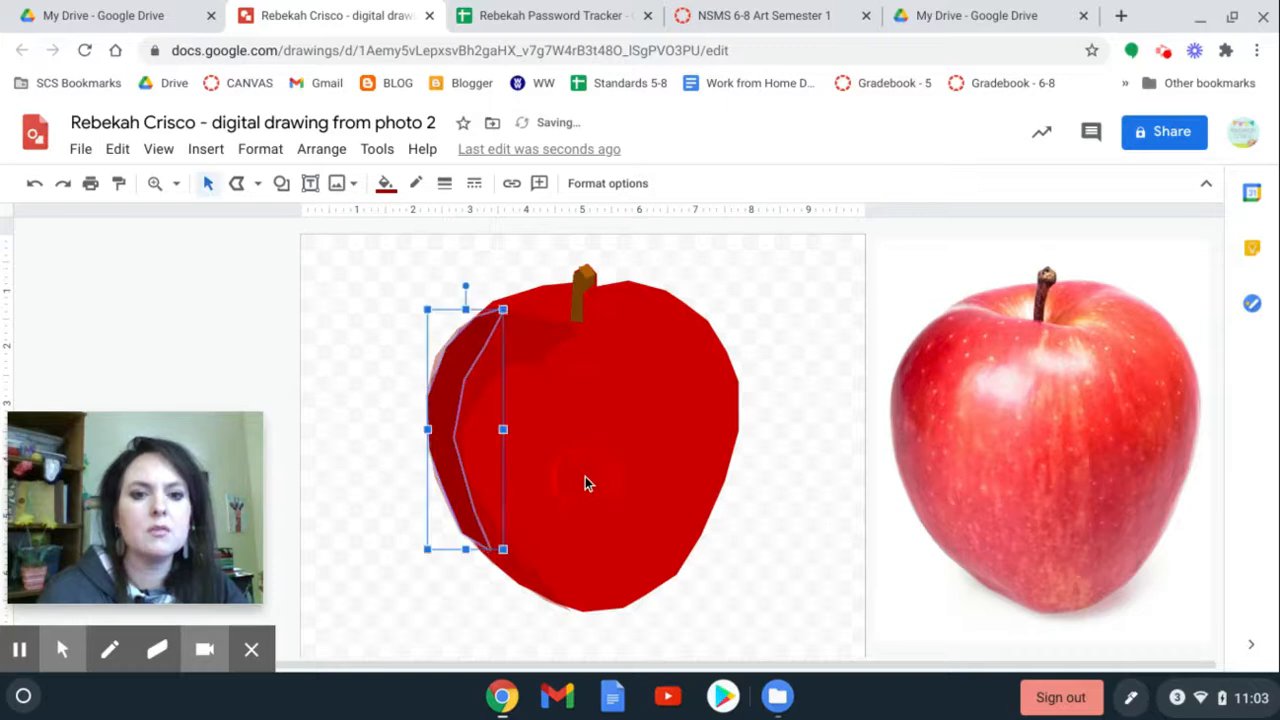
pyautogui.click(801, 383)
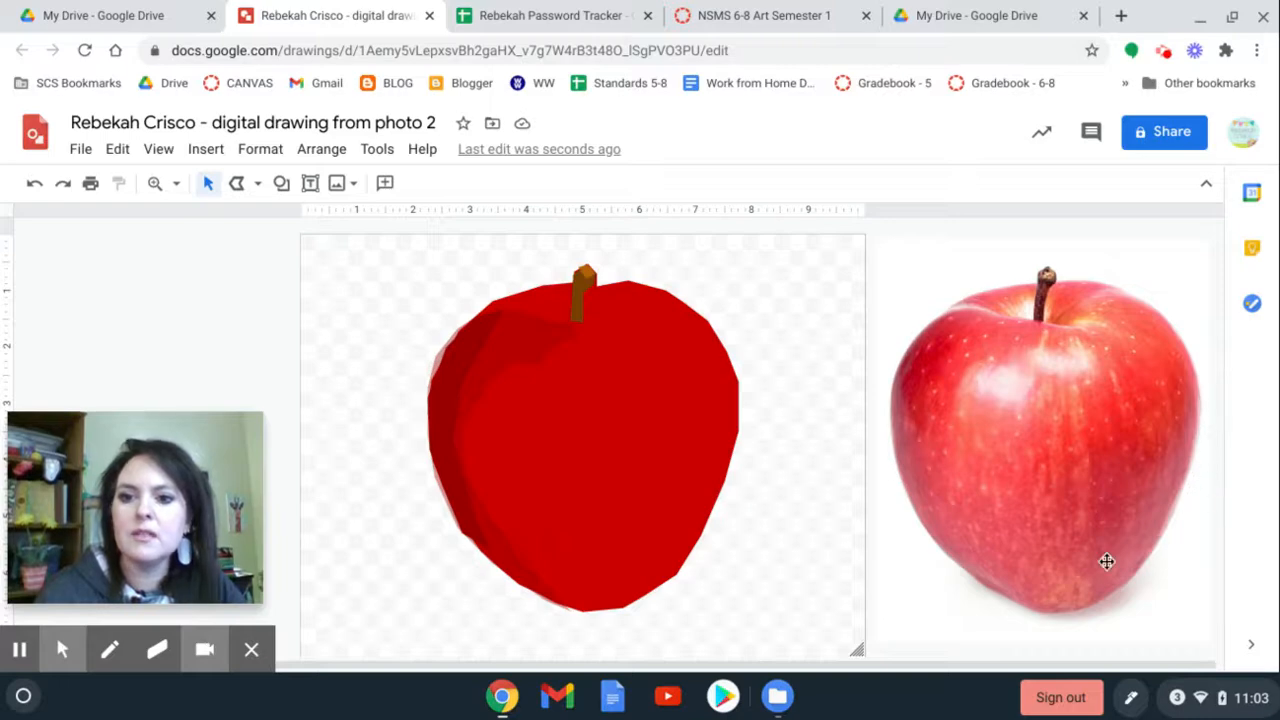
# Trace the shadow area on the lower right side of the apple in the photo as a closed Polyline shape.
pyautogui.click(239, 184)
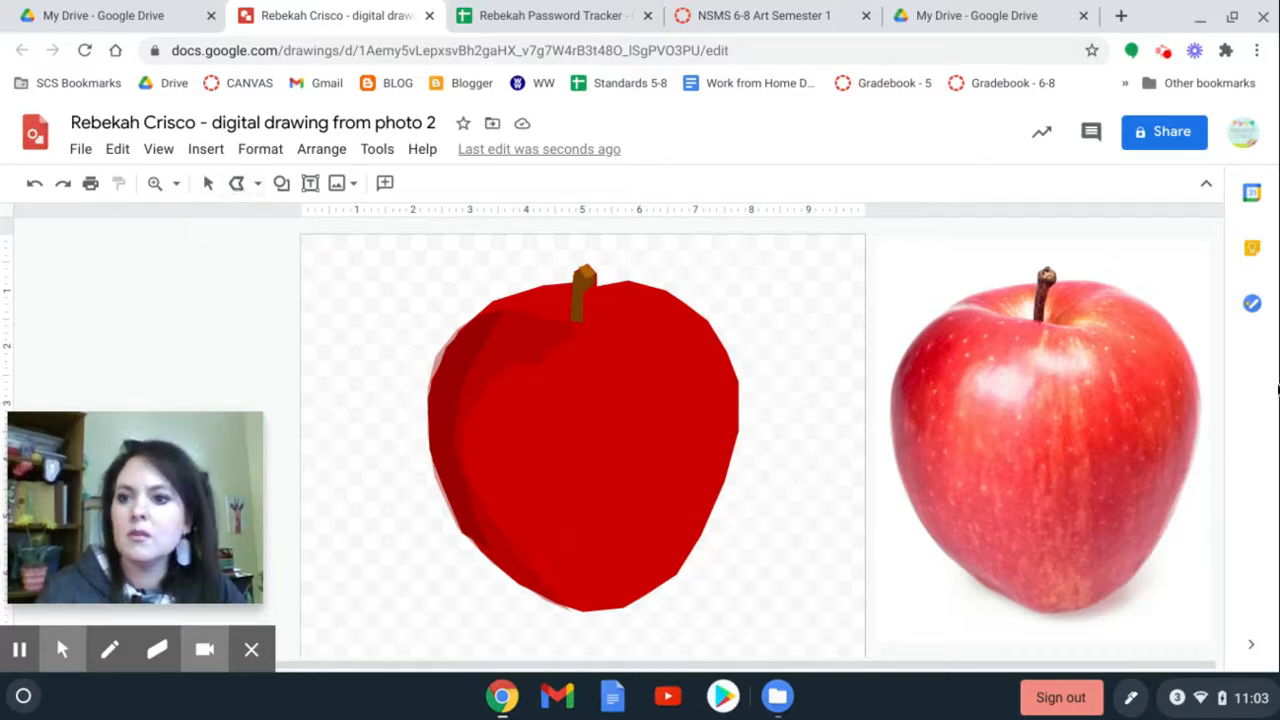
pyautogui.moveTo(1193, 372)
pyautogui.mouseDown()
pyautogui.moveTo(1206, 410)
pyautogui.moveTo(1194, 468)
pyautogui.moveTo(1124, 590)
pyautogui.mouseUp()
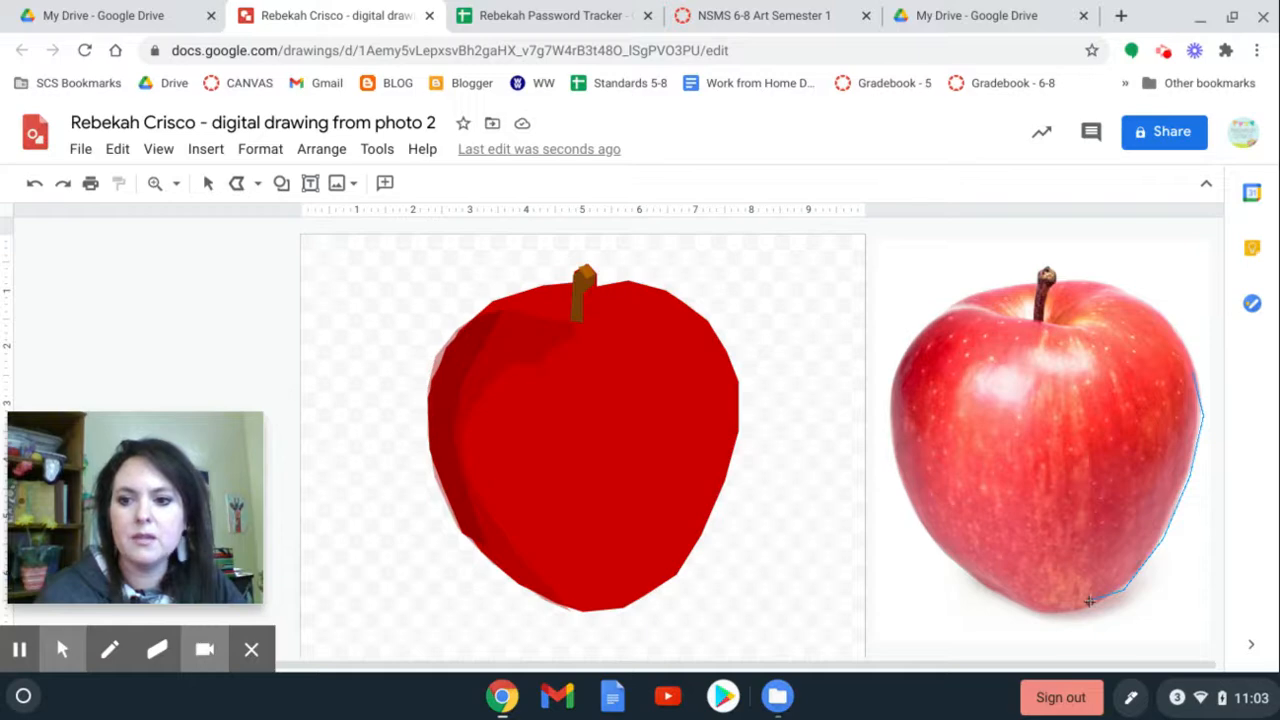
pyautogui.moveTo(1088, 510); pyautogui.dragTo(1100, 448)
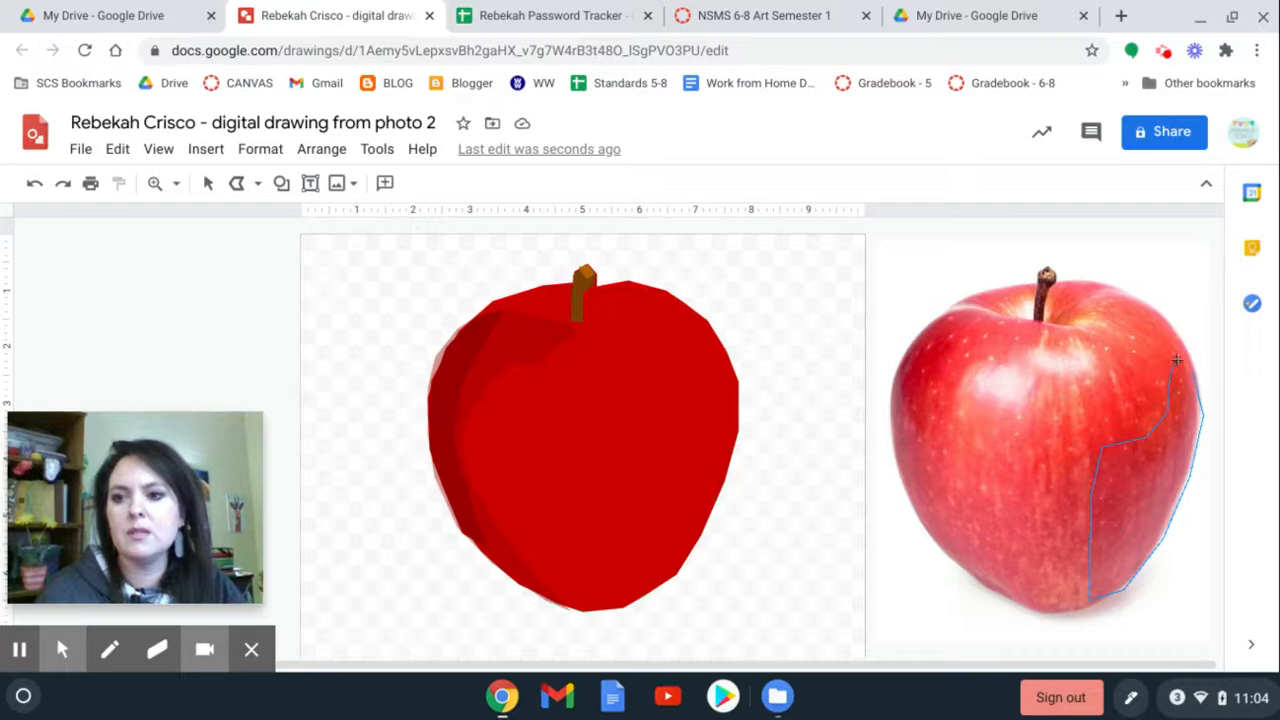
pyautogui.click(1195, 372)
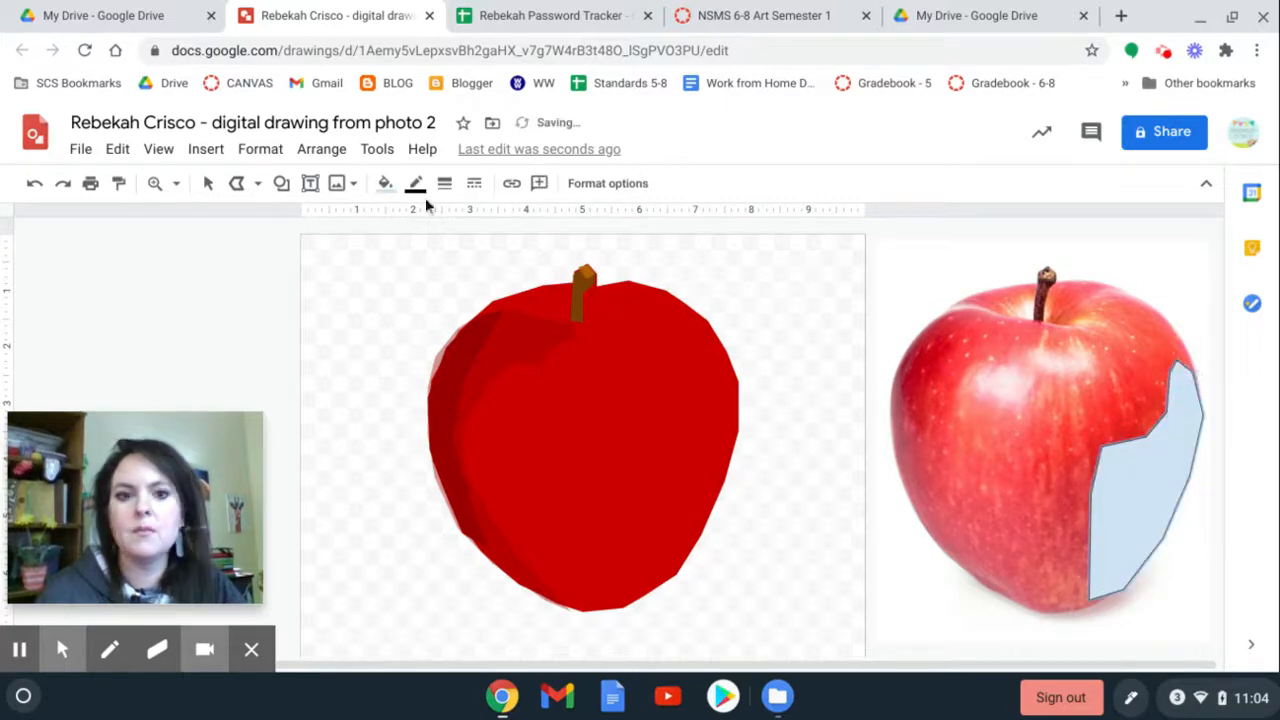
# Give the lower-right shadow shape a dark red fill, one shade darker than the apple, and a transparent border.
pyautogui.click(385, 183)
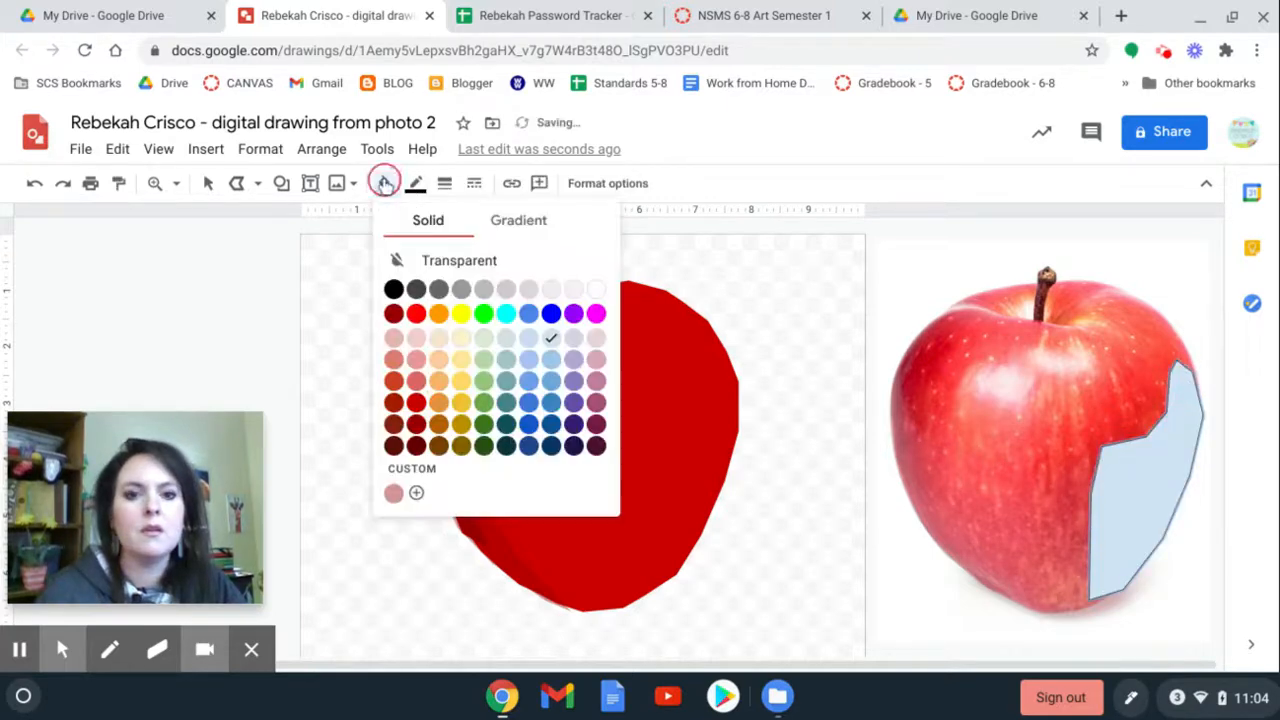
pyautogui.click(416, 424)
pyautogui.click(415, 183)
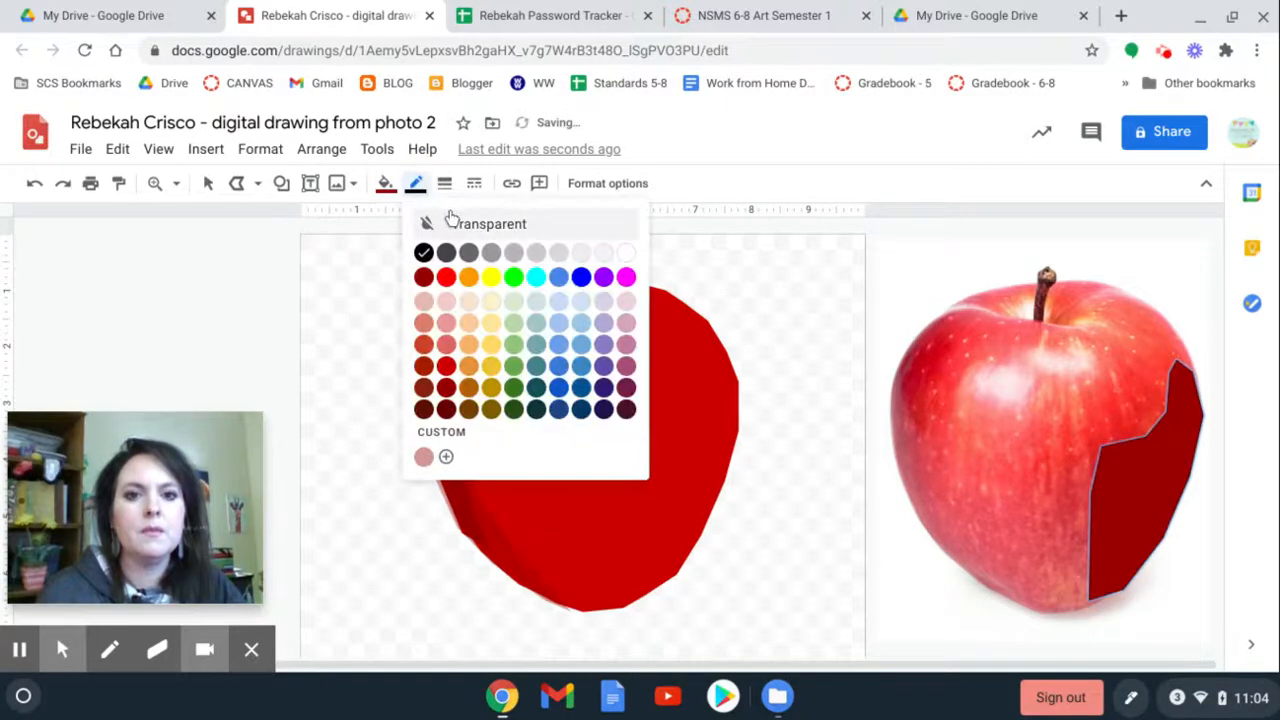
pyautogui.click(452, 223)
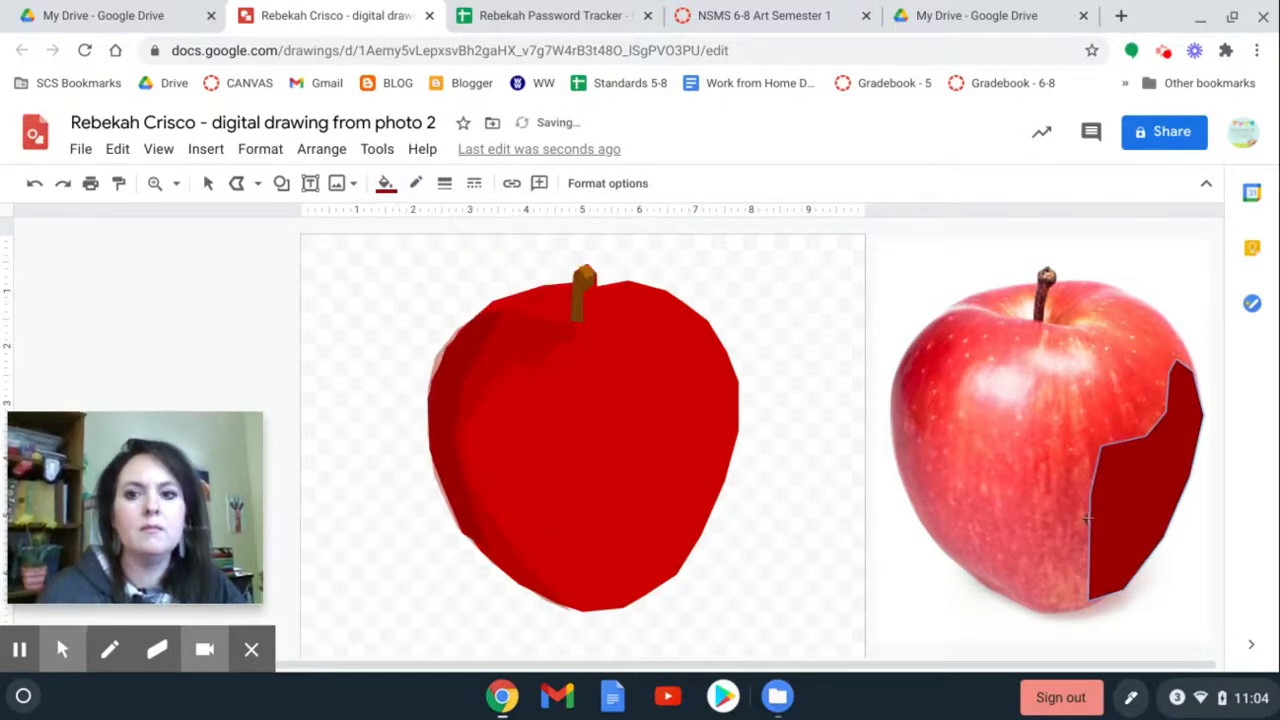
# Move the dark red shadow shape onto the lower right side of the red apple on the canvas and deselect it.
pyautogui.click(208, 183)
pyautogui.click(1106, 450)
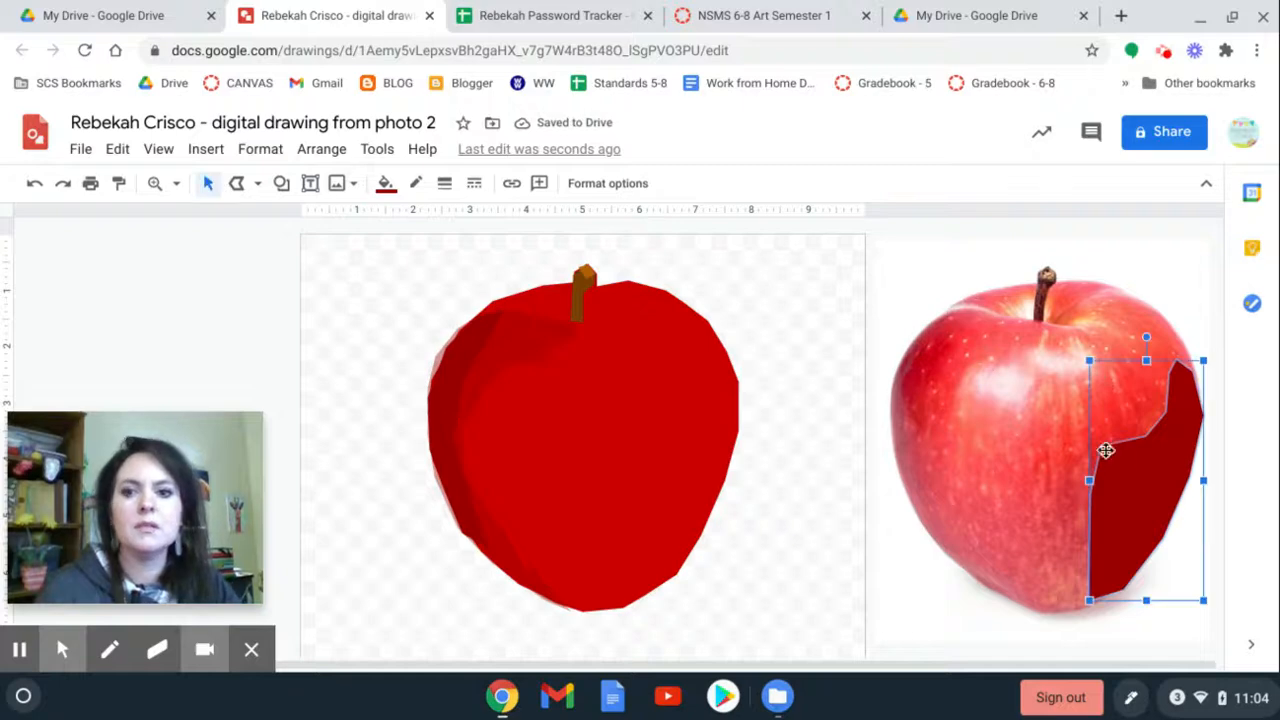
pyautogui.moveTo(1146, 480); pyautogui.dragTo(680, 451)
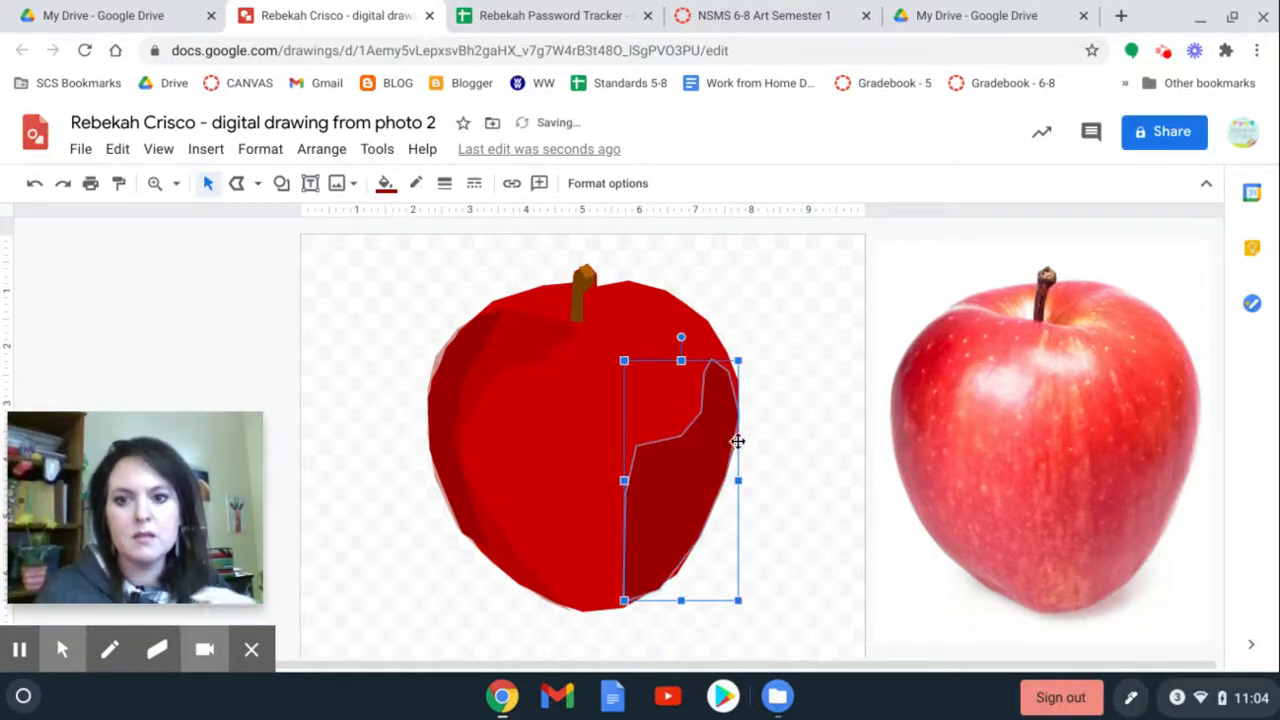
pyautogui.click(799, 437)
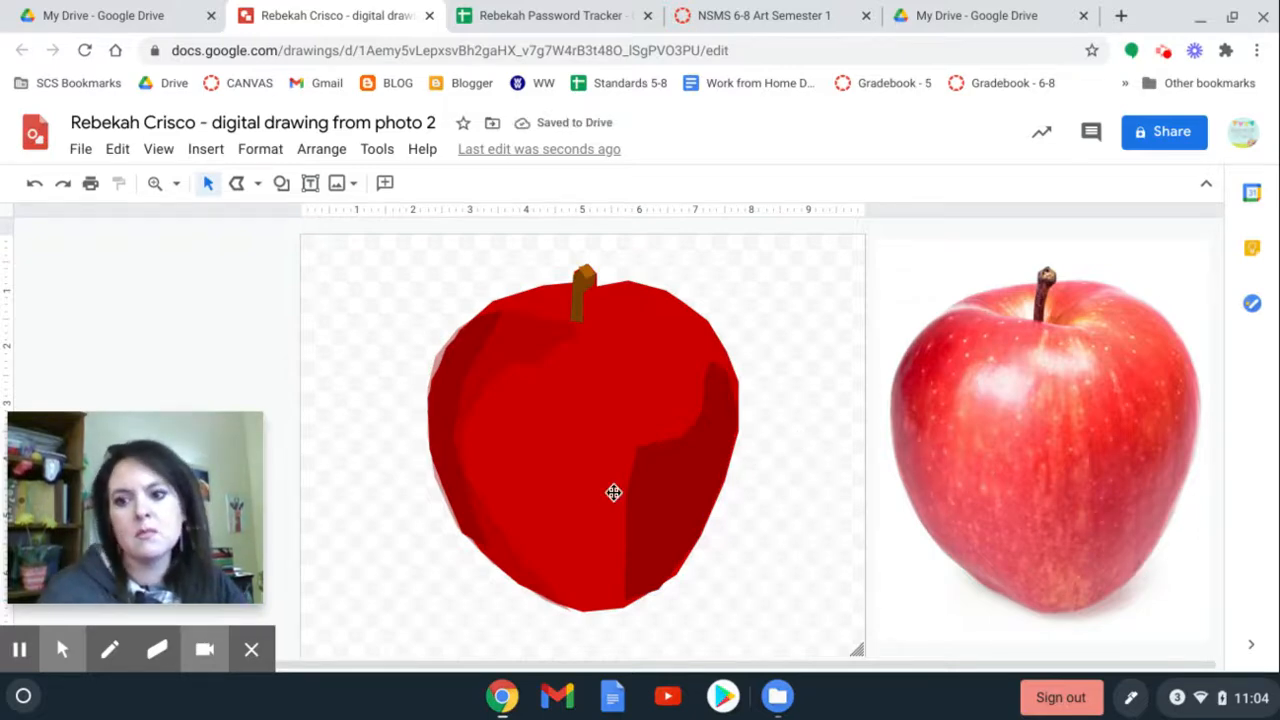
# Make the lower-right shadow's fill semi-transparent with the custom colour #9900009b and deselect the shape.
pyautogui.click(683, 477)
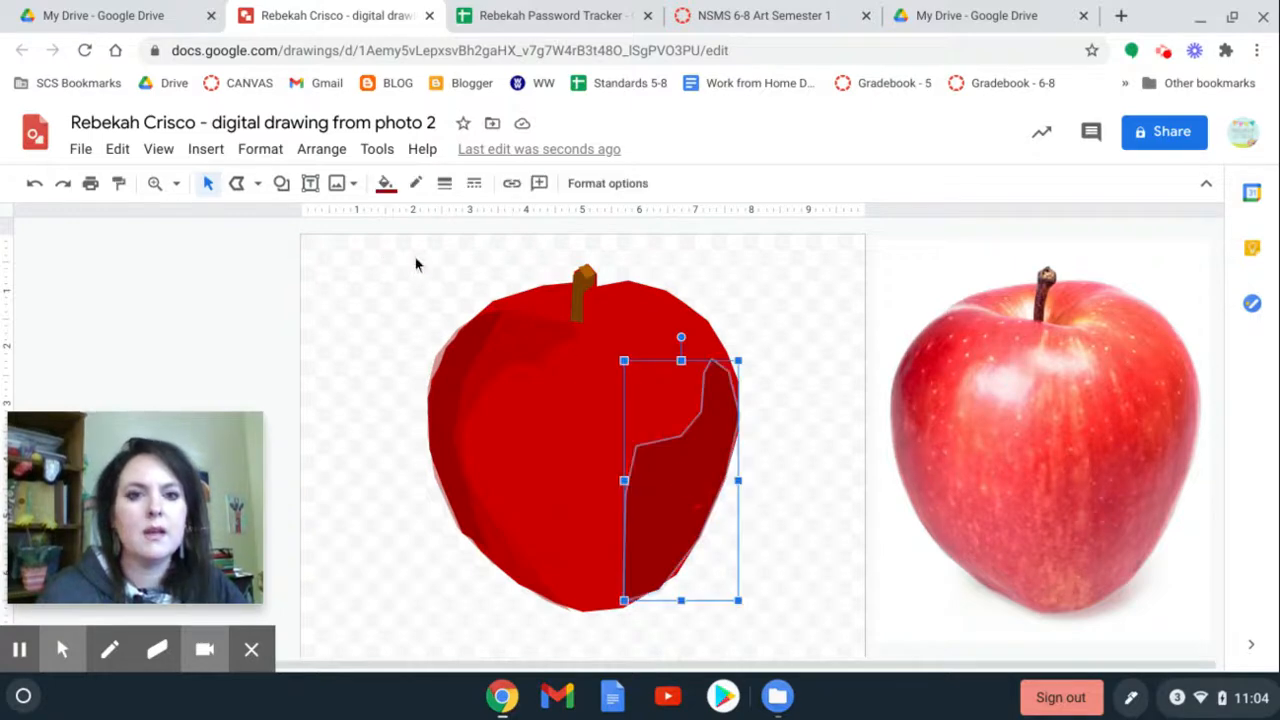
pyautogui.click(386, 185)
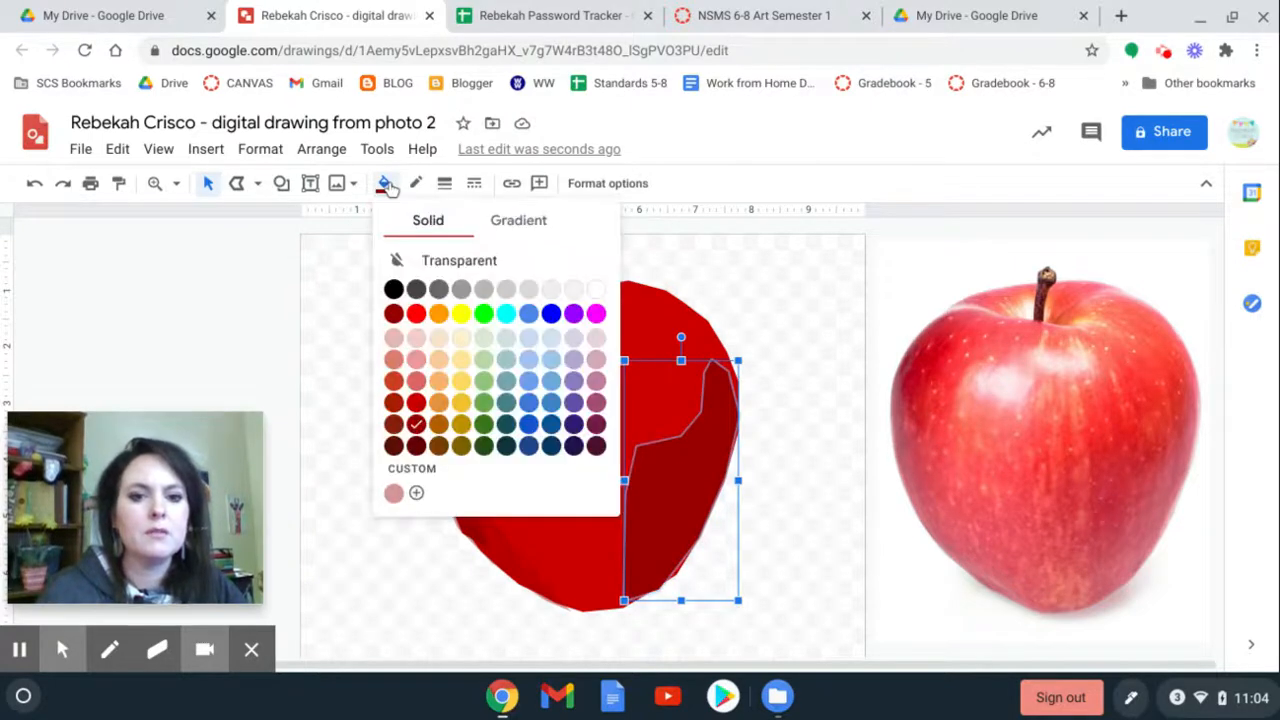
pyautogui.click(416, 494)
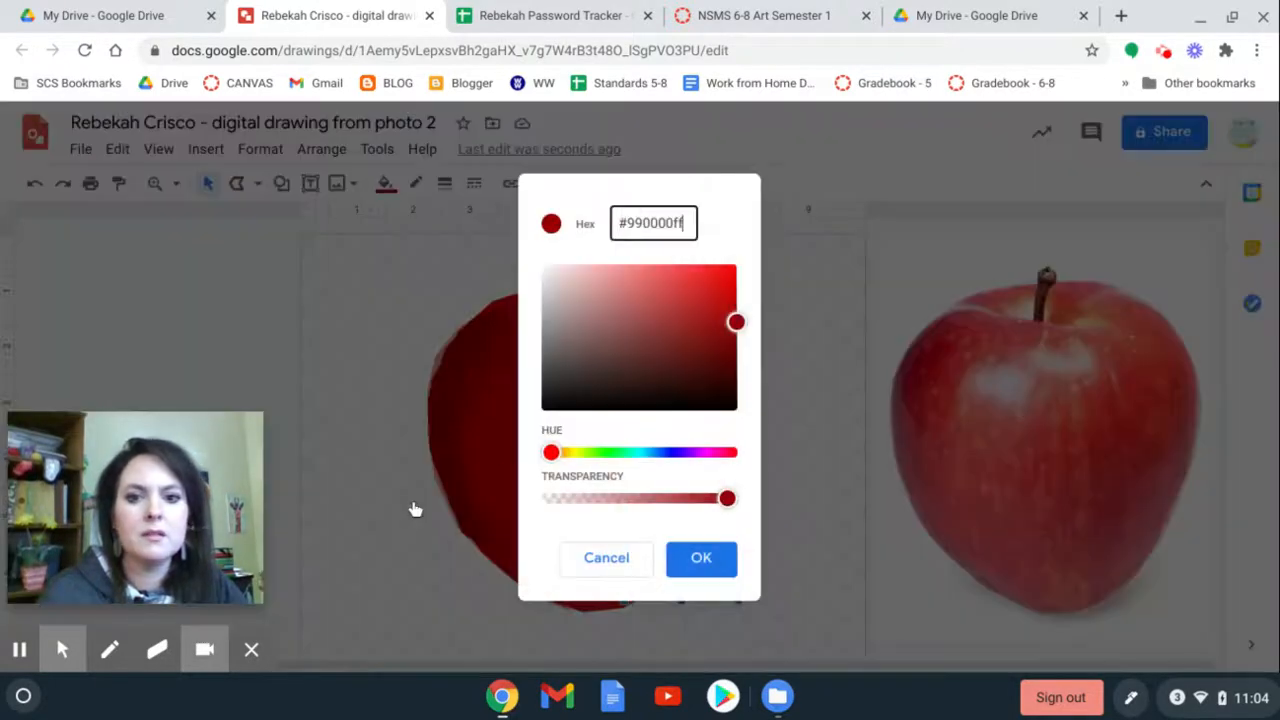
pyautogui.click(604, 500)
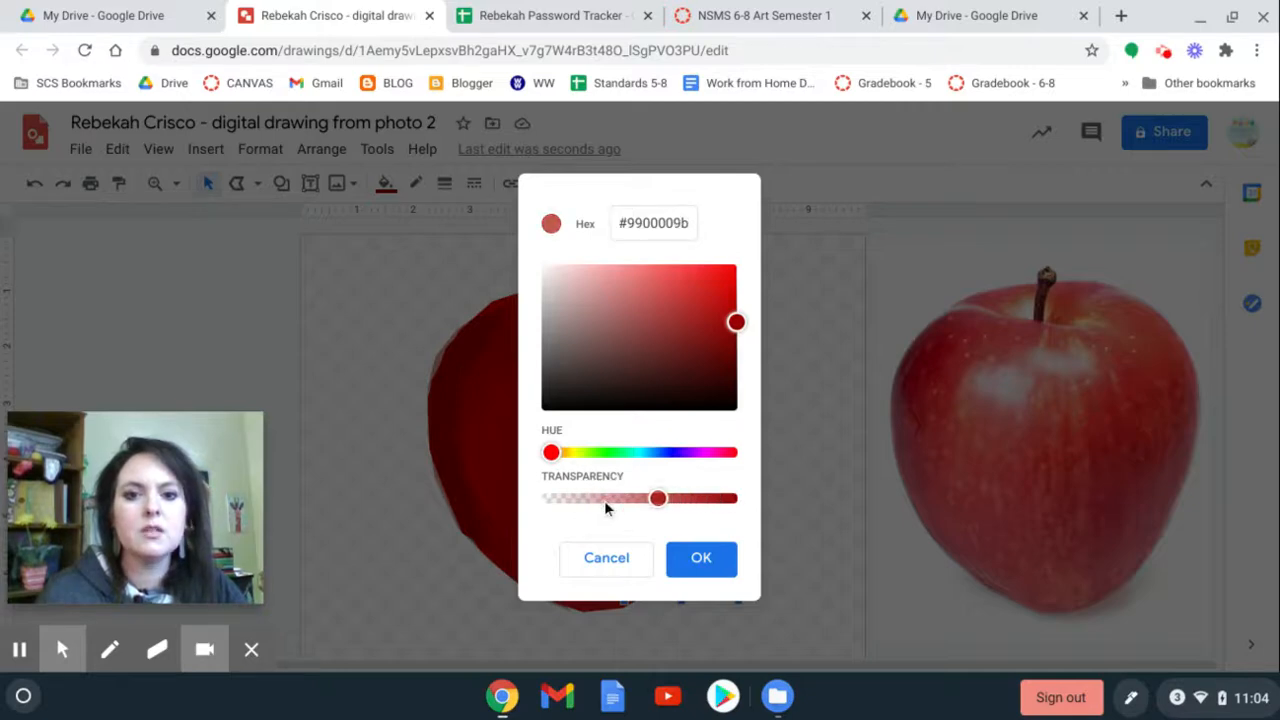
pyautogui.click(700, 565)
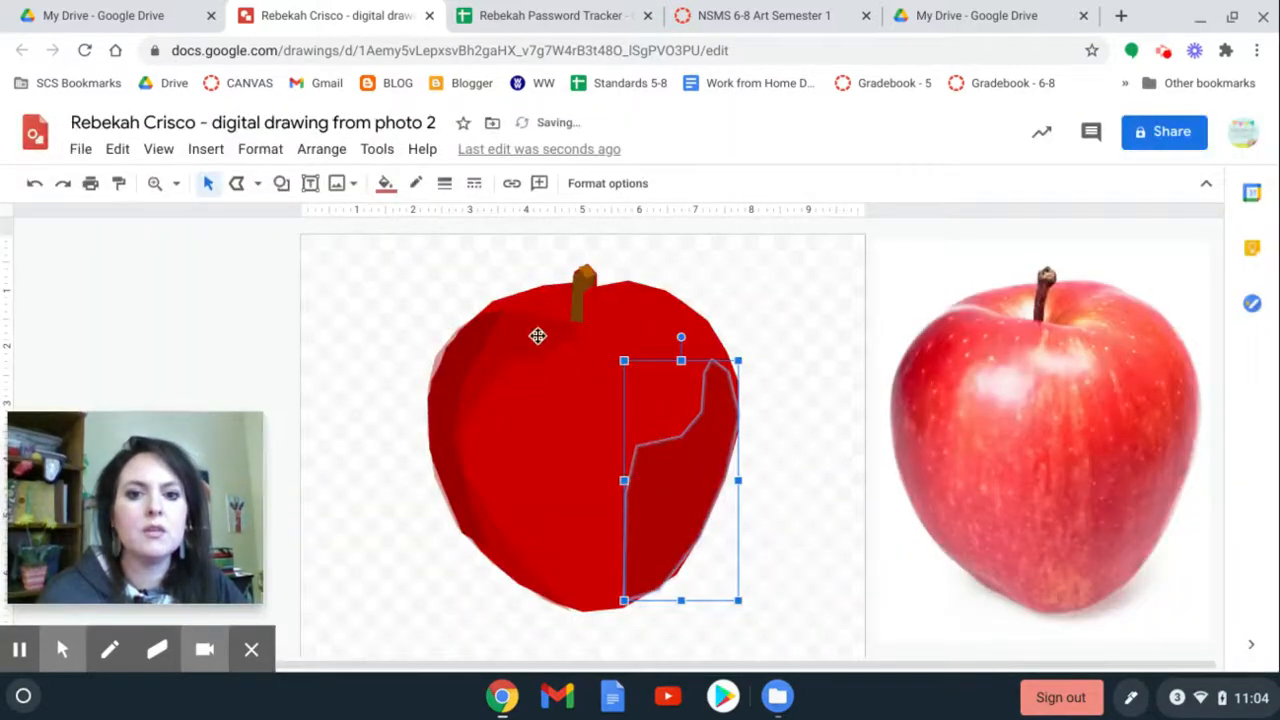
pyautogui.click(780, 396)
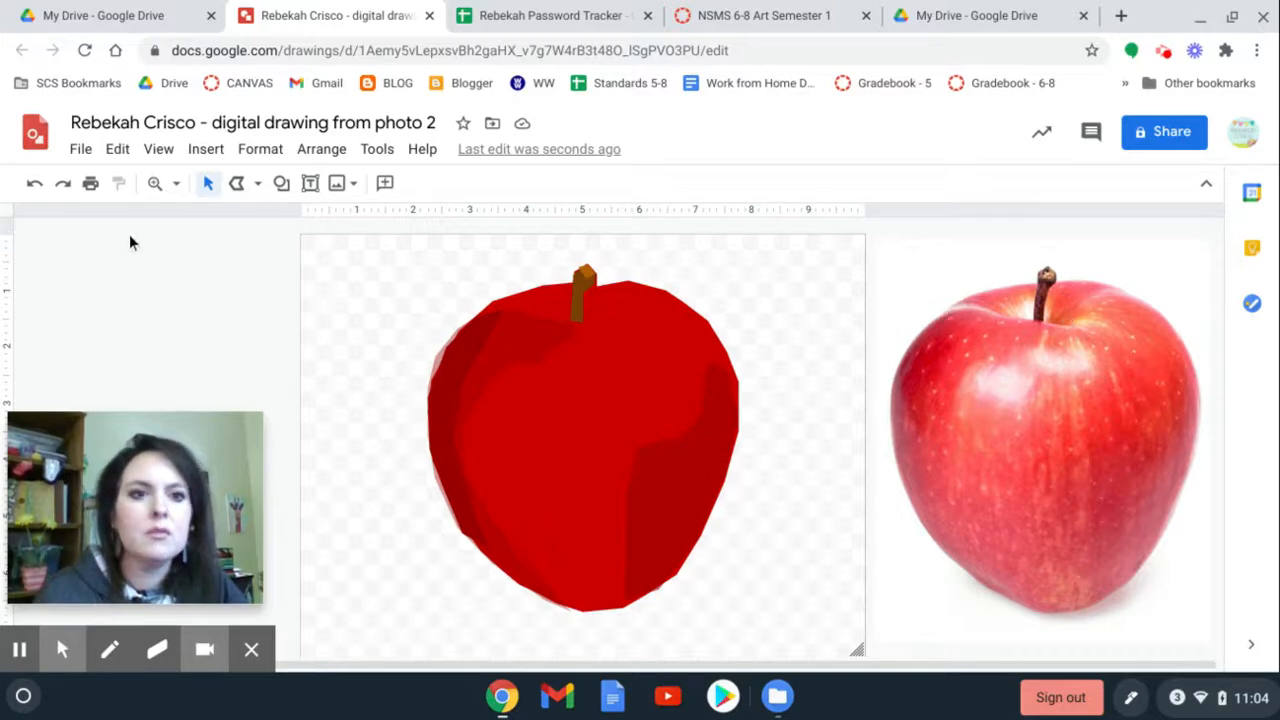
# Trace the small shadow beside the stem in the photo as a closed Polyline shape in the same borderless, semi-transparent dark red.
pyautogui.click(236, 183)
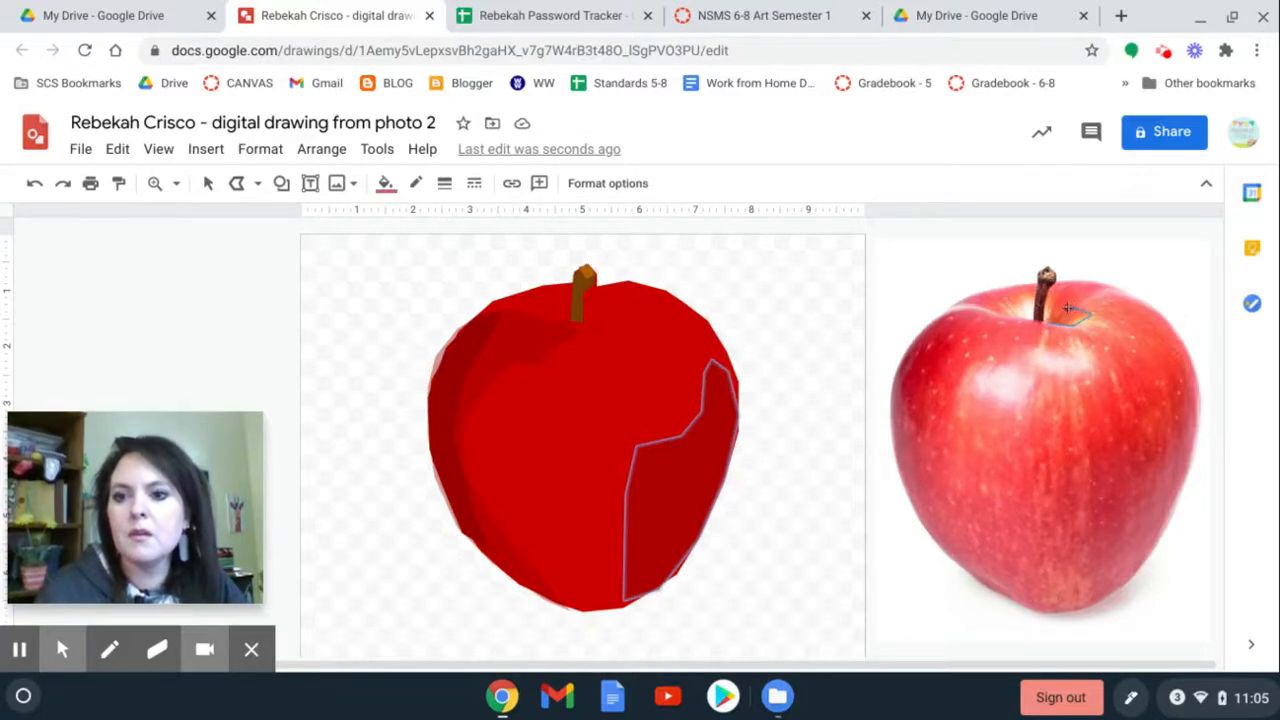
pyautogui.click(1052, 316)
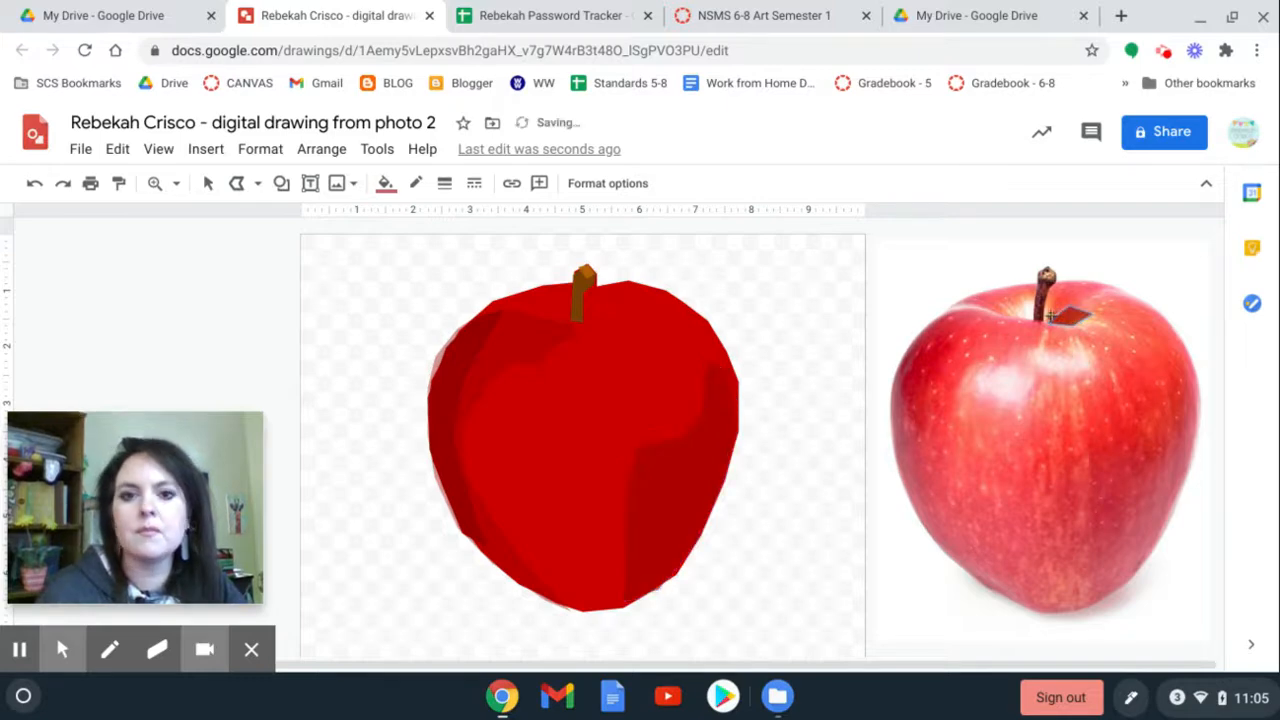
pyautogui.click(418, 185)
pyautogui.click(386, 184)
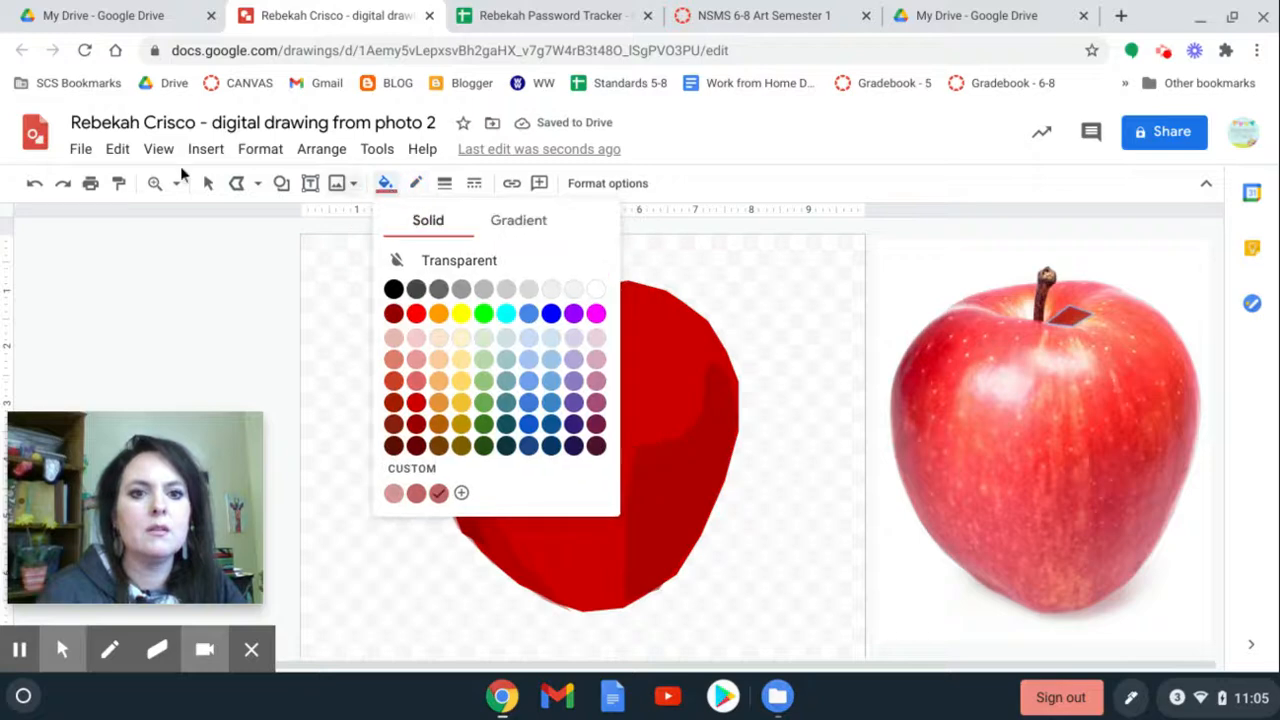
# Move the small stem shadow onto the canvas apple just right of its stem and deselect it.
pyautogui.click(209, 186)
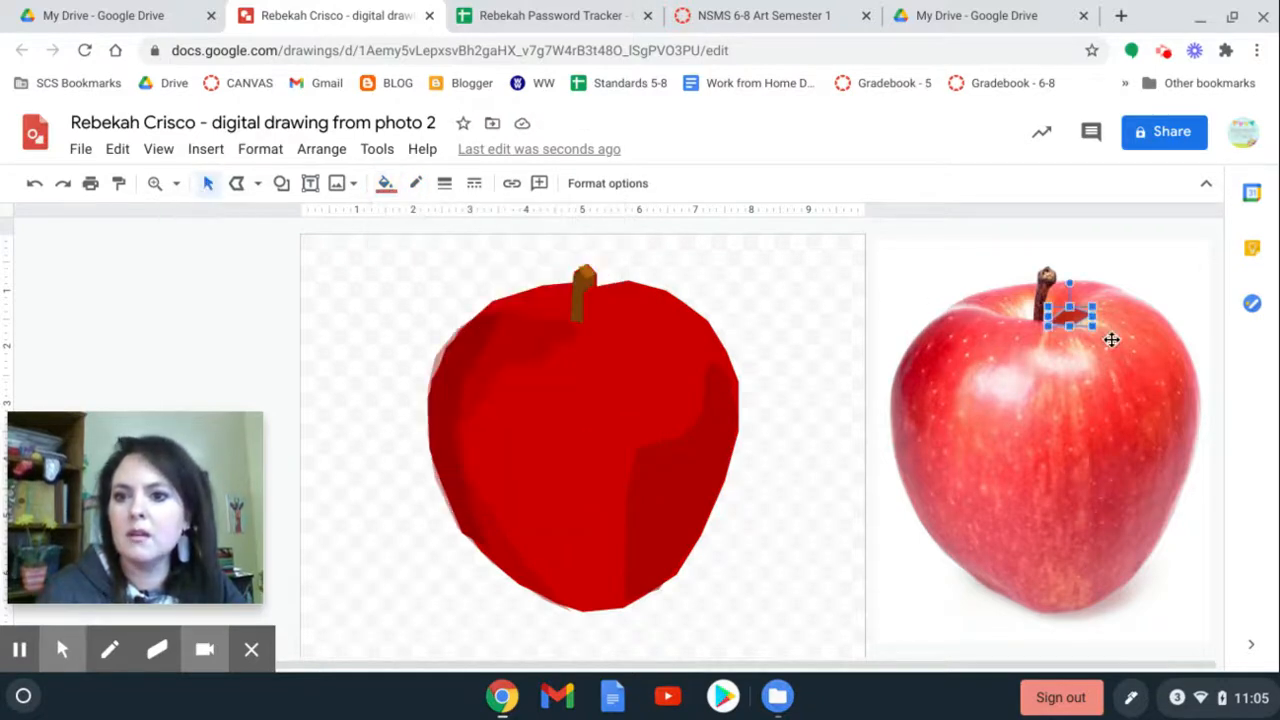
pyautogui.click(1076, 316)
pyautogui.moveTo(1076, 316); pyautogui.dragTo(611, 309)
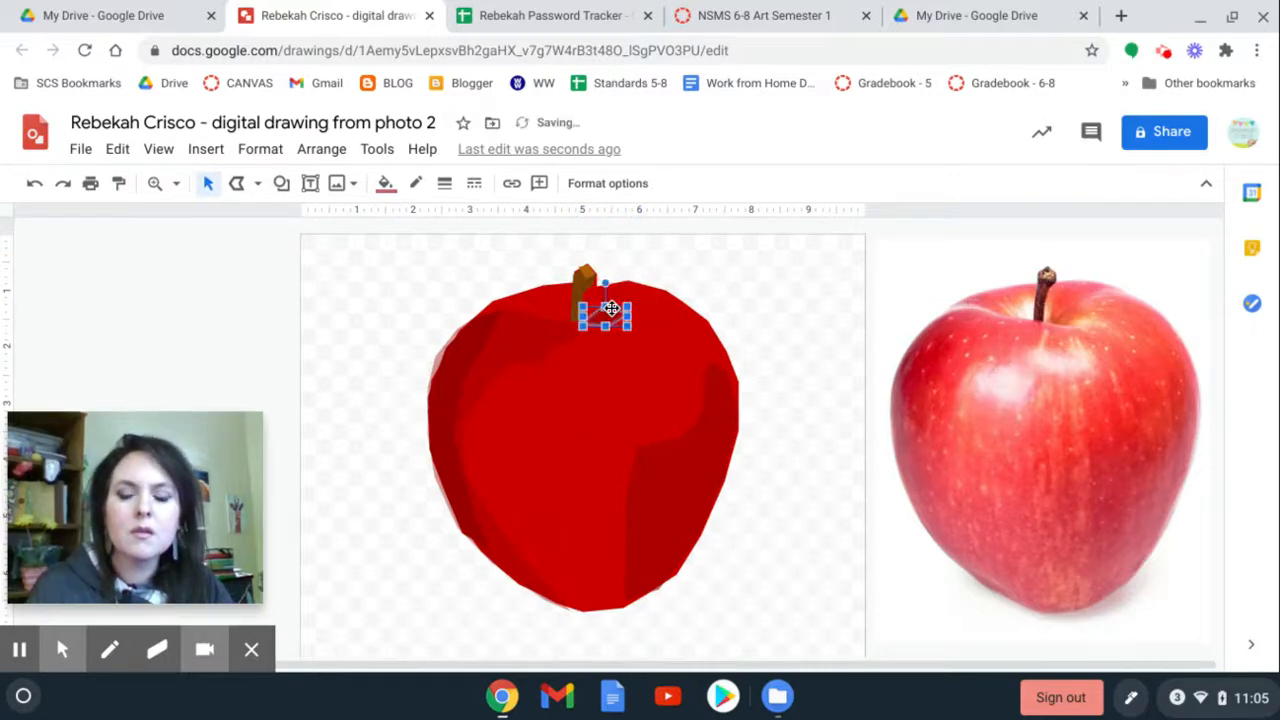
pyautogui.click(786, 346)
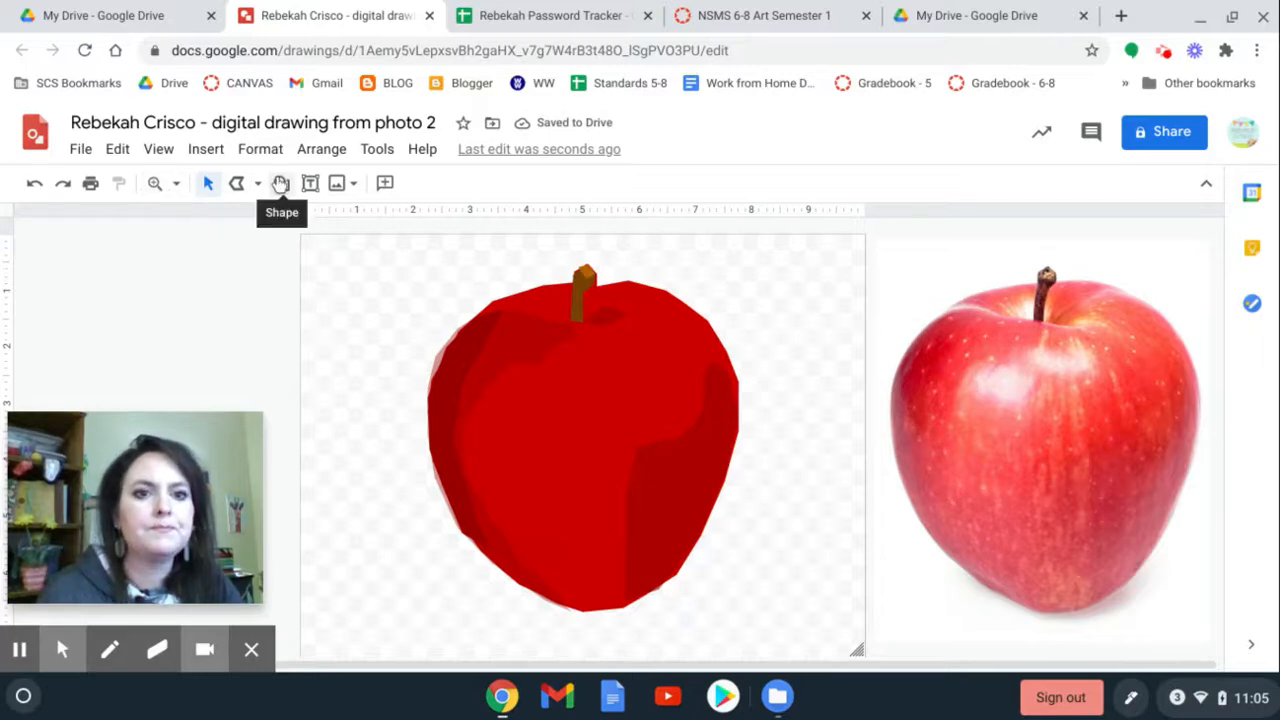
# Trace the bright highlight on the upper left of the apple in the photo as a closed Polyline shape.
pyautogui.click(237, 183)
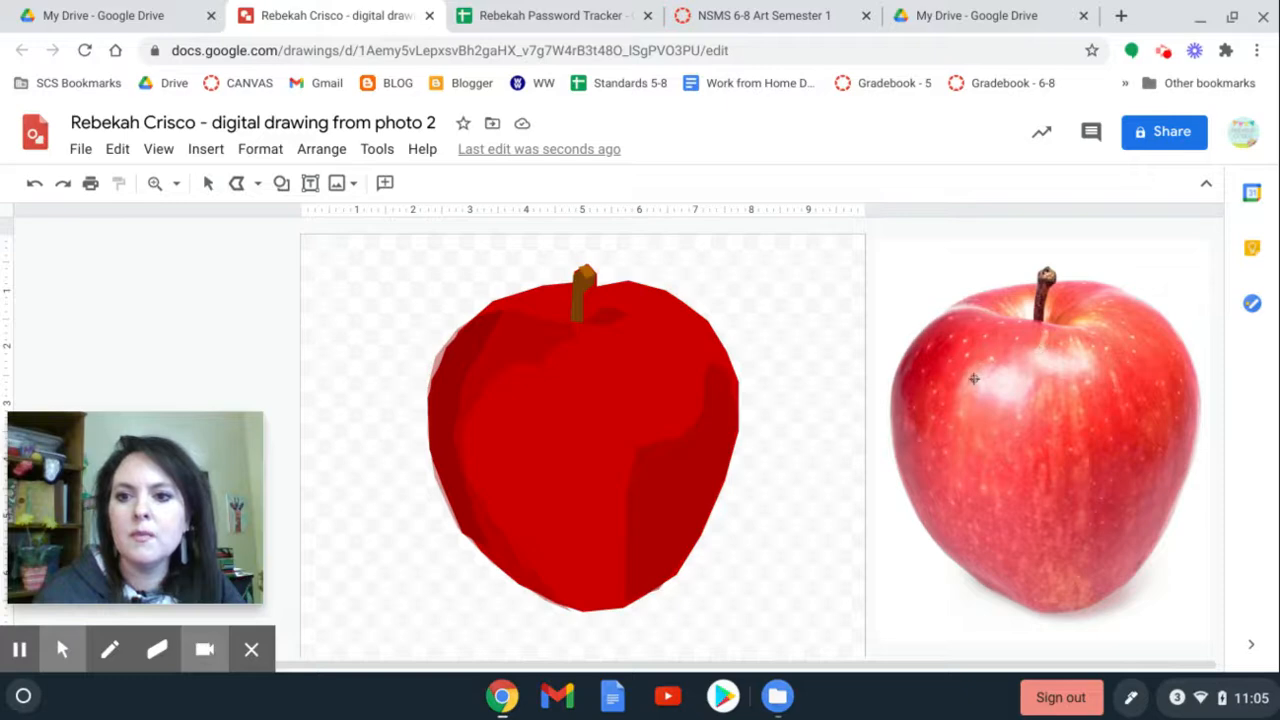
pyautogui.click(1001, 365)
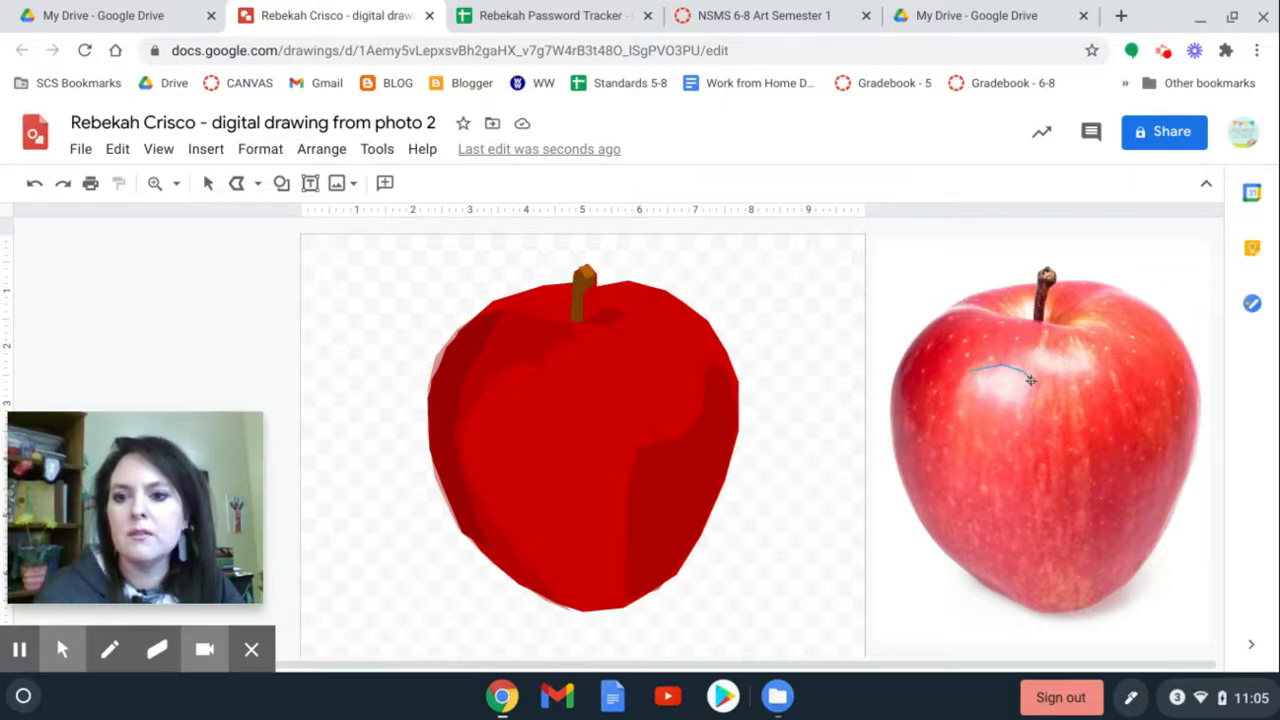
pyautogui.click(1017, 405)
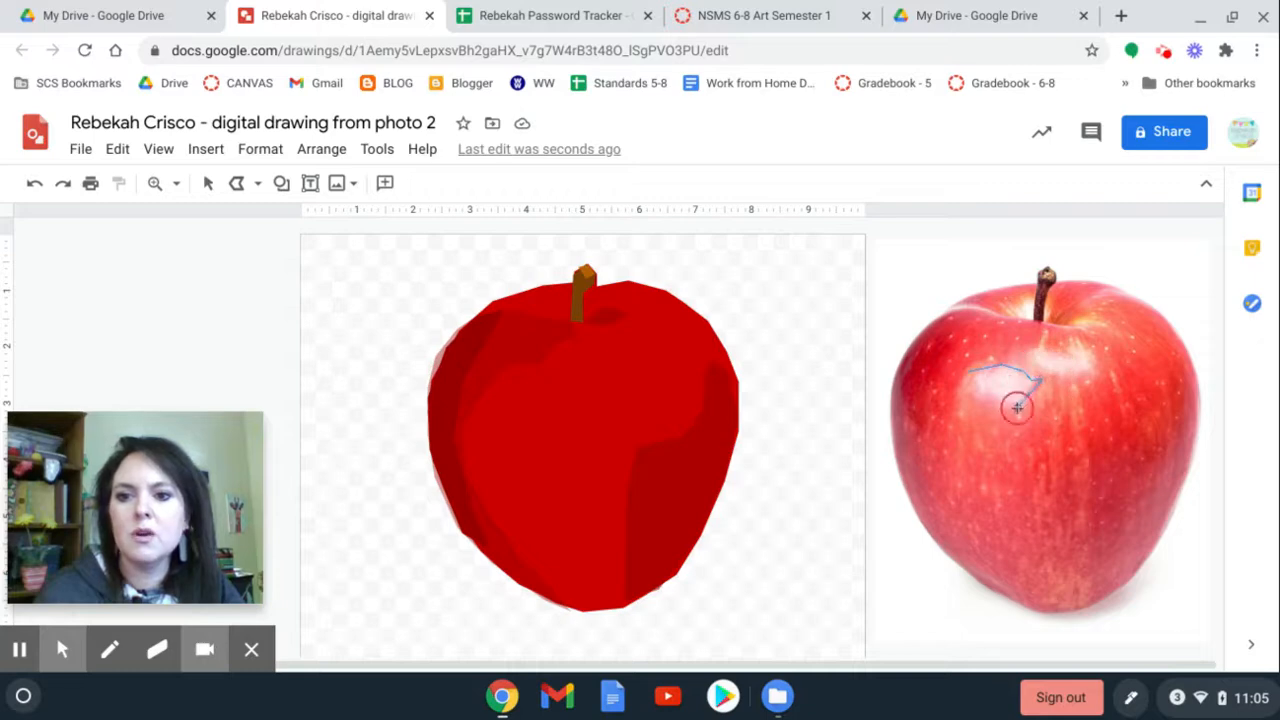
pyautogui.click(982, 395)
pyautogui.click(969, 389)
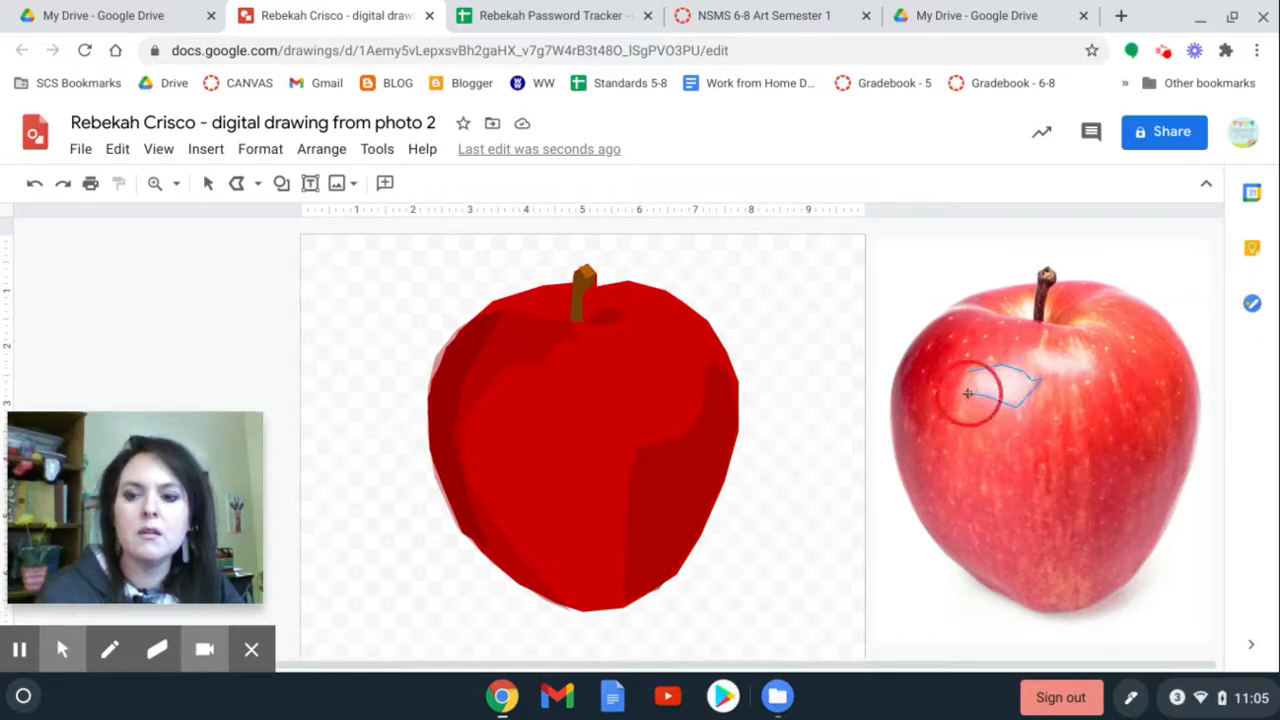
pyautogui.click(969, 370)
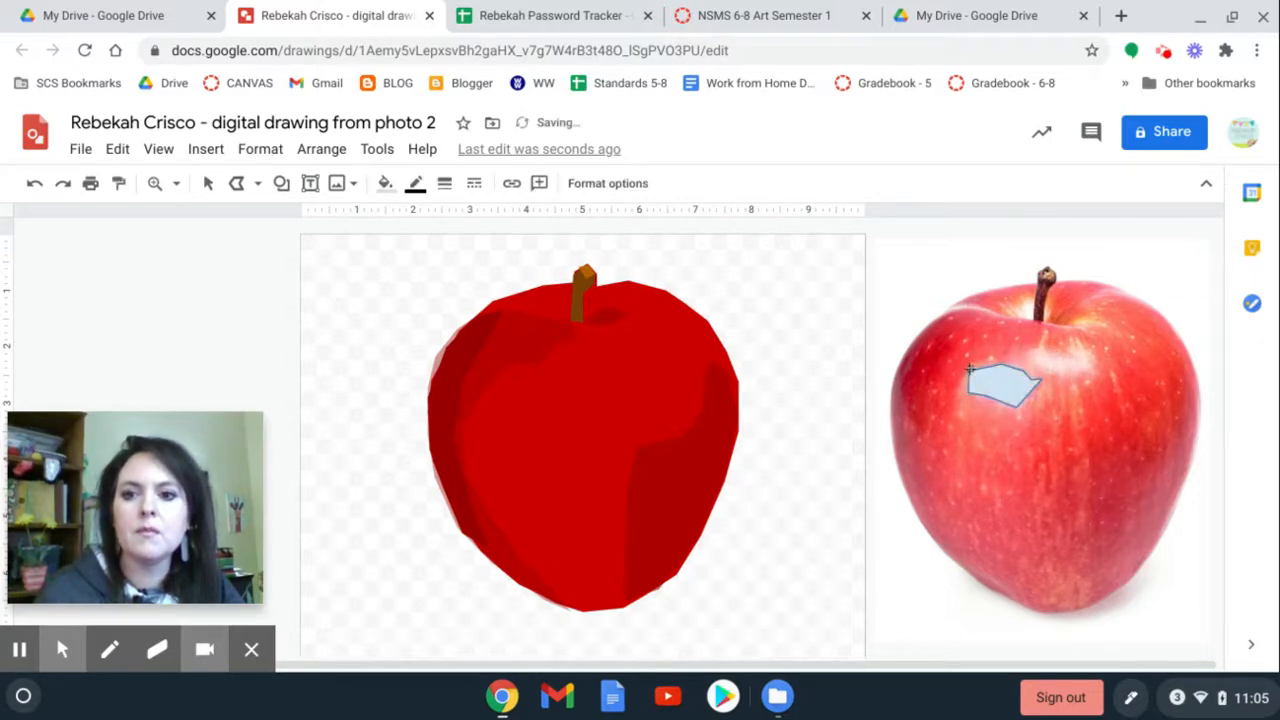
# Try a medium light red and a lighter pinkish red as the highlight shape's fill.
pyautogui.click(384, 184)
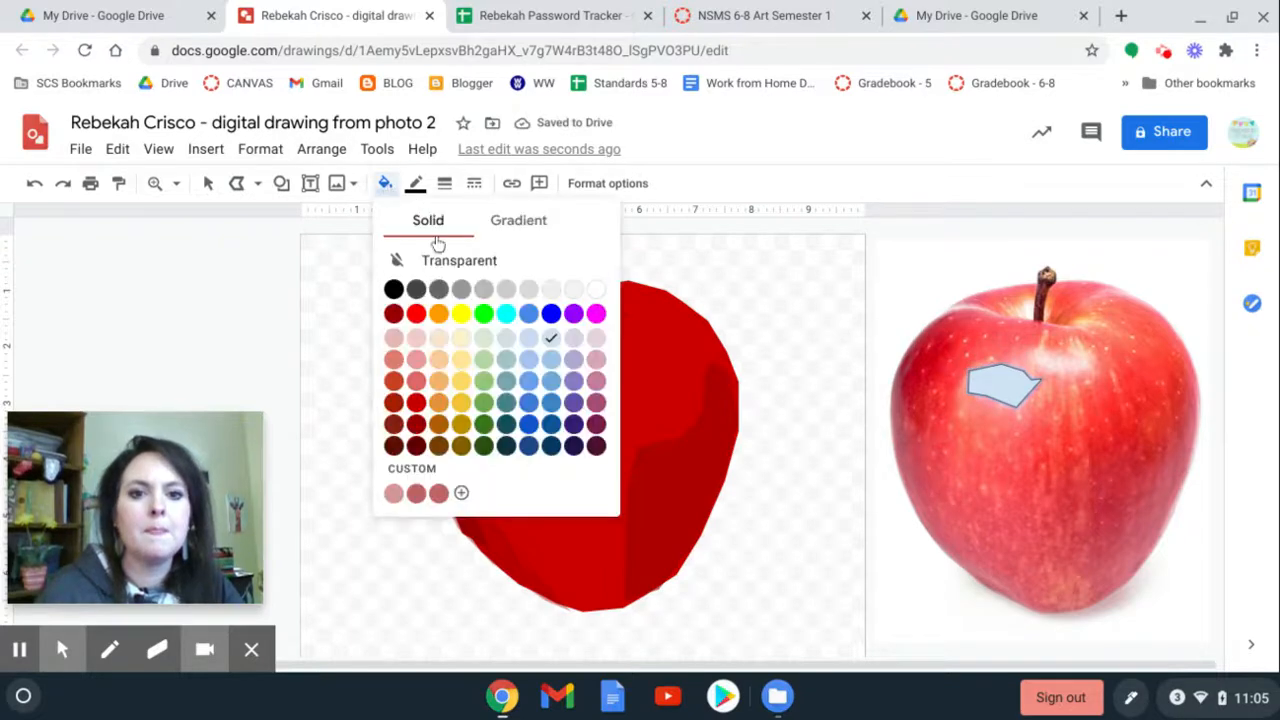
pyautogui.click(418, 382)
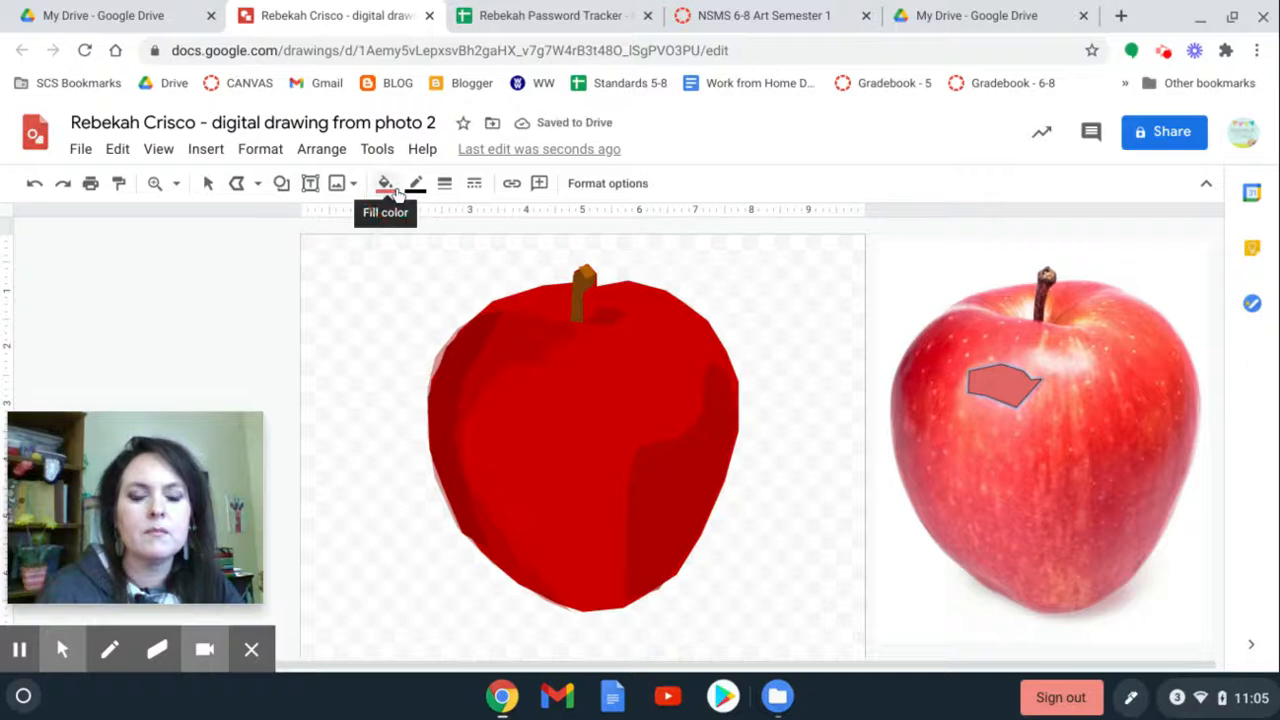
pyautogui.click(385, 184)
pyautogui.click(417, 360)
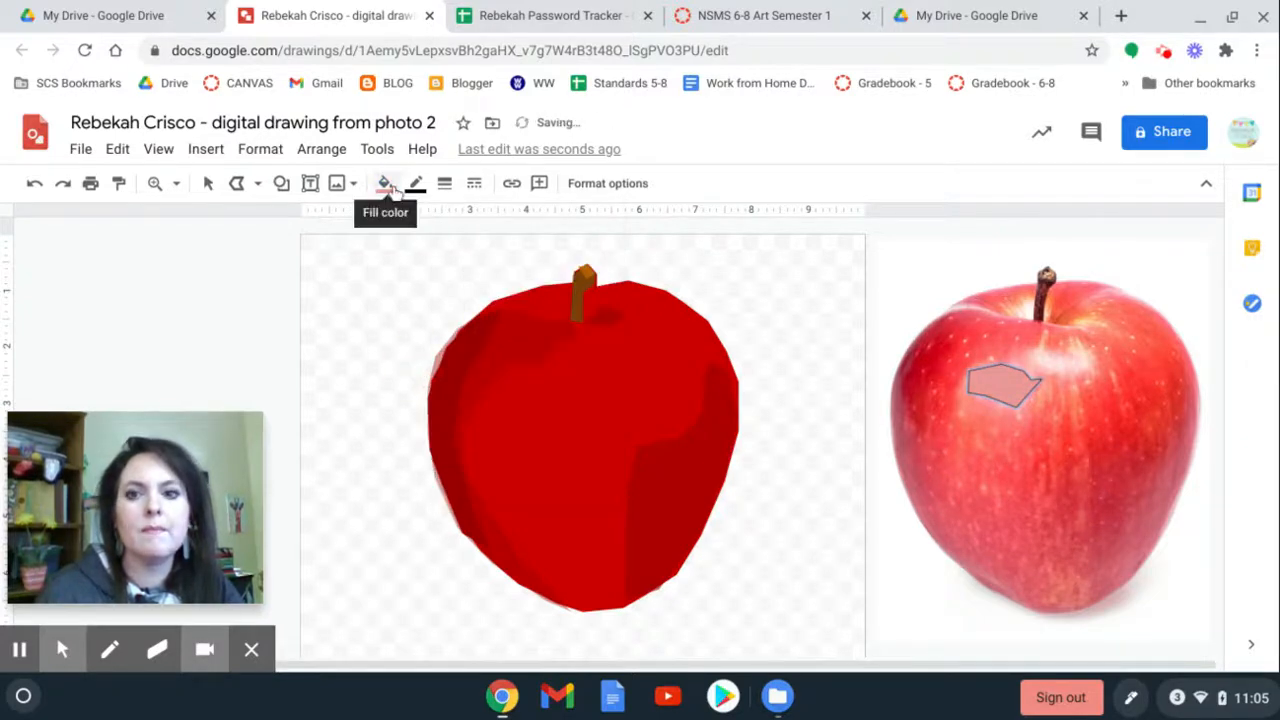
# Give the highlight shape a pale pink #f4cccc fill and a transparent border.
pyautogui.click(390, 187)
pyautogui.click(415, 340)
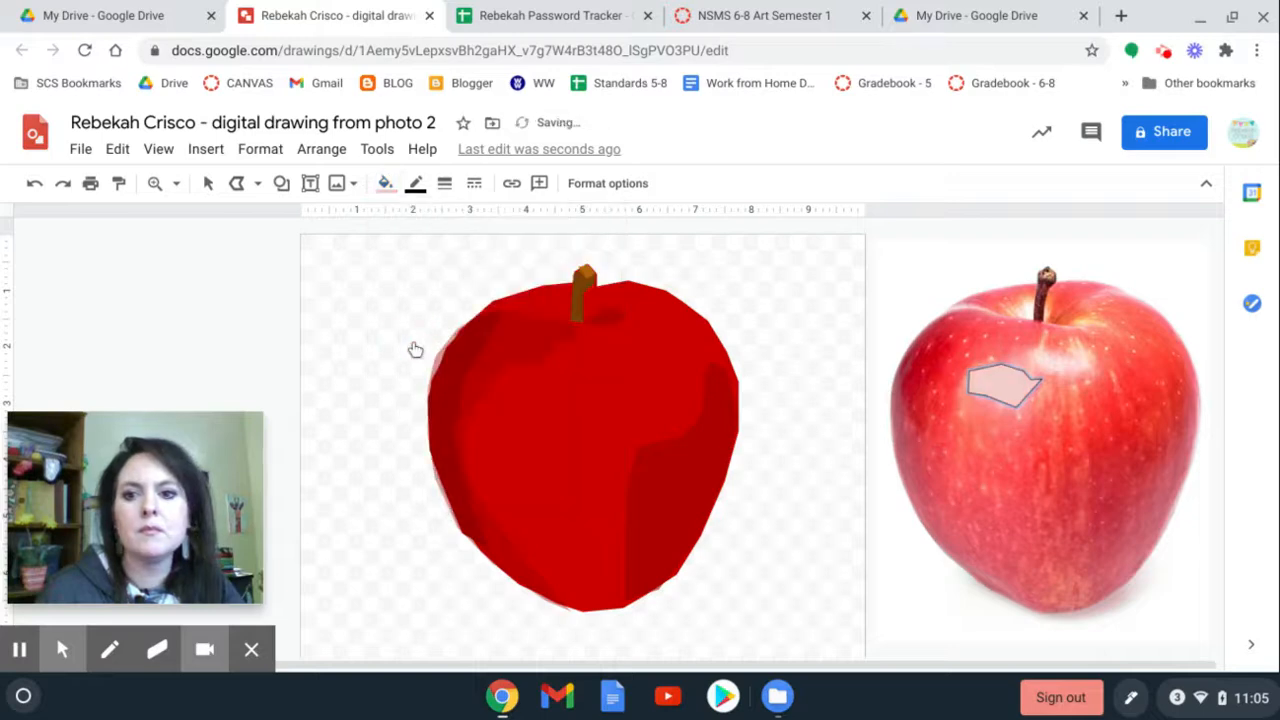
pyautogui.click(413, 186)
pyautogui.click(425, 223)
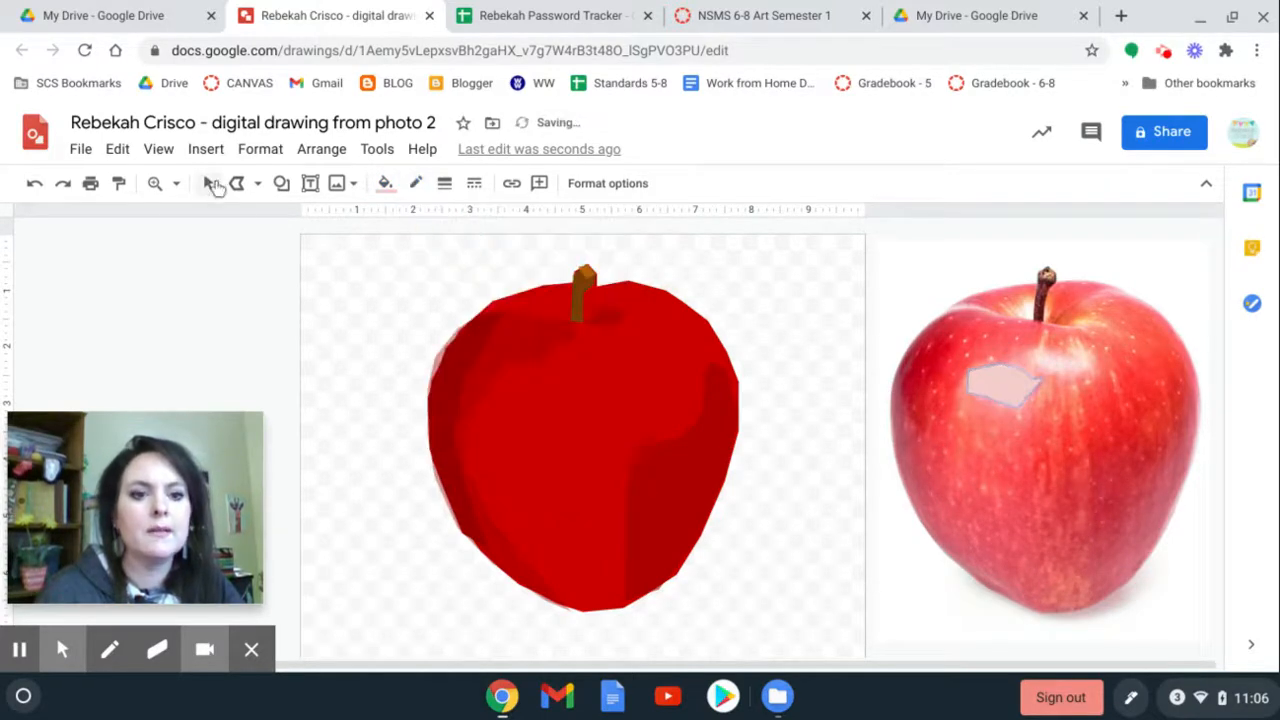
# Move the pale pink highlight onto the upper left of the red apple on the canvas and deselect it.
pyautogui.click(207, 183)
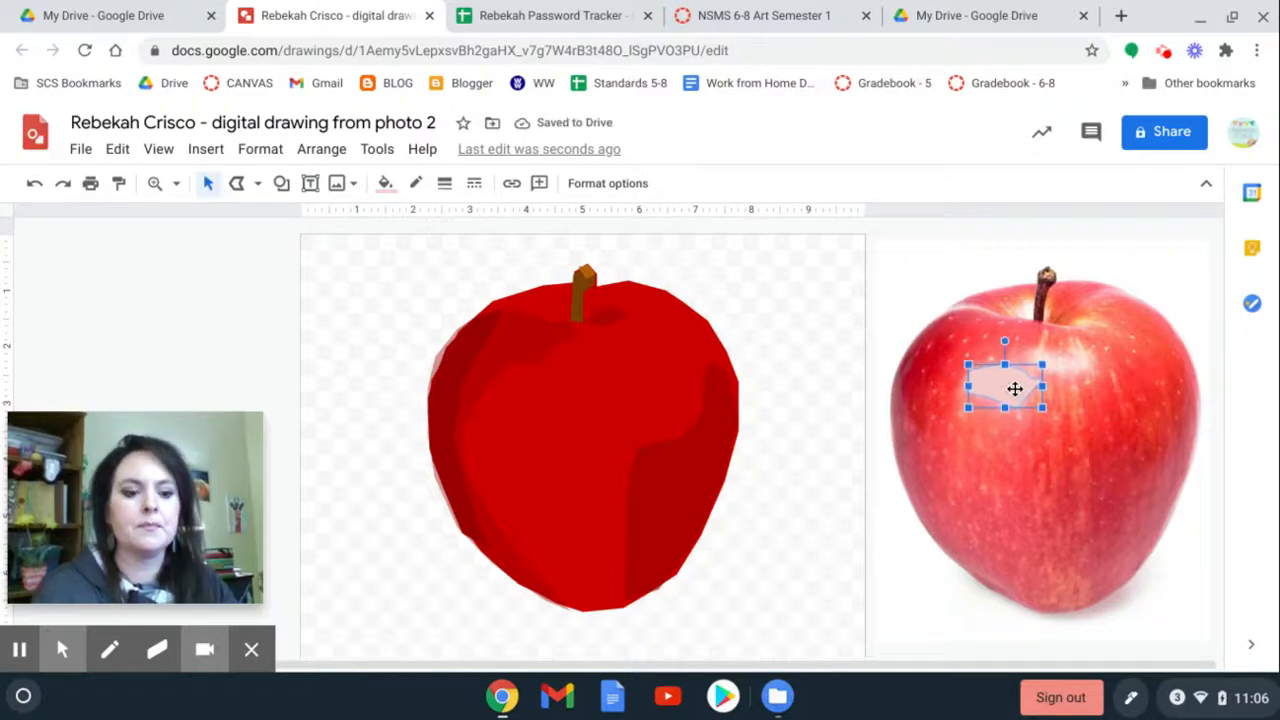
pyautogui.moveTo(1015, 388); pyautogui.dragTo(557, 357)
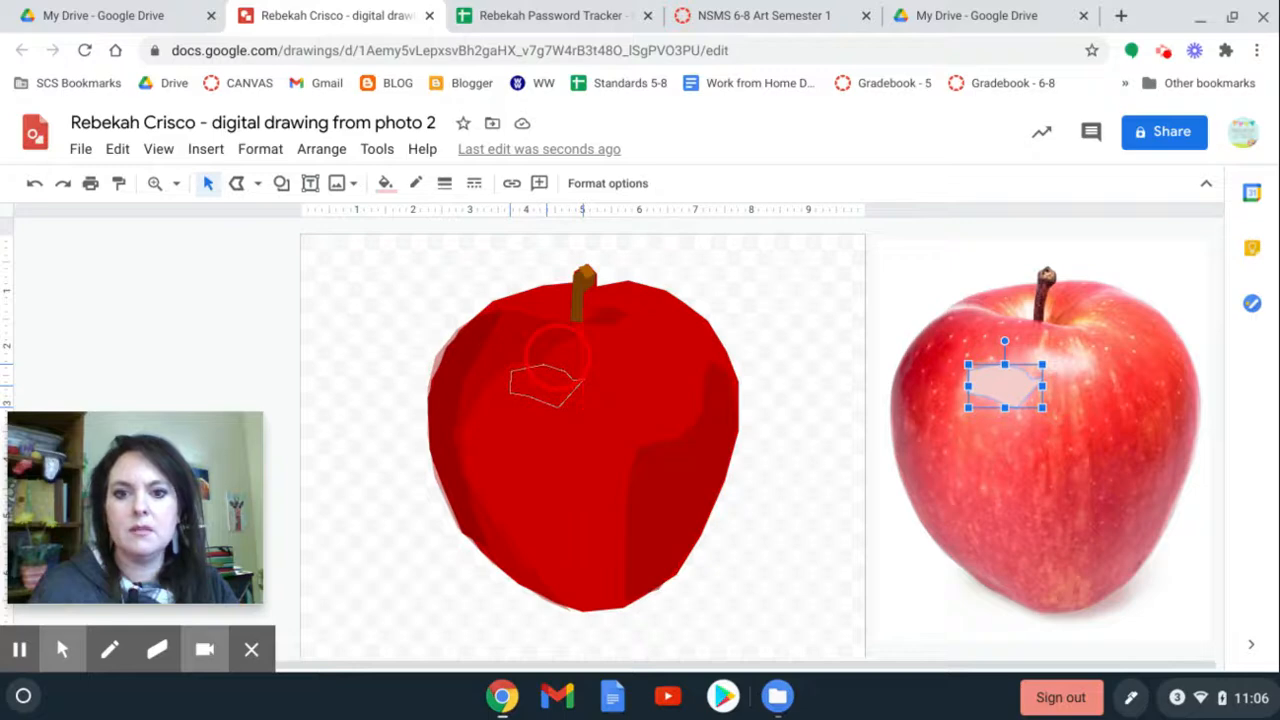
pyautogui.moveTo(557, 352); pyautogui.dragTo(557, 352)
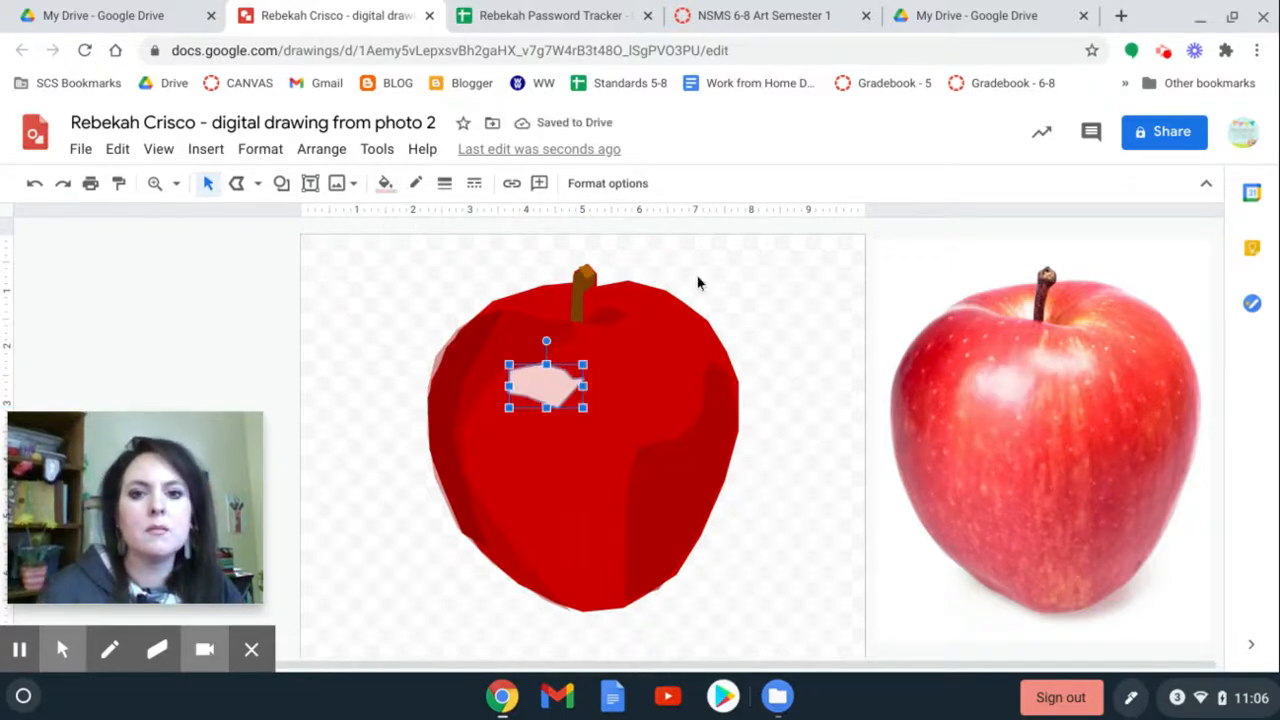
pyautogui.click(748, 298)
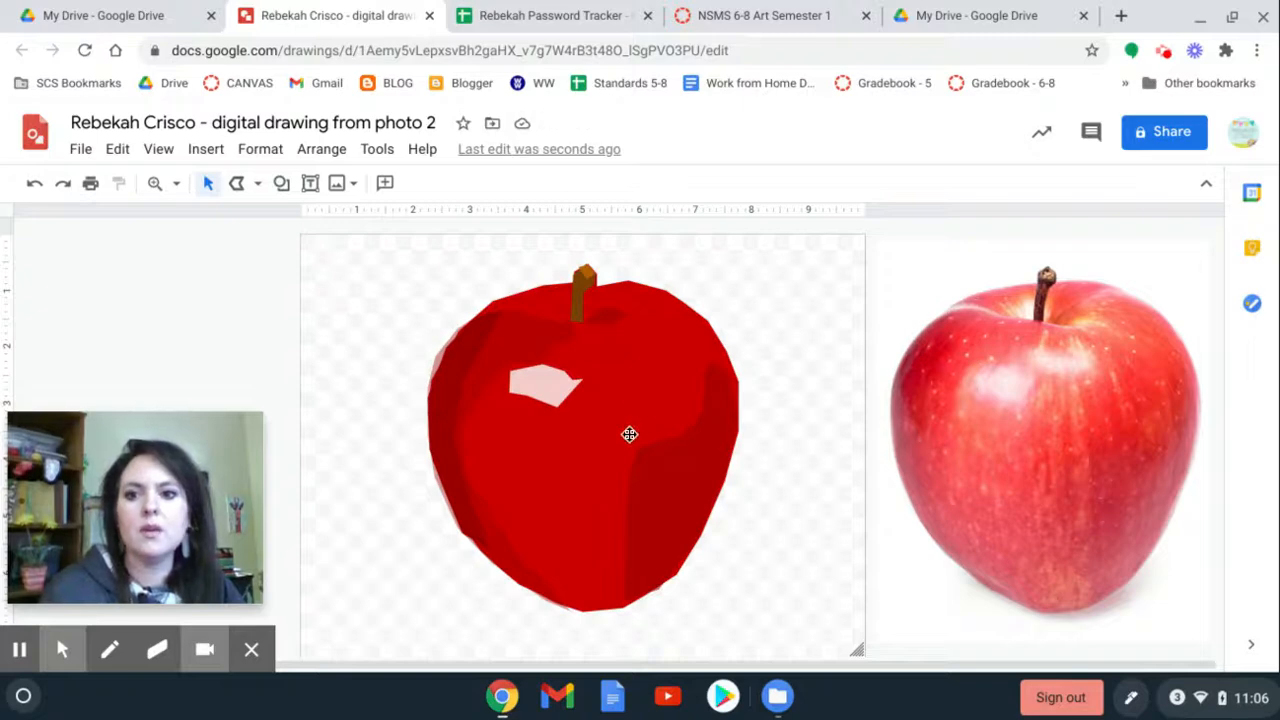
# Make the highlight's #f4cccc fill semi-transparent with a custom colour and deselect the shape.
pyautogui.click(551, 381)
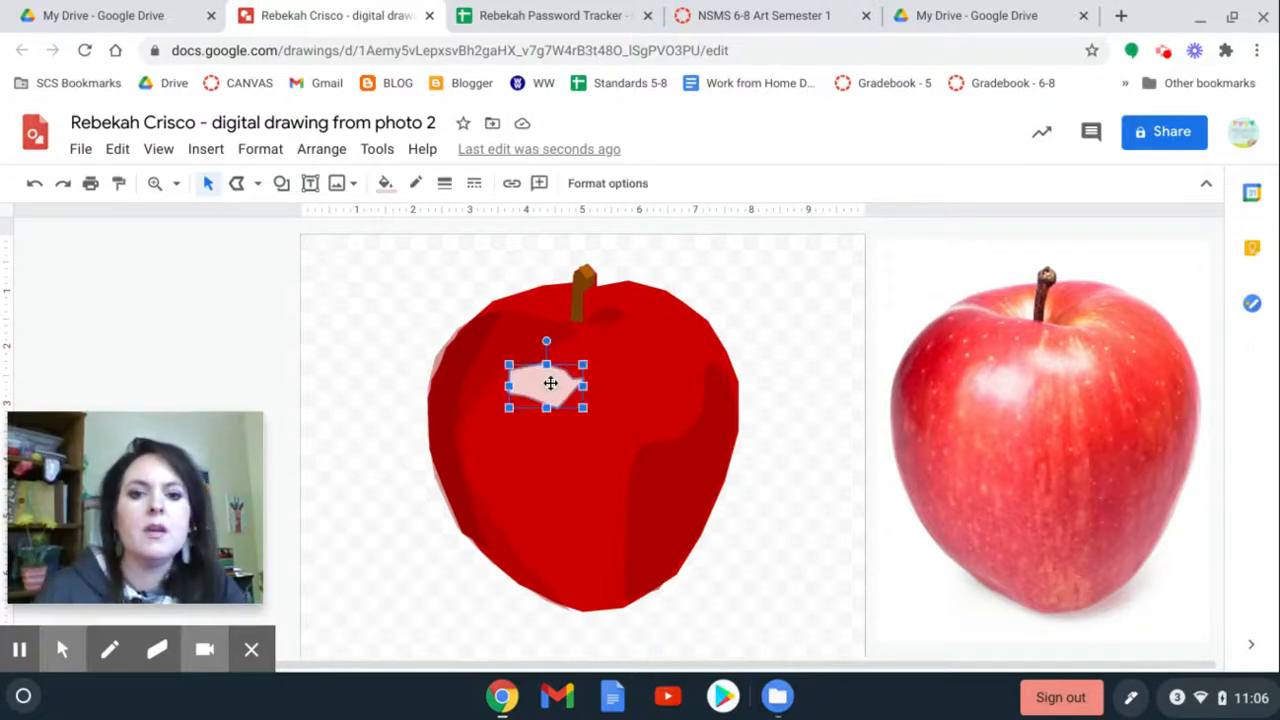
pyautogui.click(787, 300)
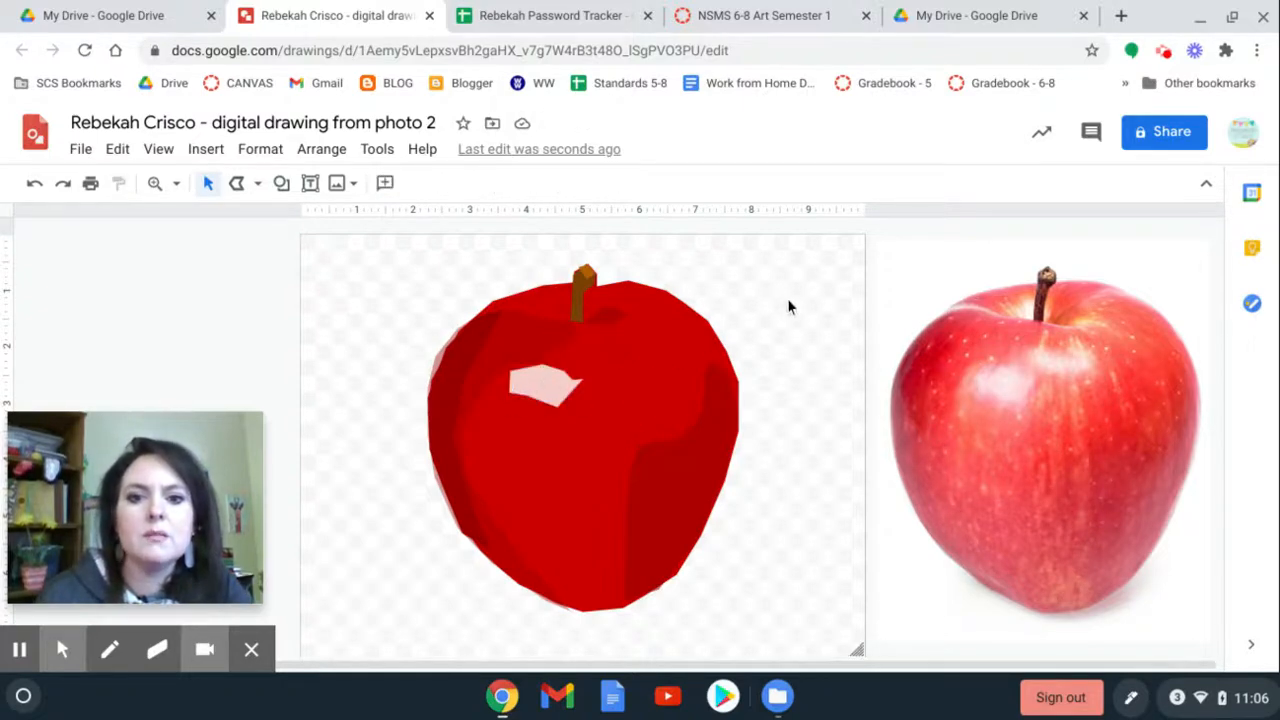
pyautogui.click(552, 380)
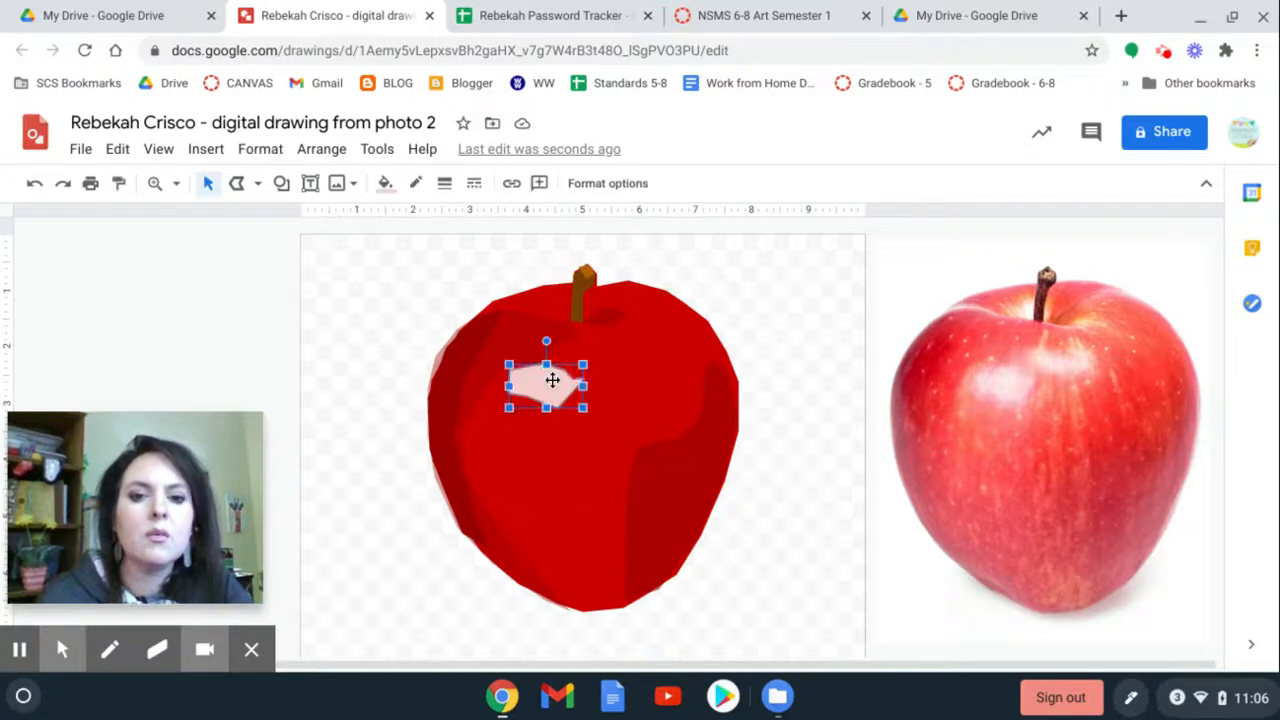
pyautogui.click(385, 183)
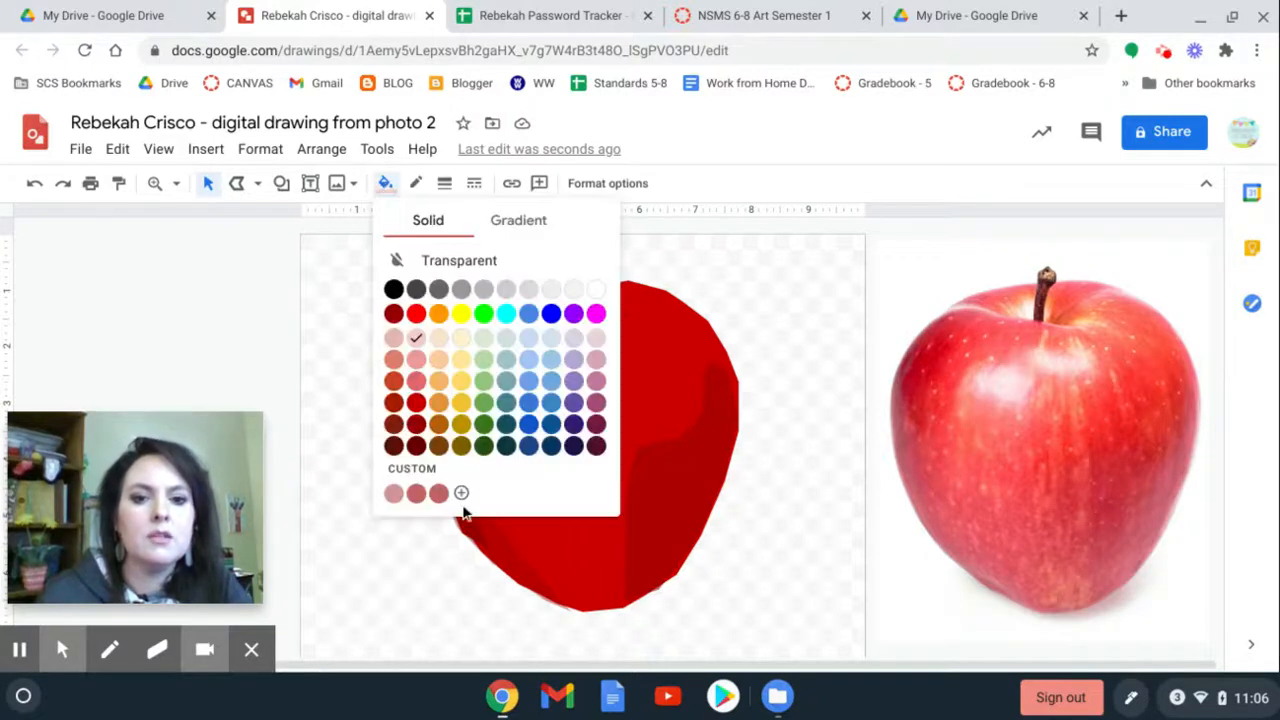
pyautogui.click(461, 493)
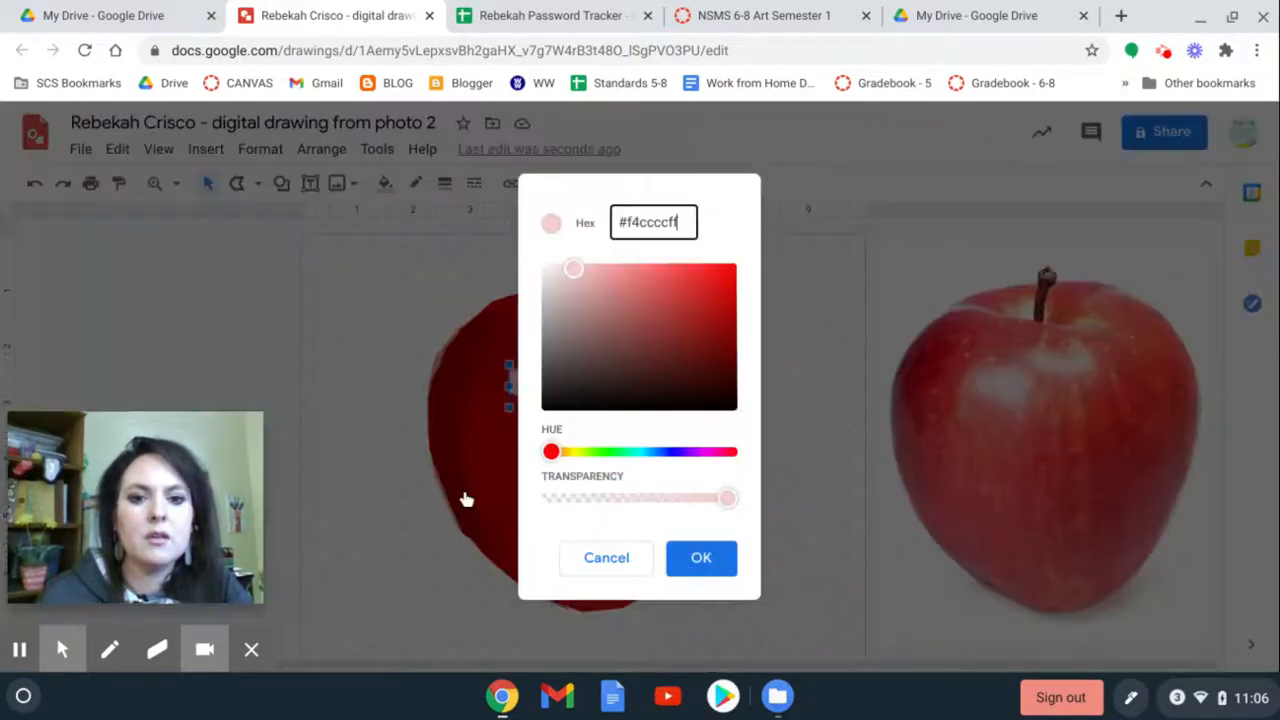
pyautogui.click(577, 498)
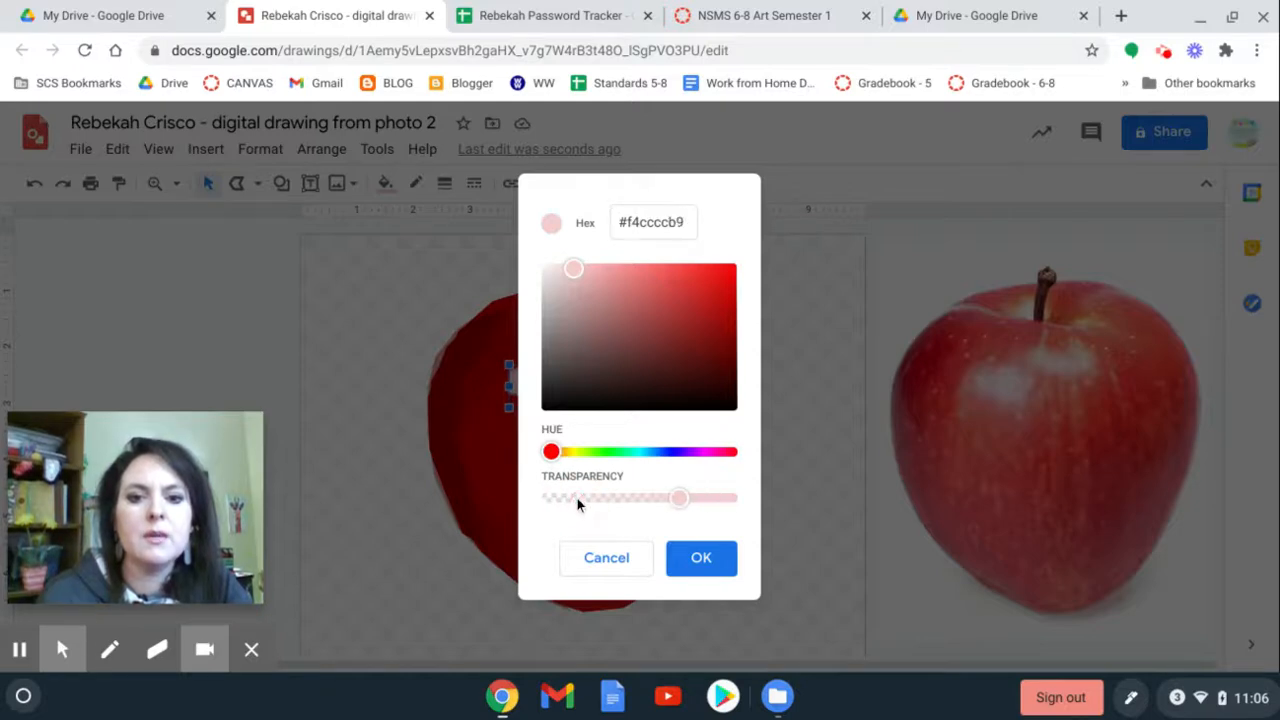
pyautogui.click(729, 563)
pyautogui.click(804, 363)
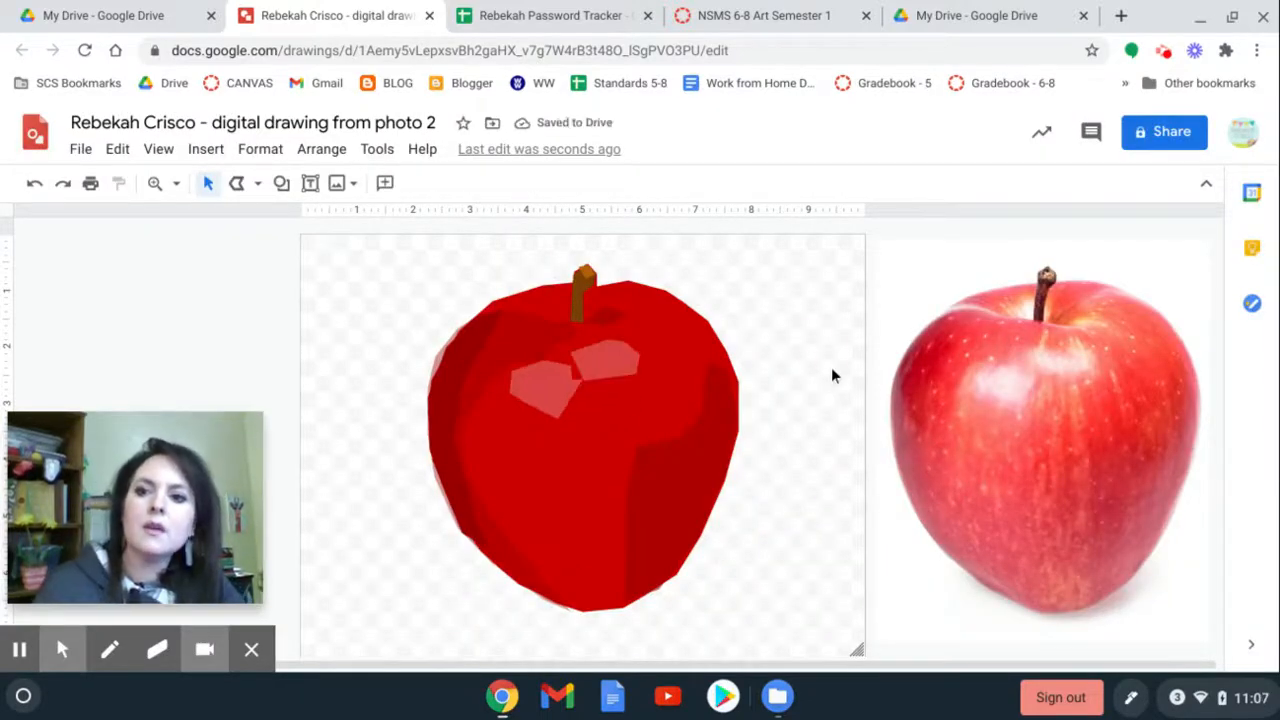
# Trace the brightest core of the upper-left highlight in the photo as a smaller closed Polyline shape.
pyautogui.click(237, 184)
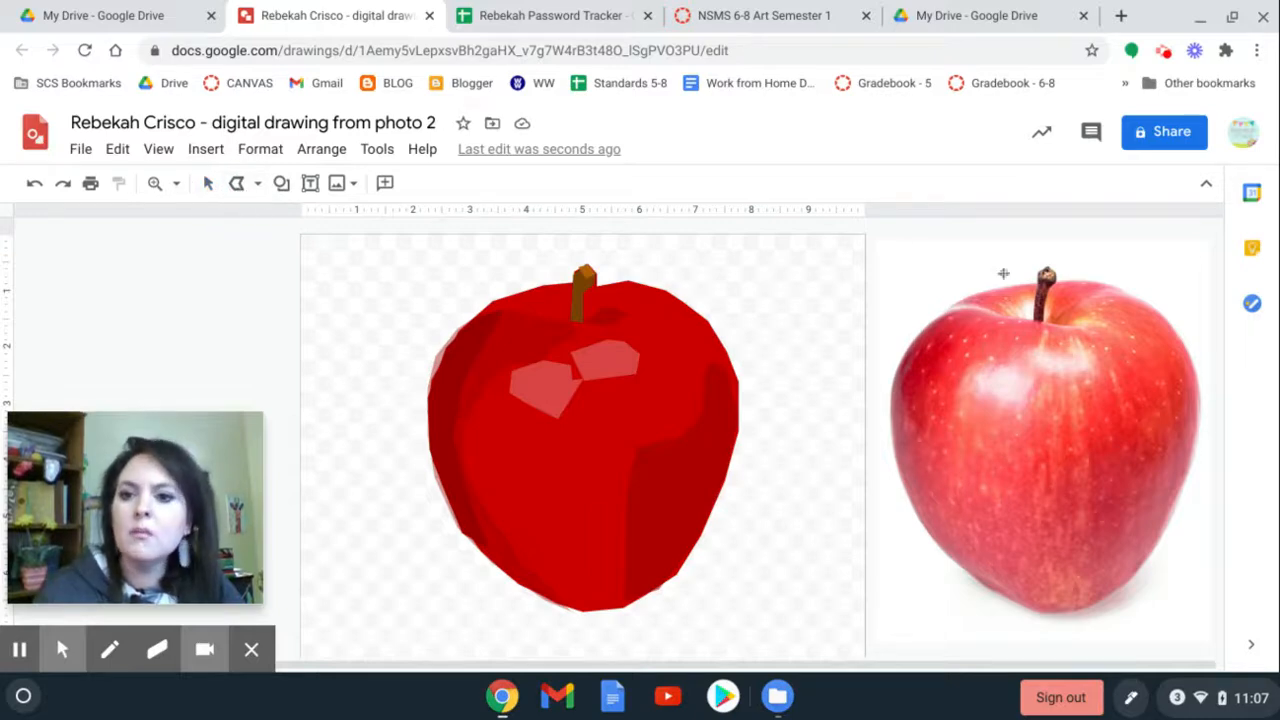
pyautogui.click(983, 392)
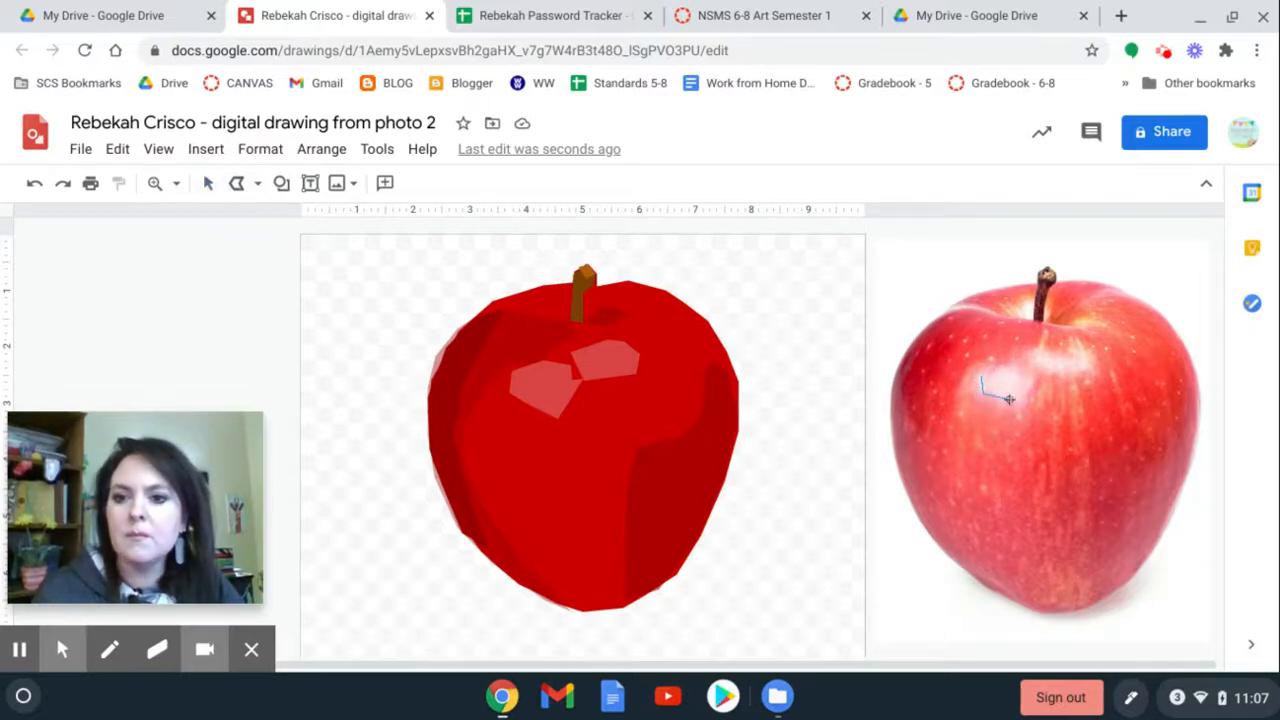
pyautogui.click(1022, 400)
pyautogui.click(1031, 380)
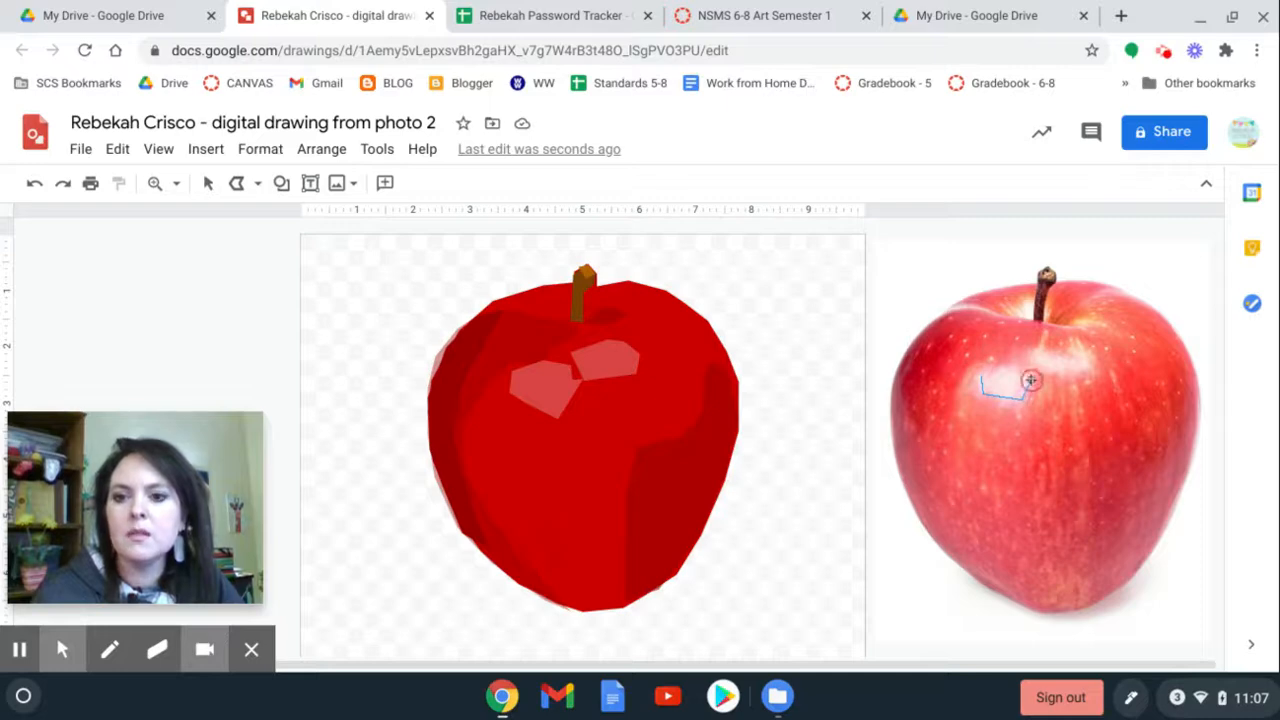
pyautogui.click(1011, 372)
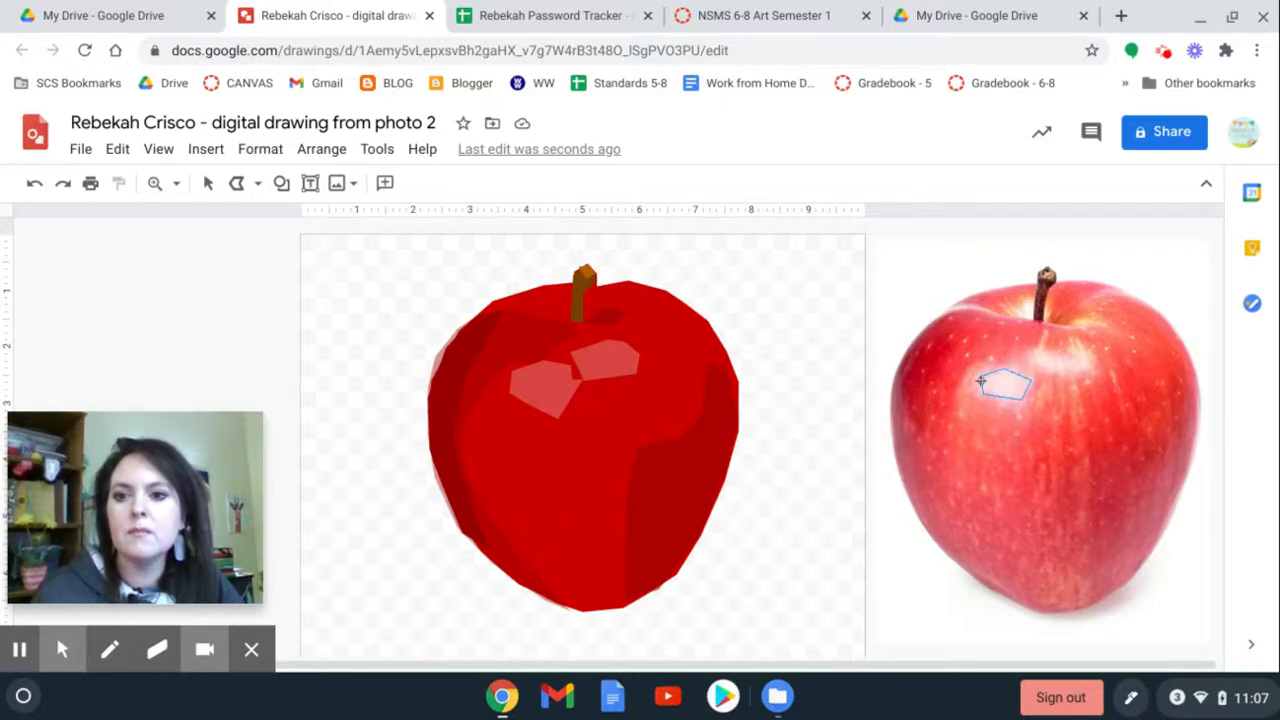
pyautogui.click(981, 380)
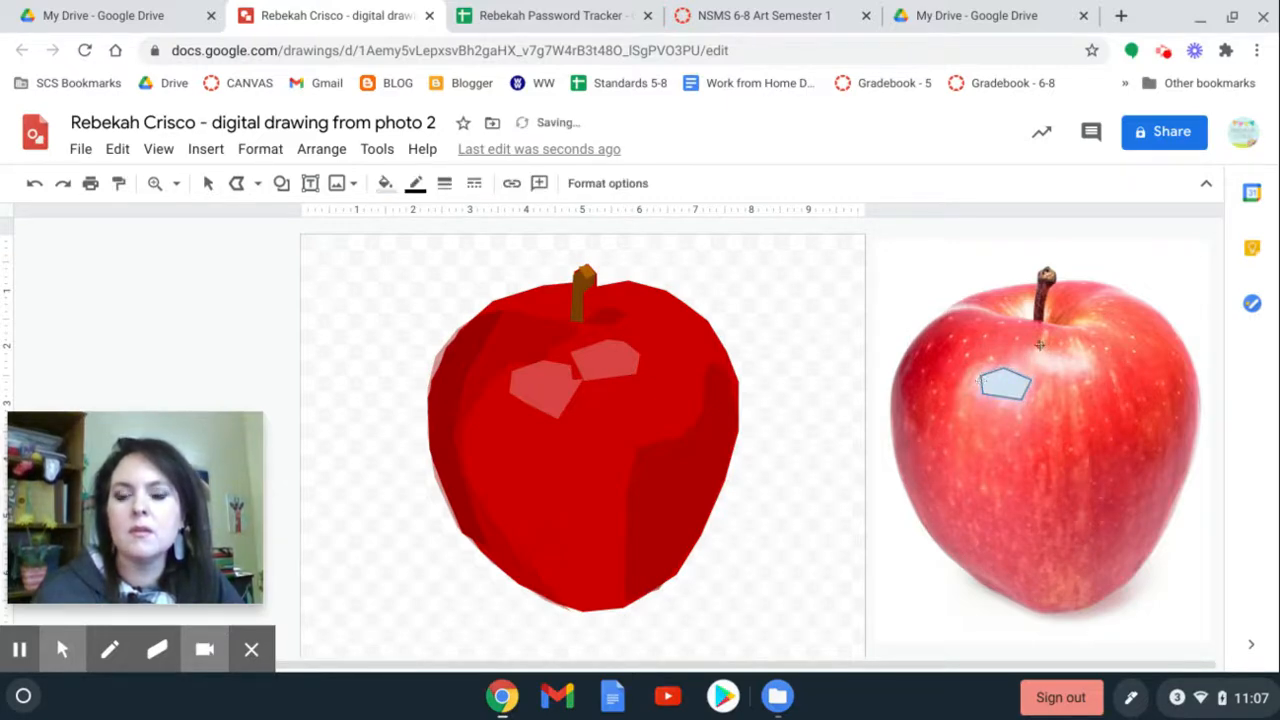
# Fill the smaller highlight shape with the pale pink swatch and activate the Select tool.
pyautogui.click(385, 185)
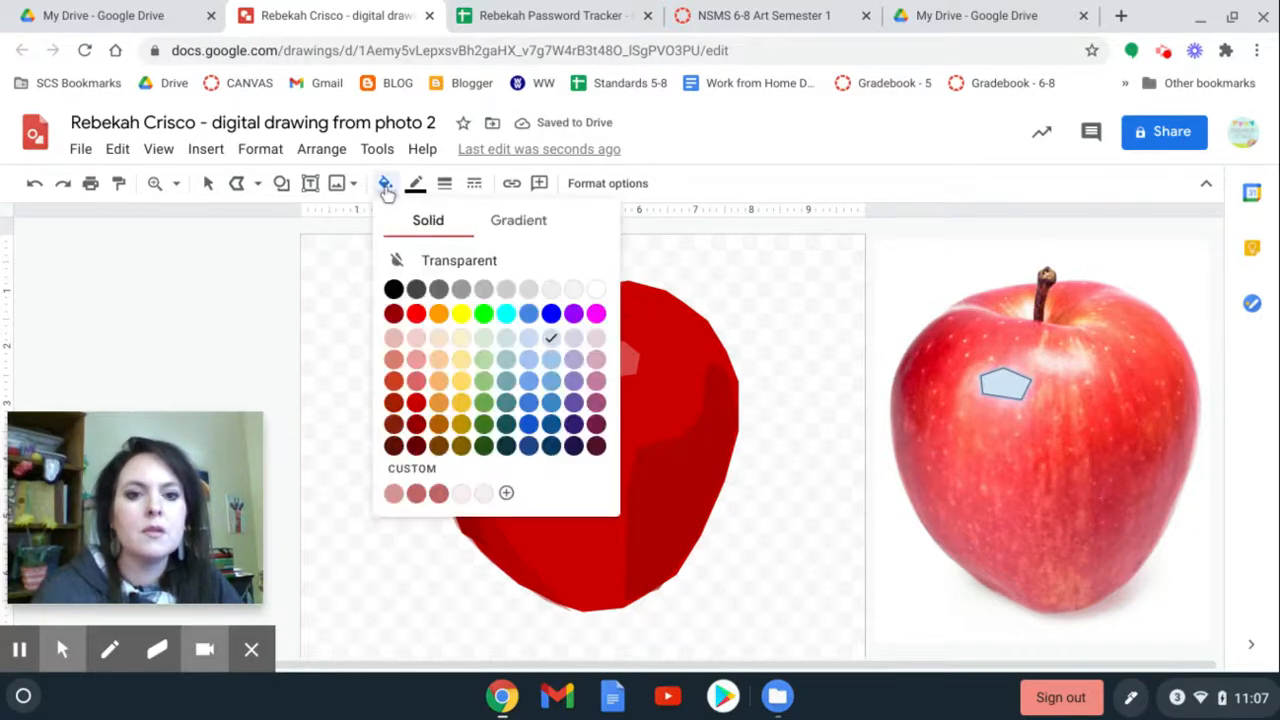
pyautogui.click(417, 341)
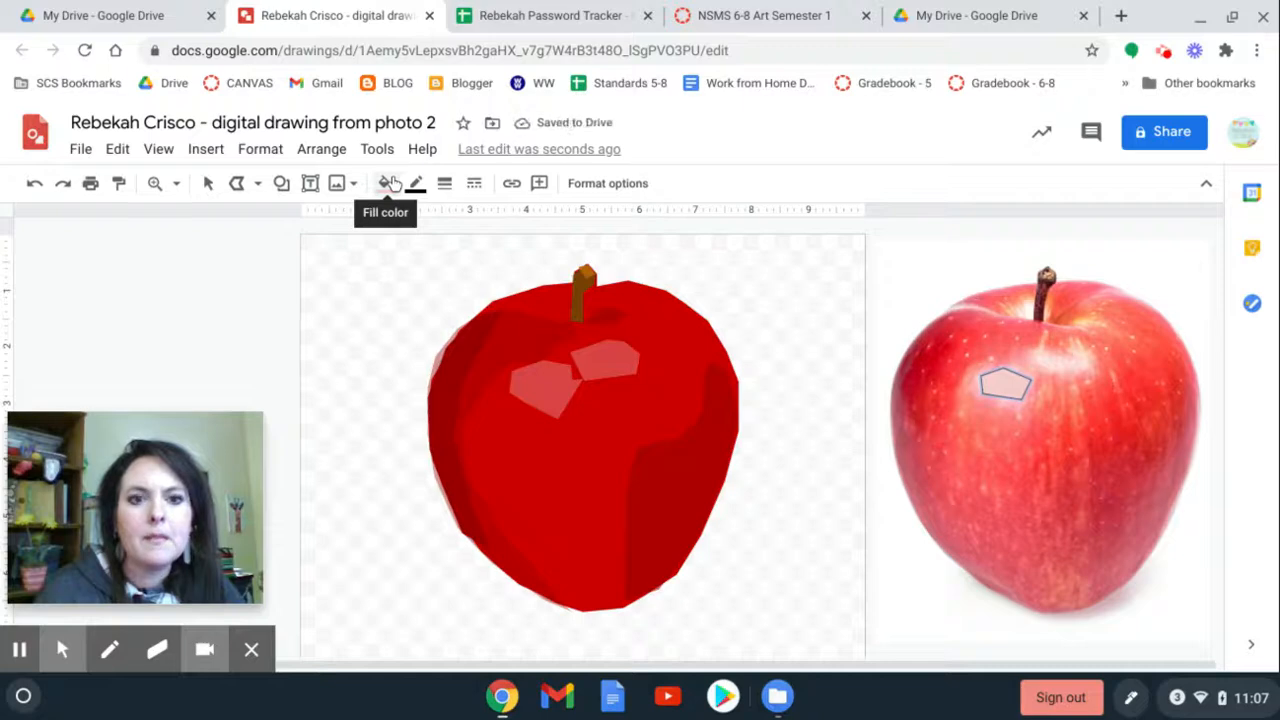
pyautogui.click(207, 183)
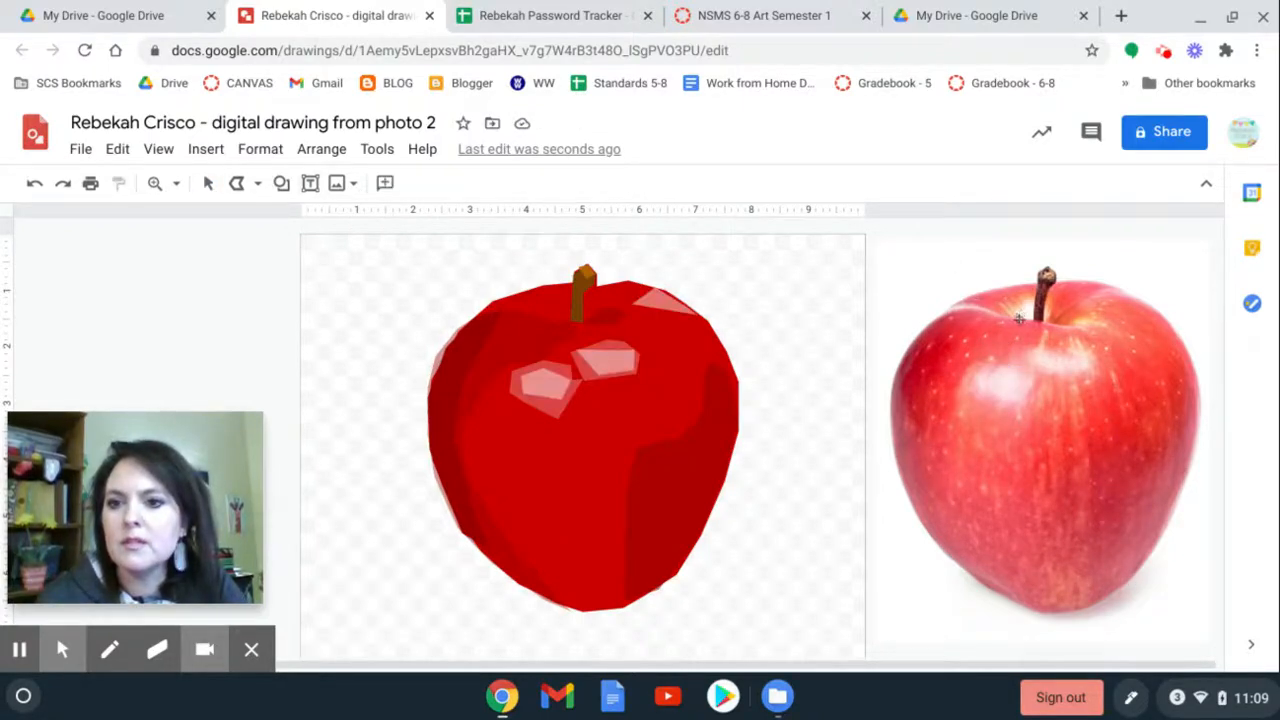
pyautogui.click(1019, 319)
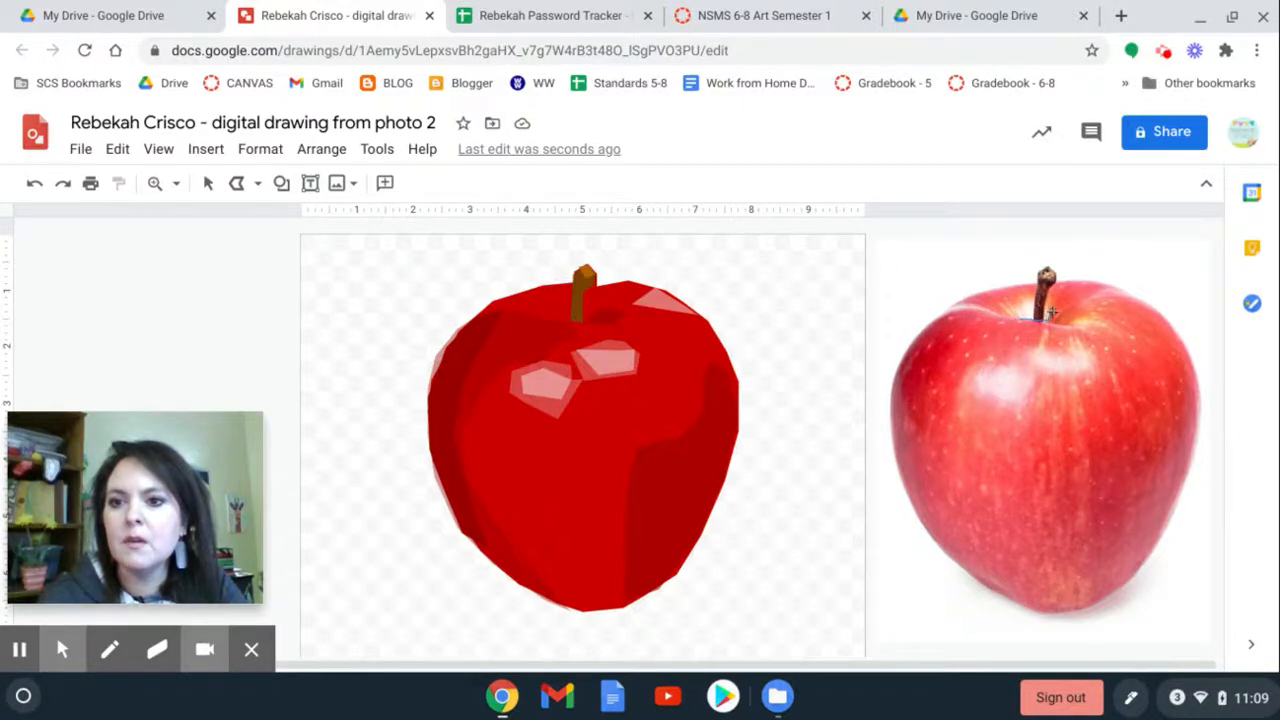
pyautogui.doubleClick(1052, 313)
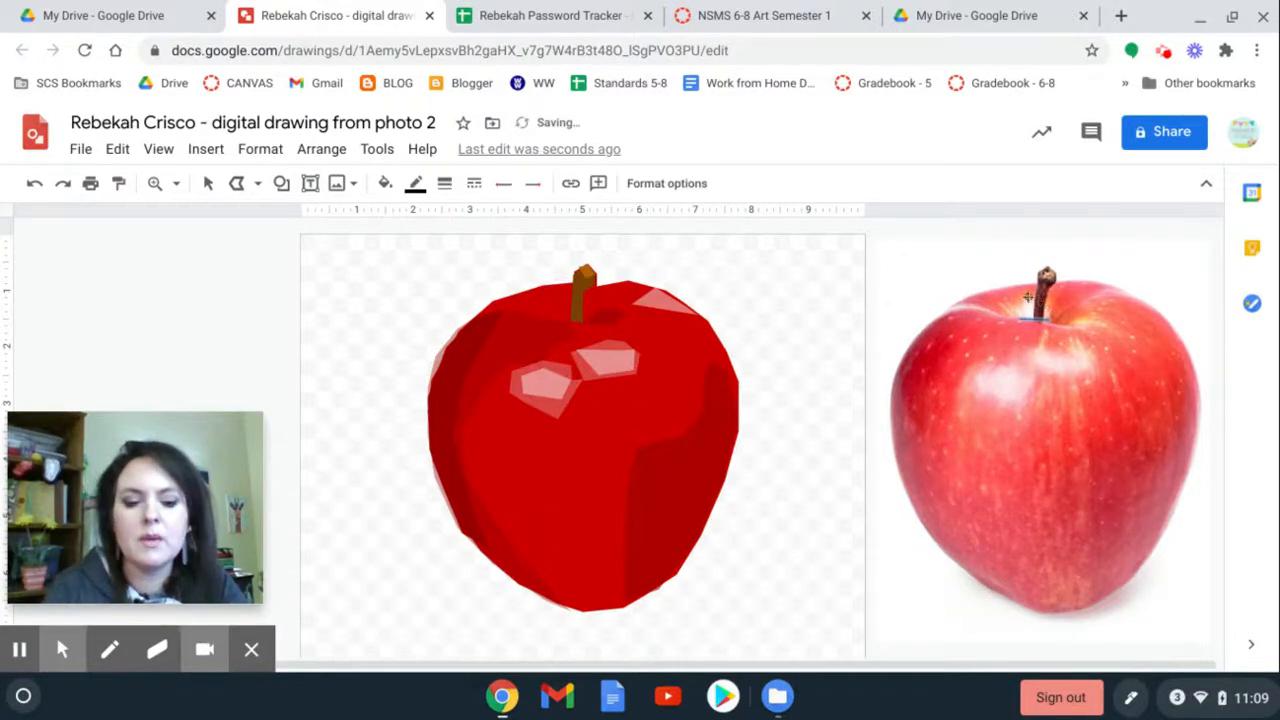
pyautogui.press('BackSpace')
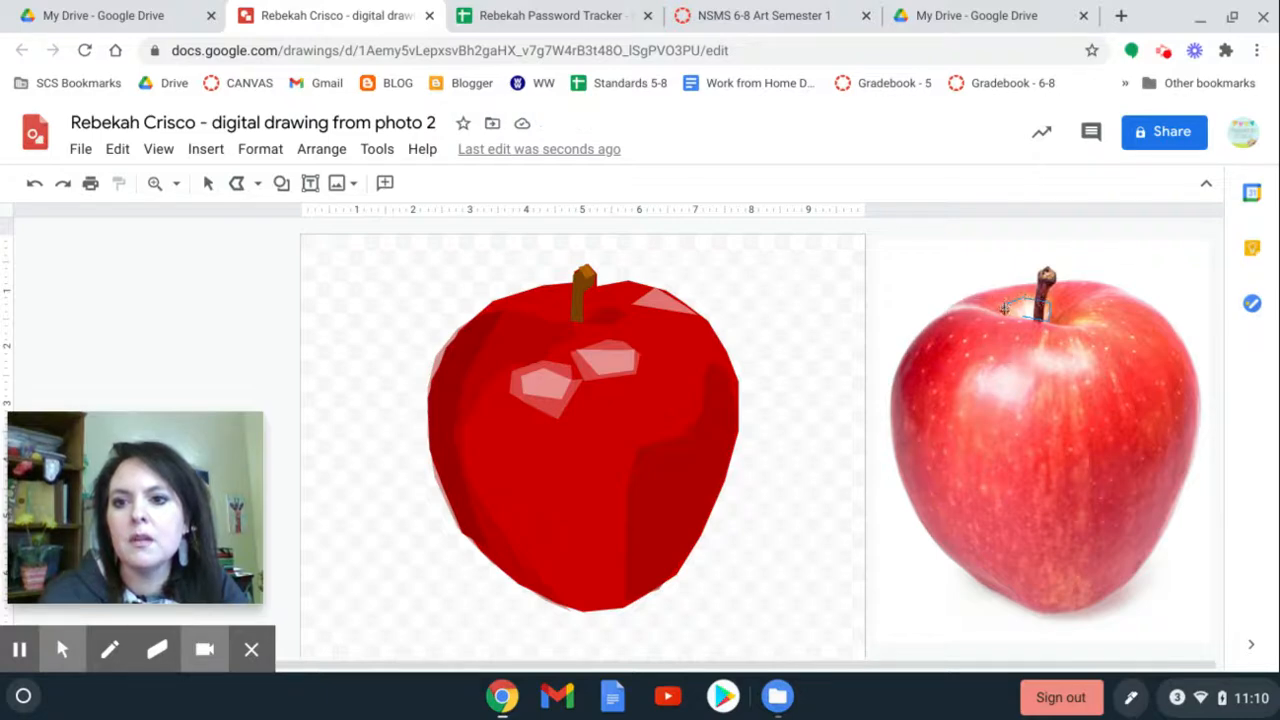
pyautogui.doubleClick(1004, 312)
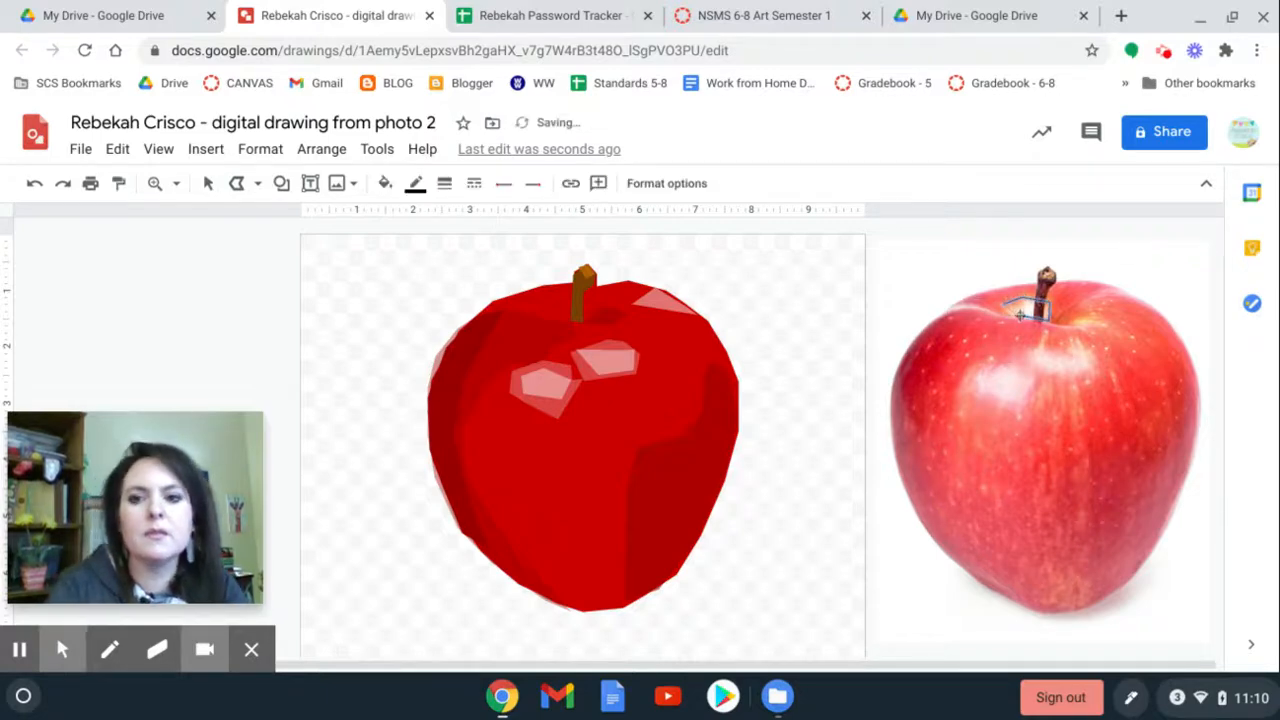
pyautogui.press('BackSpace')
# Trace the highlight beside the stem's base in the photo as a closed Polyline with the pale pink custom fill and a transparent border.
pyautogui.click(1001, 311)
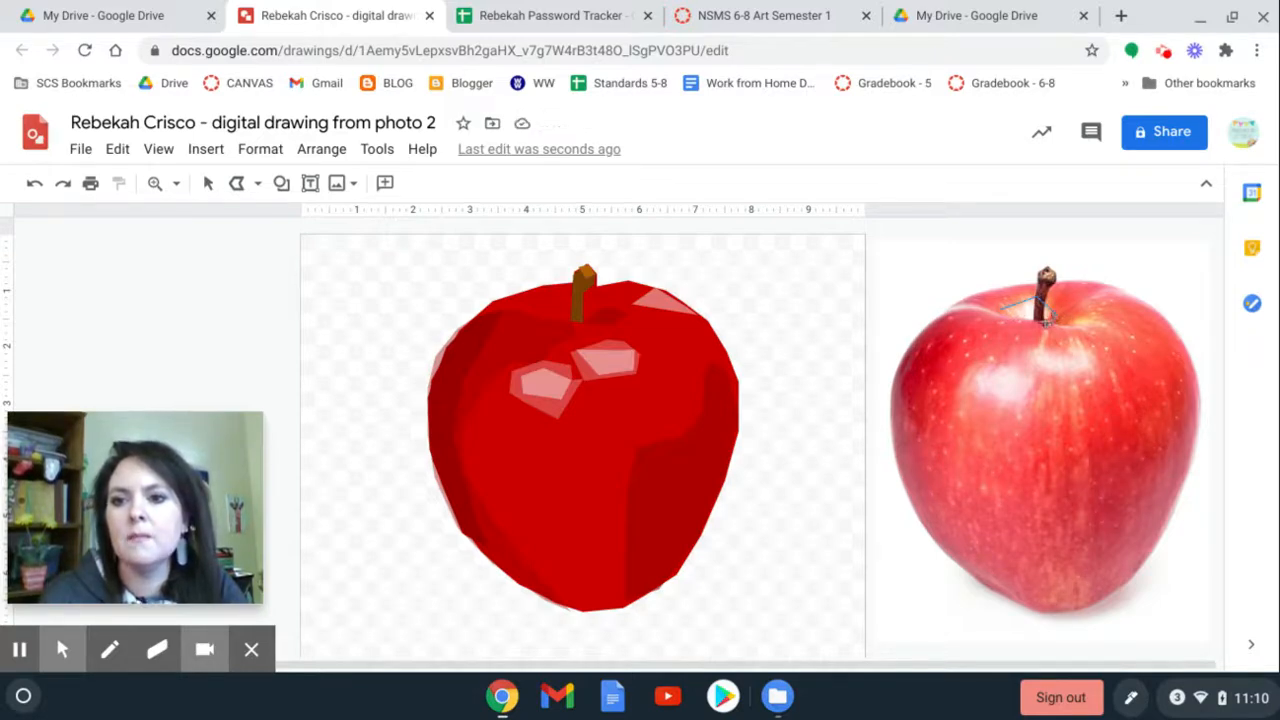
pyautogui.click(1003, 311)
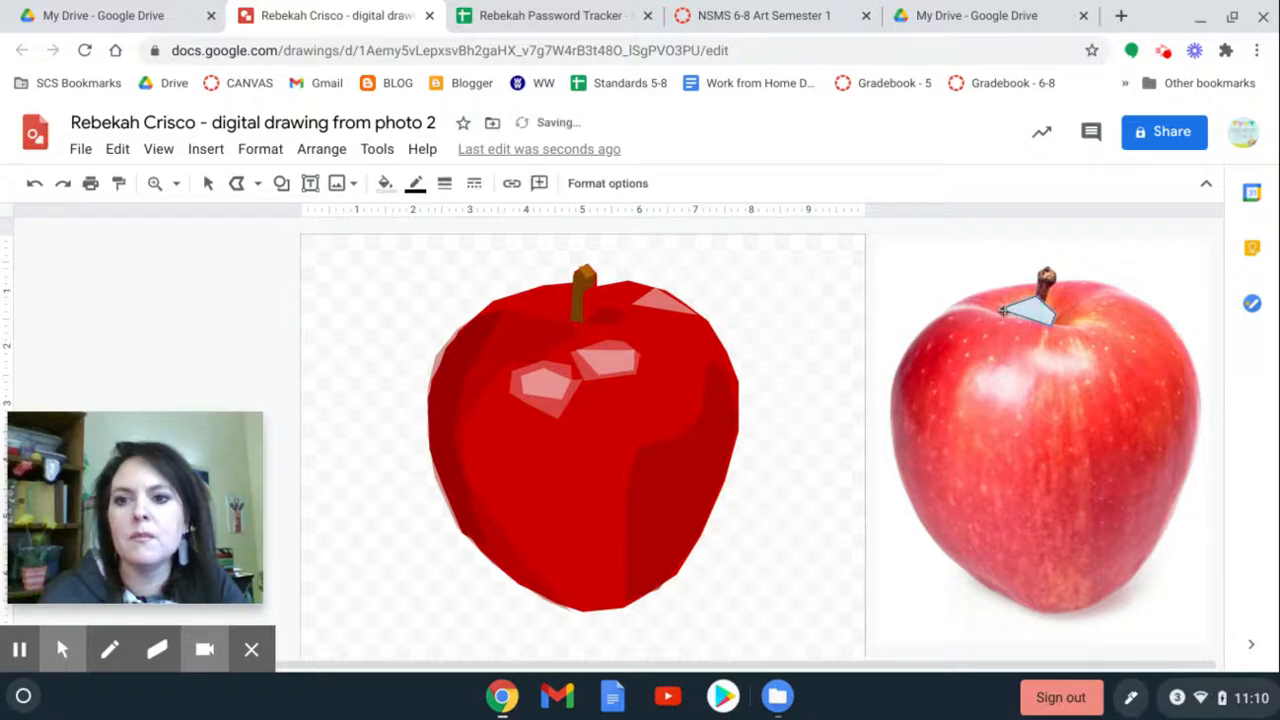
pyautogui.click(386, 185)
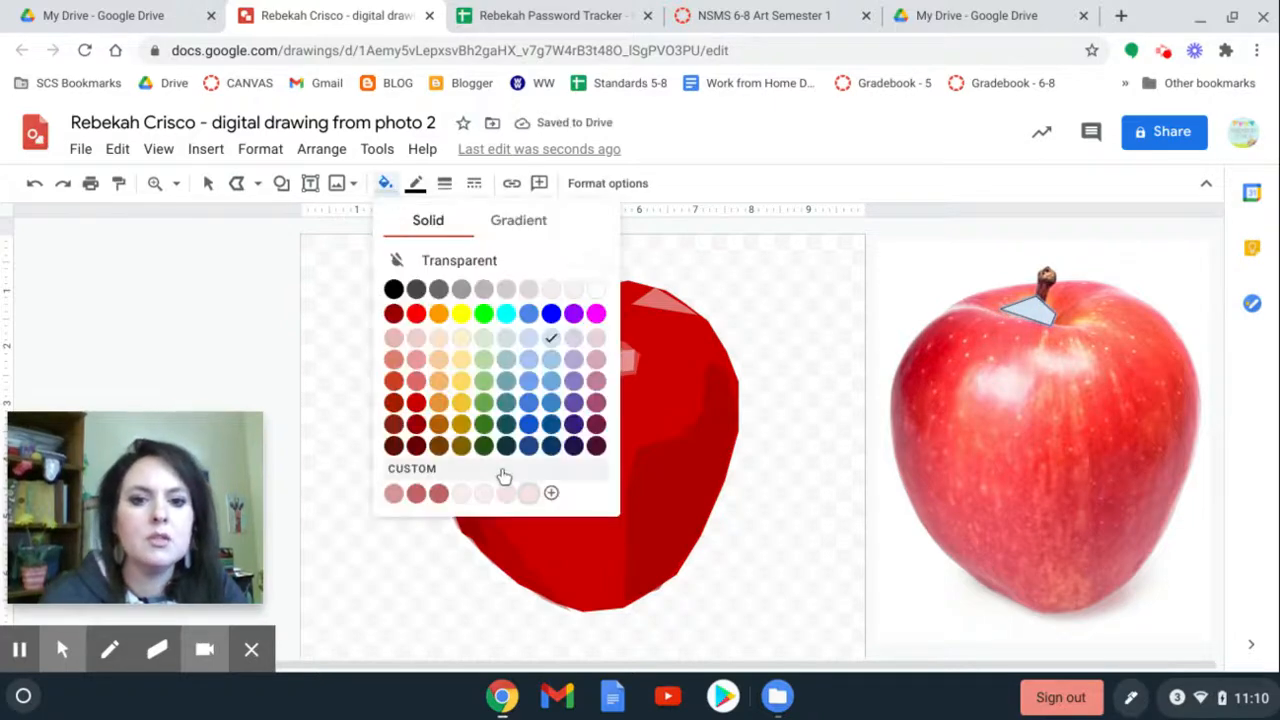
pyautogui.click(529, 494)
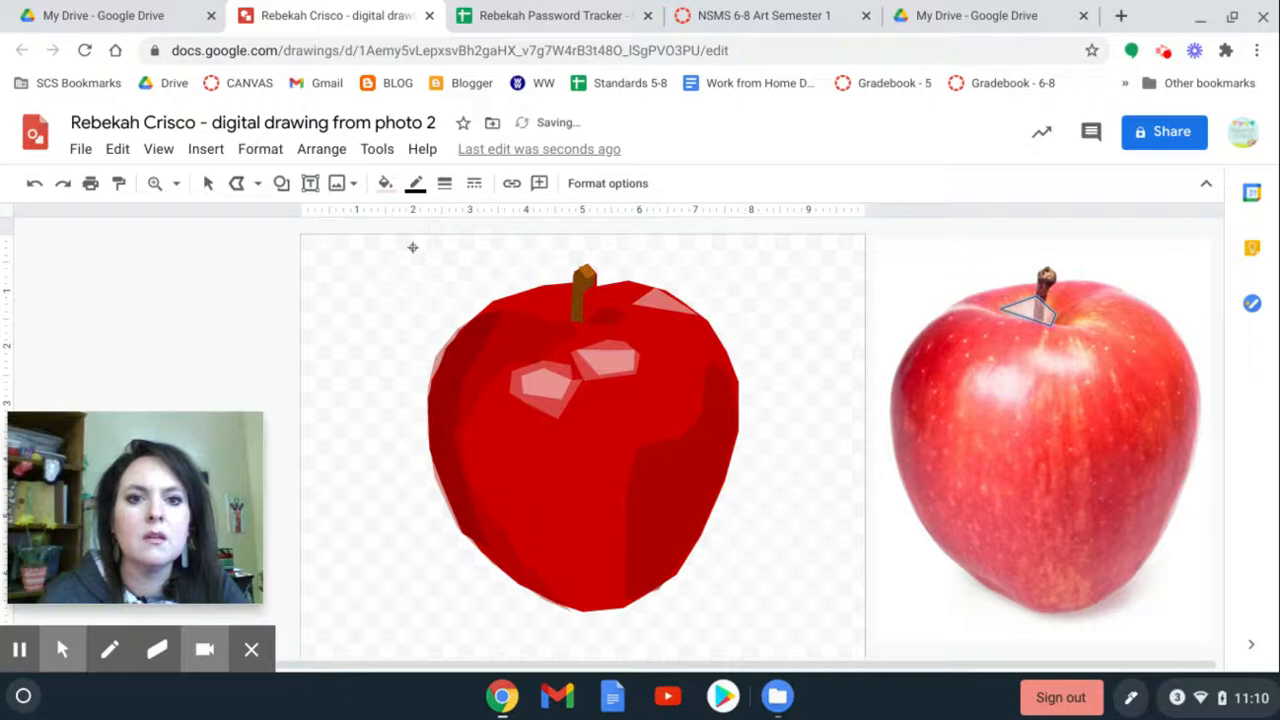
pyautogui.click(415, 183)
pyautogui.click(478, 226)
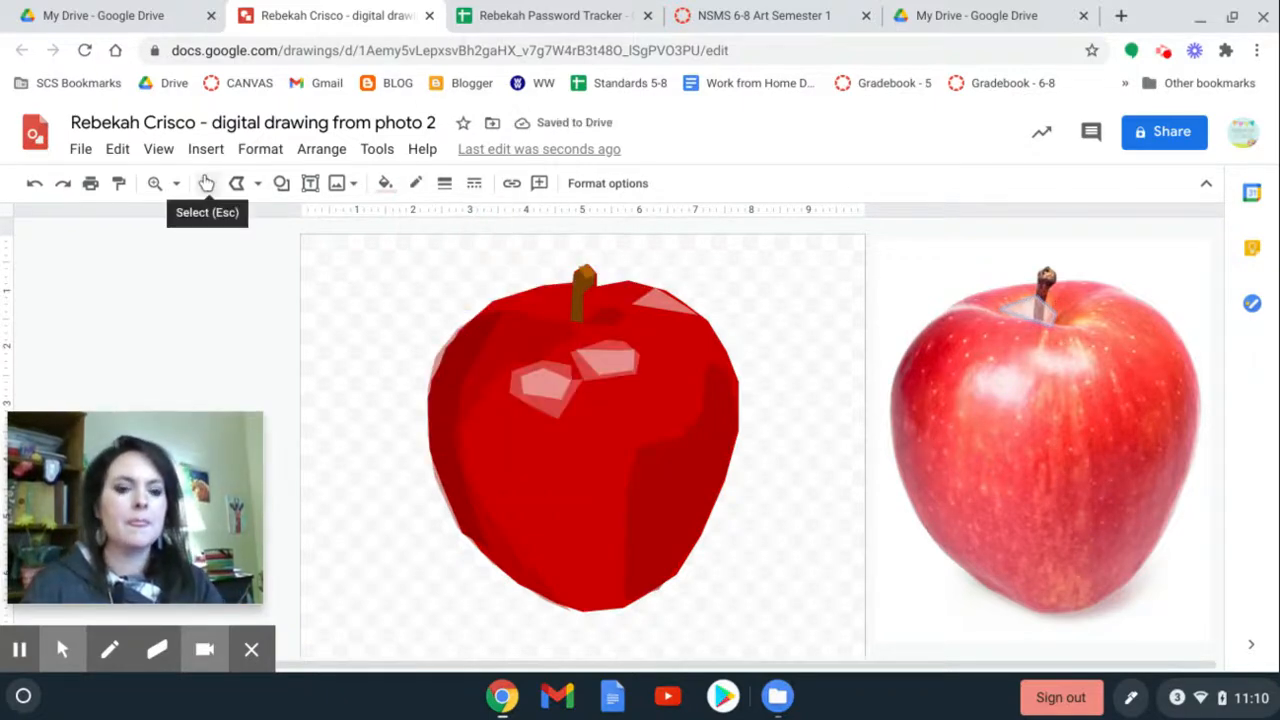
# Move the new pale pink highlight onto the drawn apple, just left of the stem's base.
pyautogui.click(208, 183)
pyautogui.click(1048, 295)
pyautogui.moveTo(1026, 314); pyautogui.dragTo(563, 302)
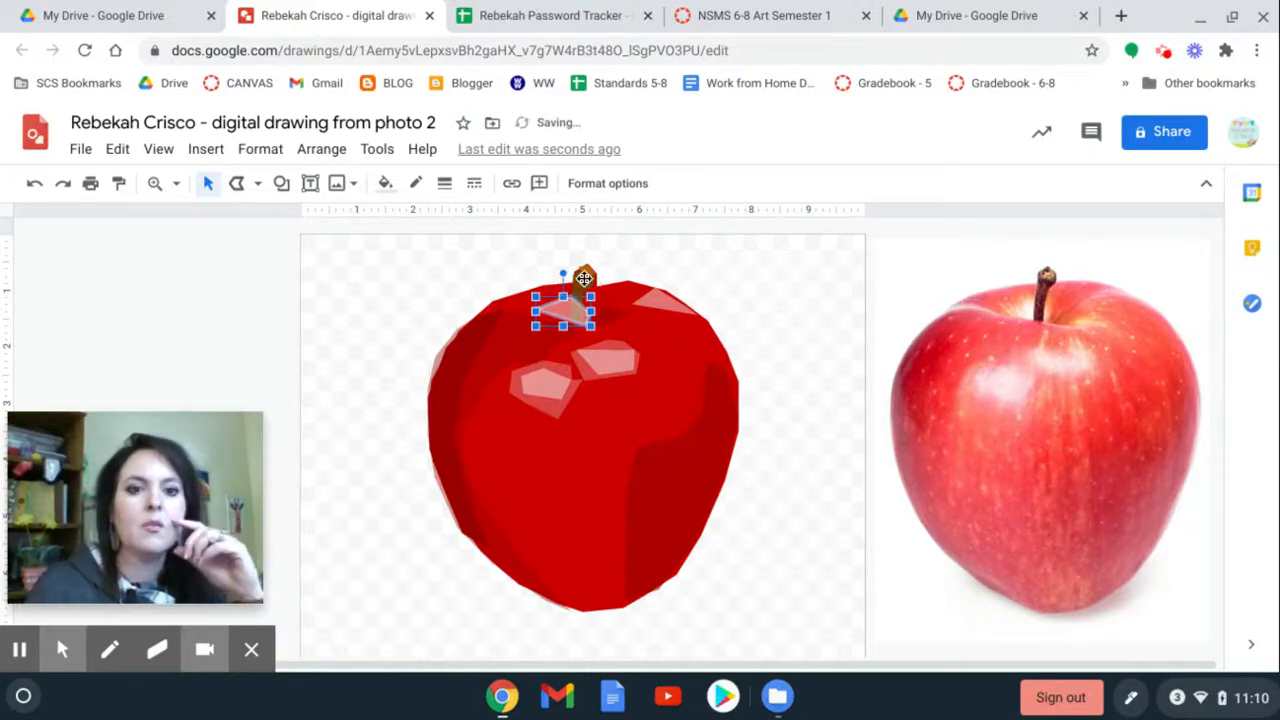
# Bring the drawn apple's brown stem to the front, shift it slightly to the right, and deselect it.
pyautogui.click(588, 277)
pyautogui.moveTo(588, 277); pyautogui.dragTo(583, 293)
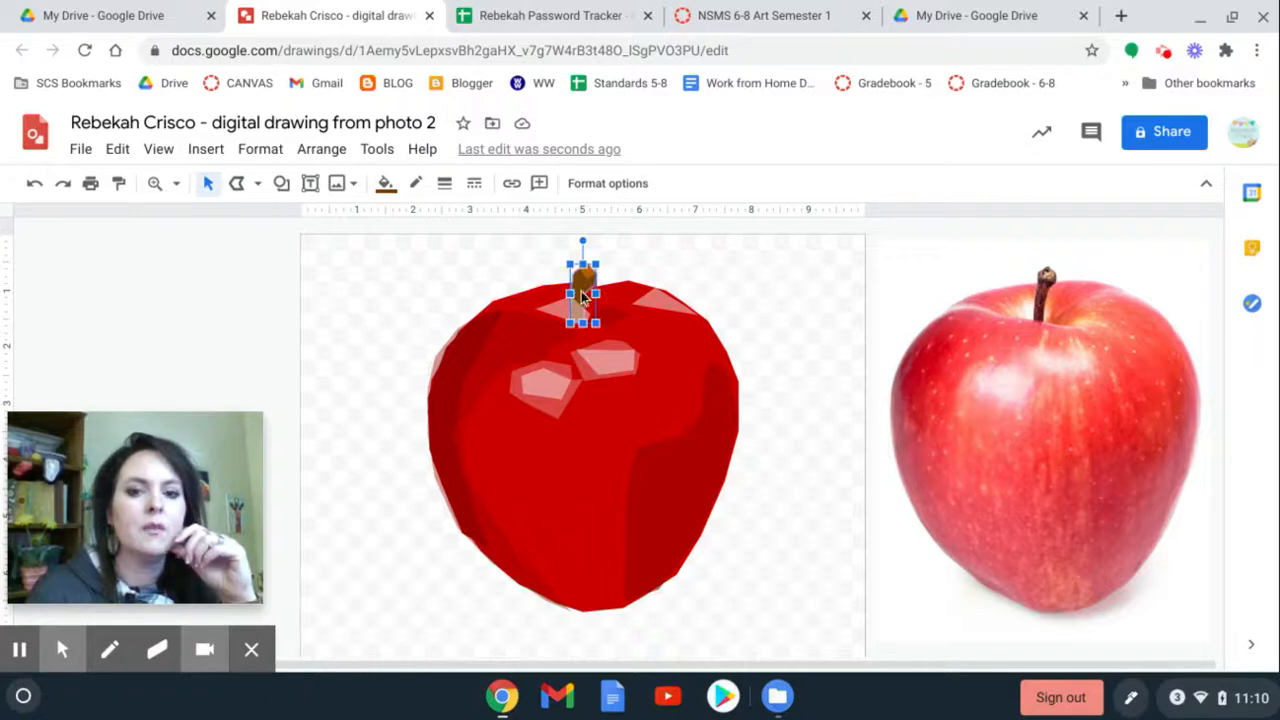
pyautogui.rightClick(583, 295)
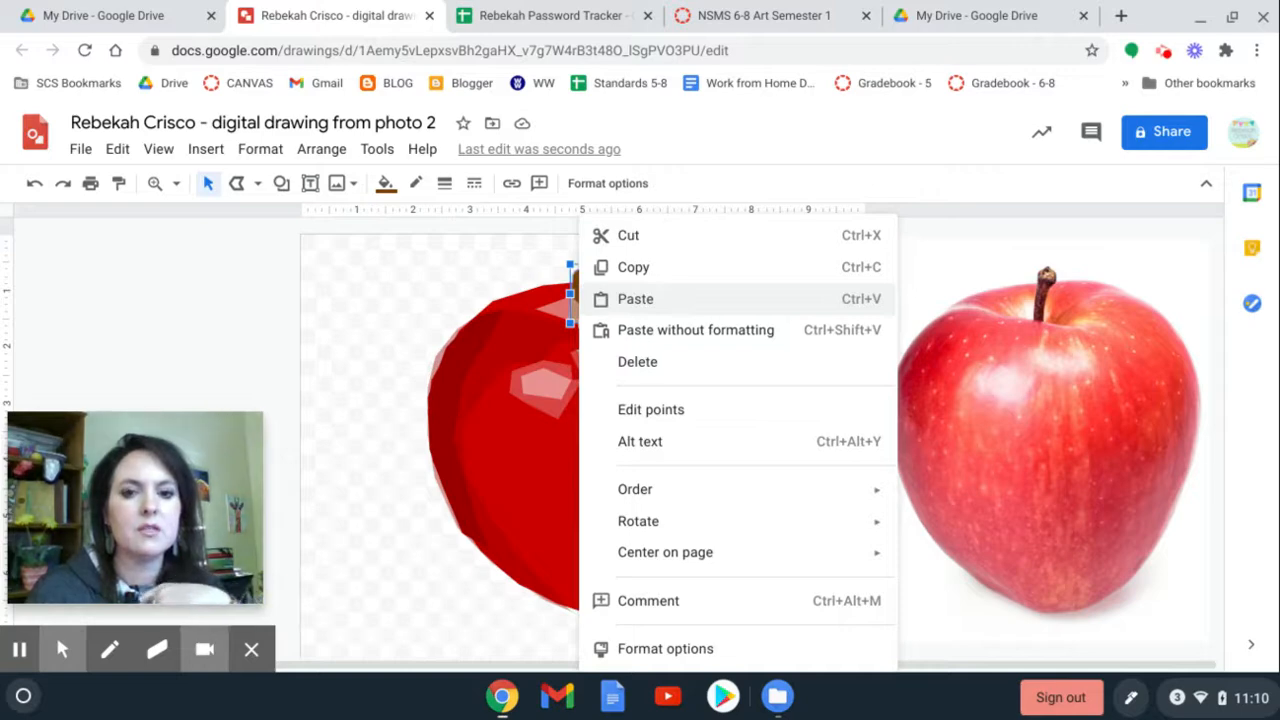
pyautogui.moveTo(706, 497)
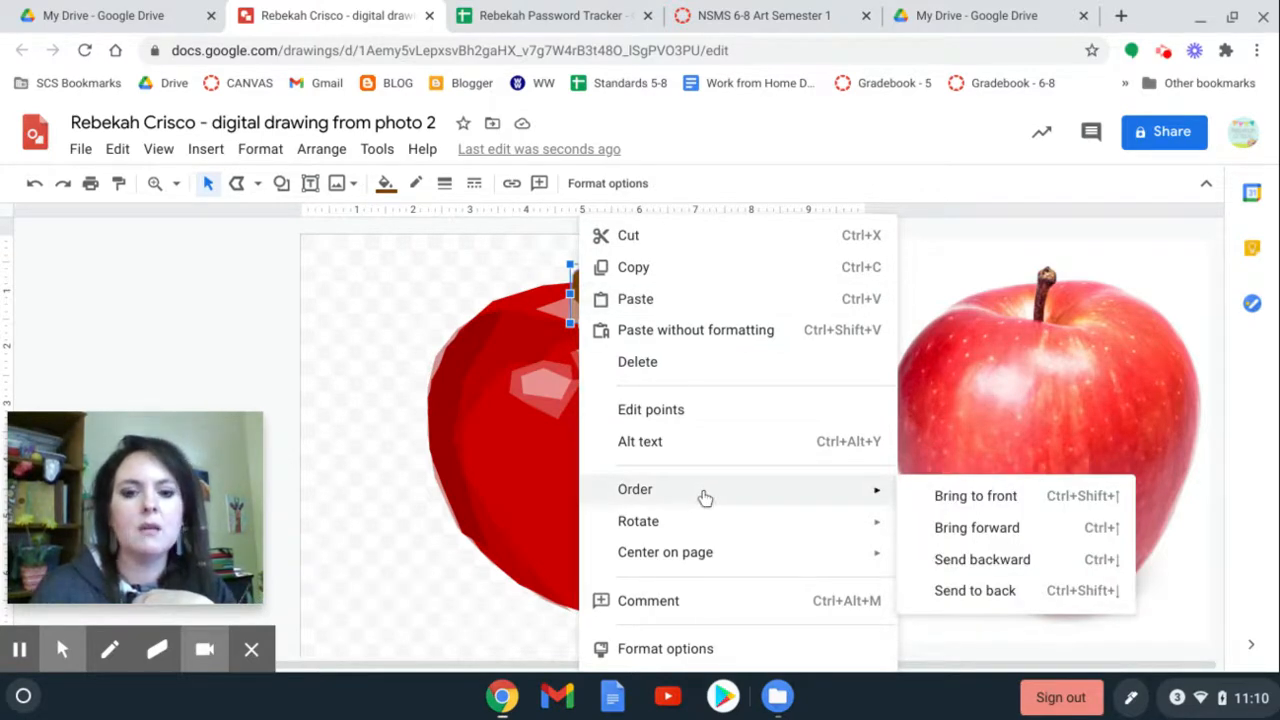
pyautogui.click(937, 500)
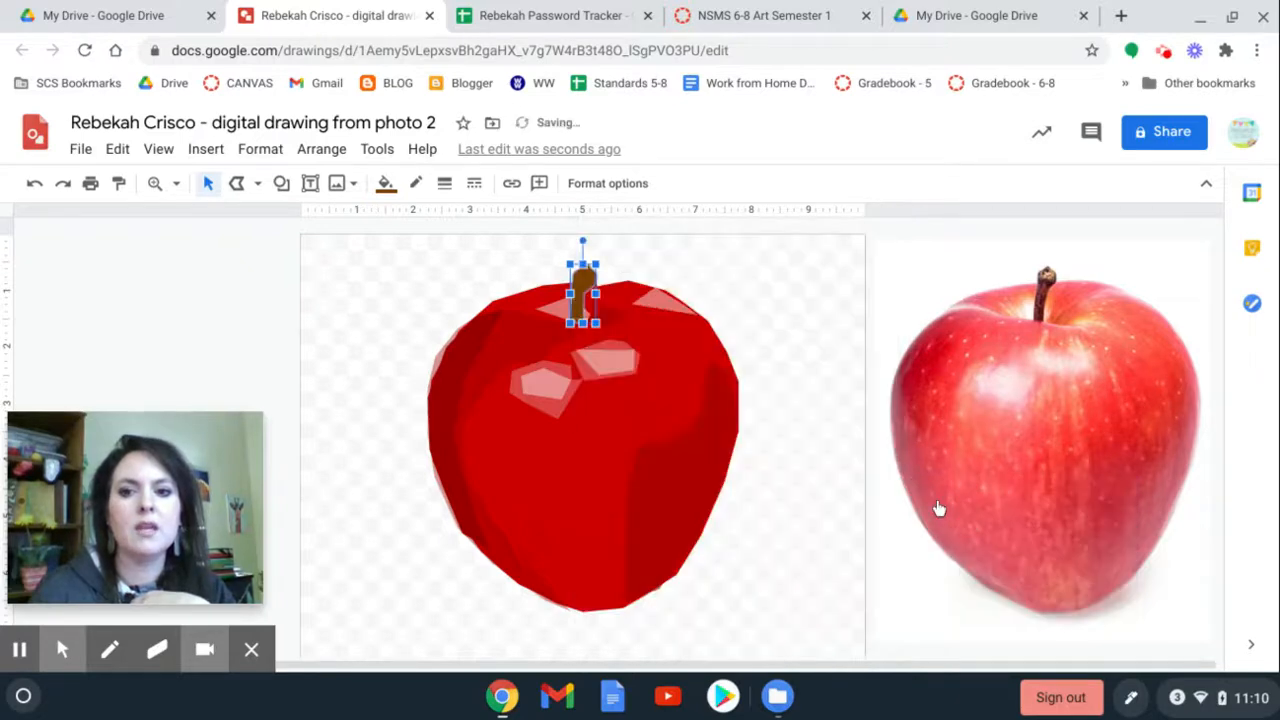
pyautogui.click(807, 387)
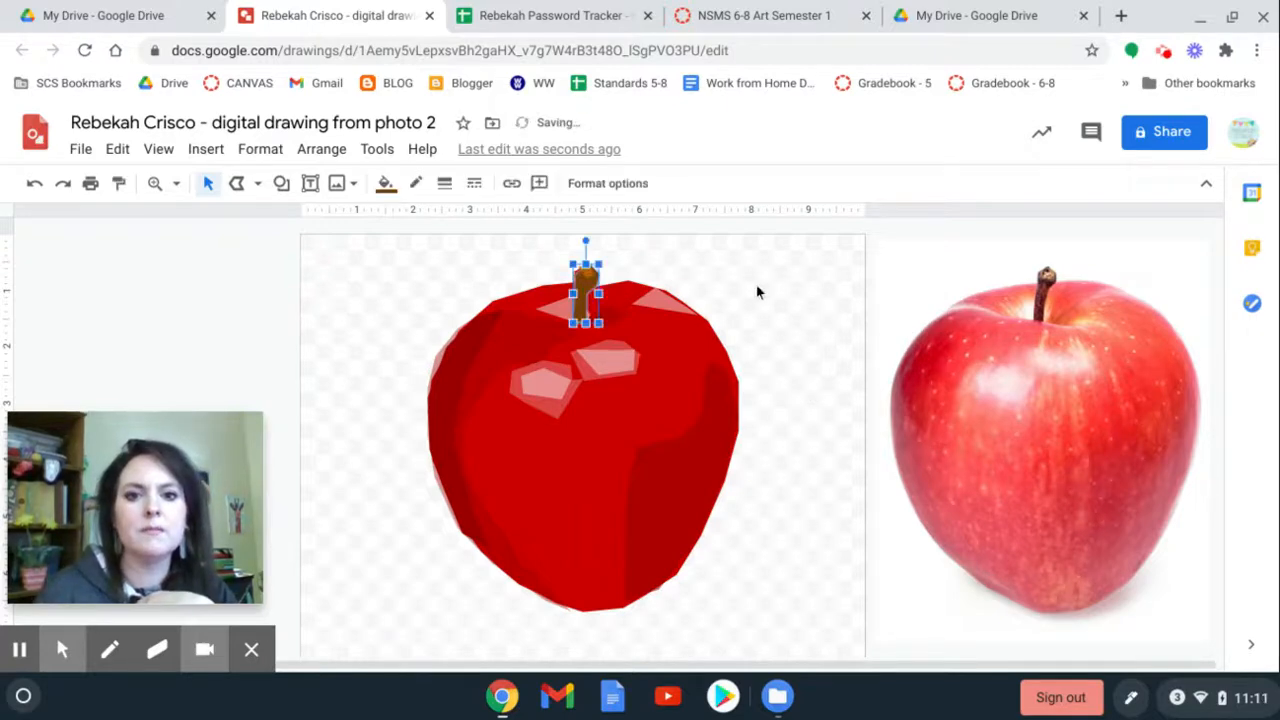
pyautogui.click(758, 292)
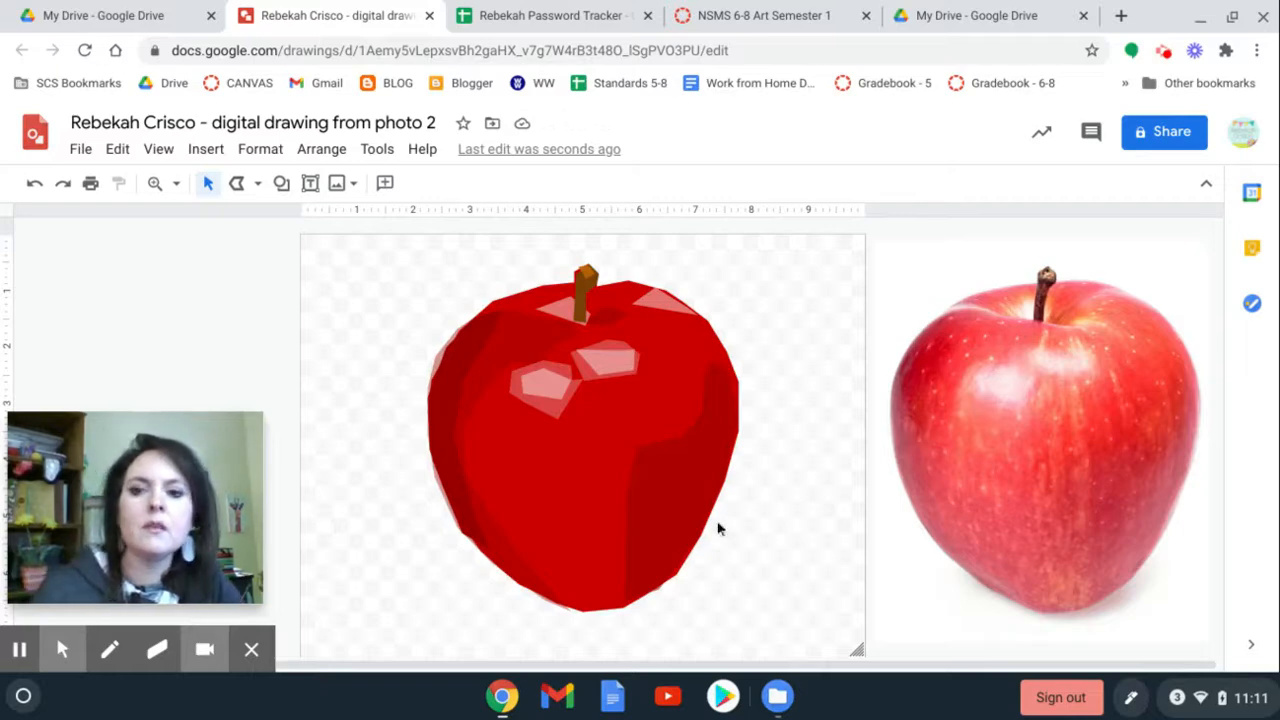
# Trace the yellowish highlight to the right of the stem's base in the photo as a closed triangular Polyline shape.
pyautogui.click(236, 183)
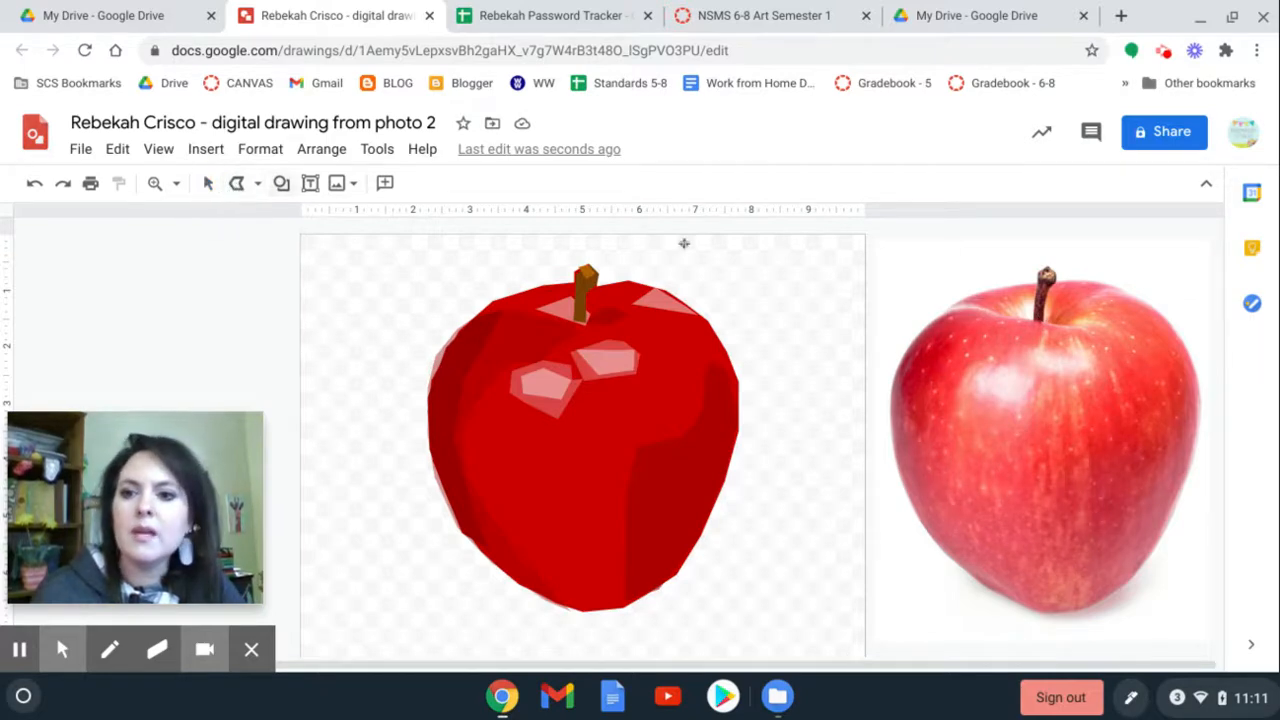
pyautogui.click(1067, 322)
pyautogui.click(1096, 314)
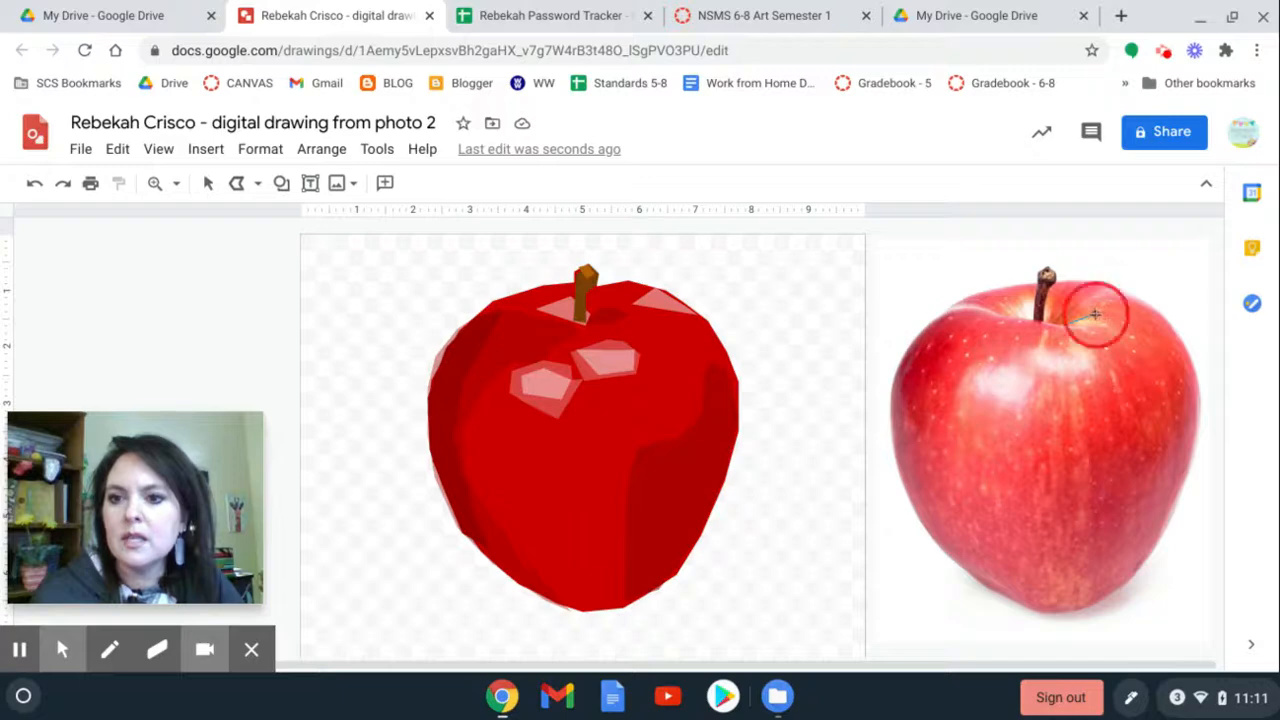
pyautogui.click(1146, 339)
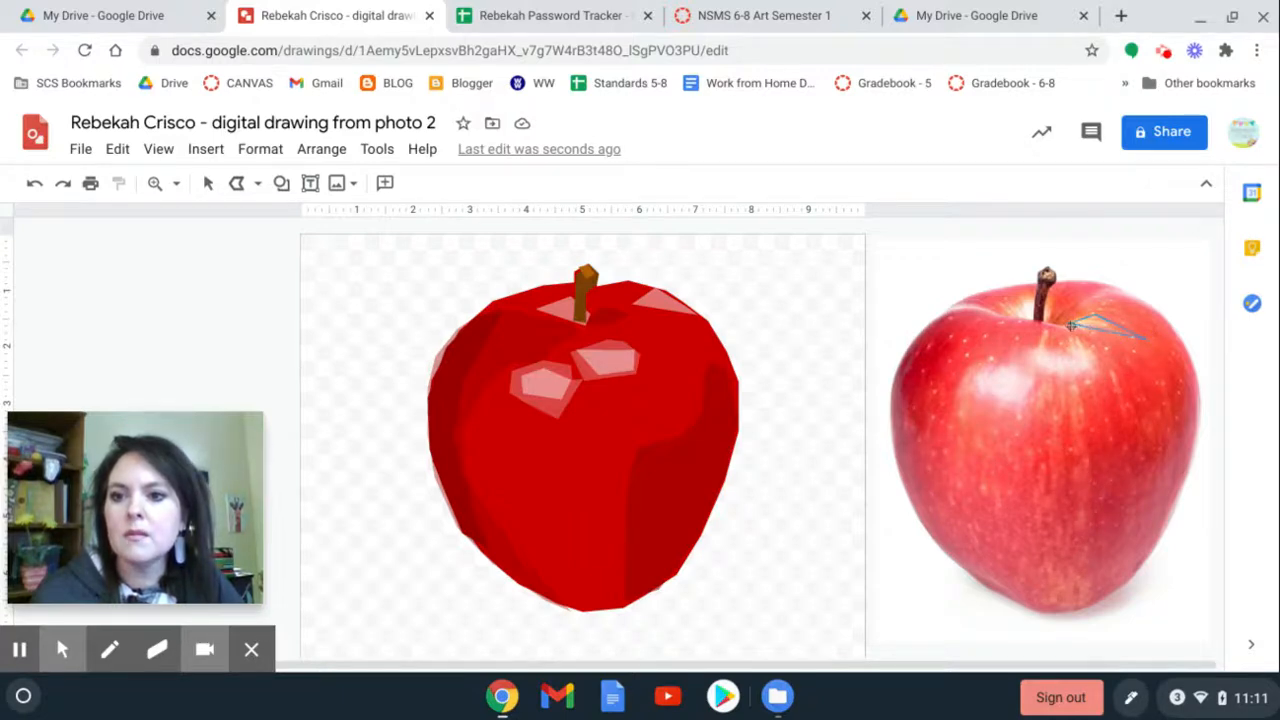
pyautogui.click(1071, 326)
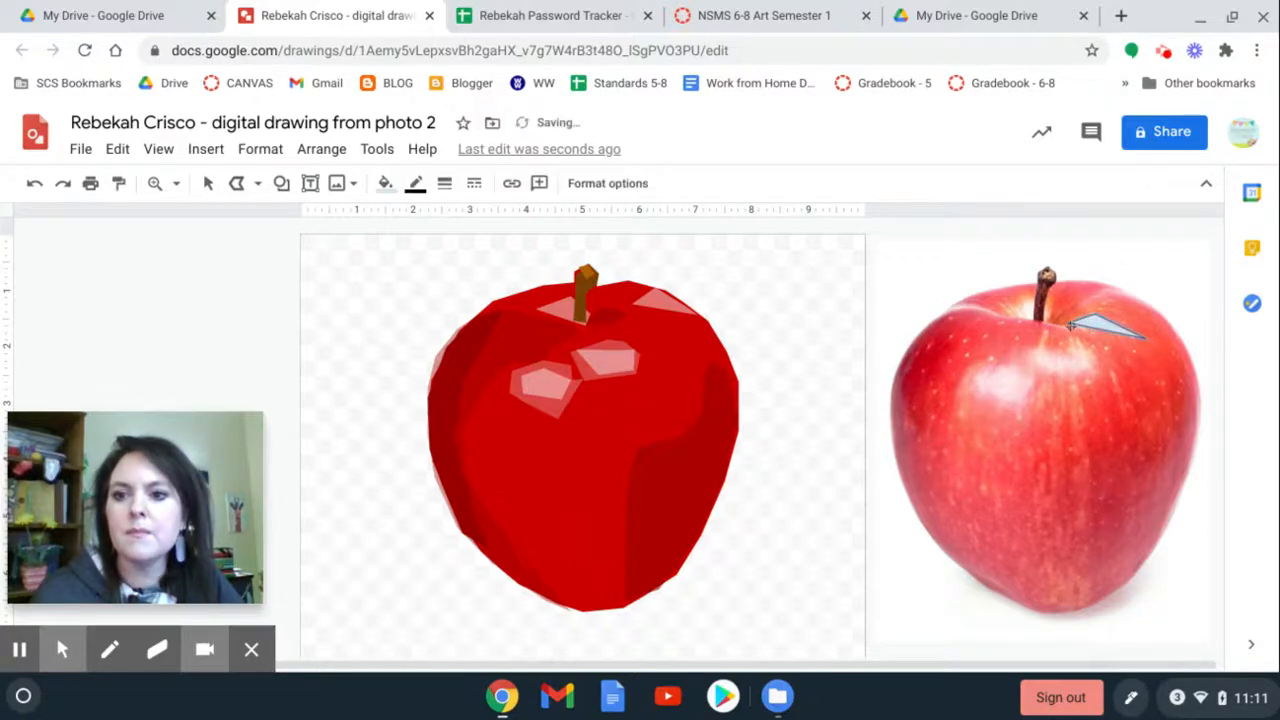
# Make the triangular highlight's border transparent and fill the shape with yellow.
pyautogui.click(415, 184)
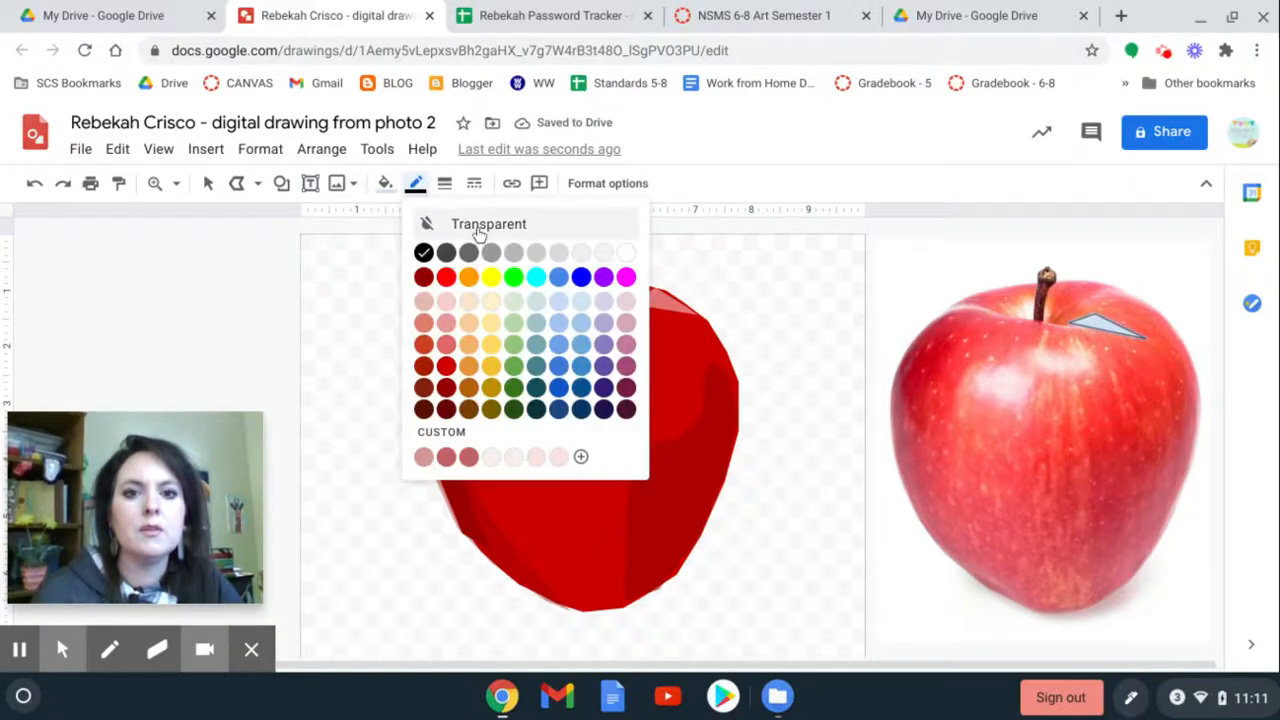
pyautogui.click(425, 222)
pyautogui.click(386, 185)
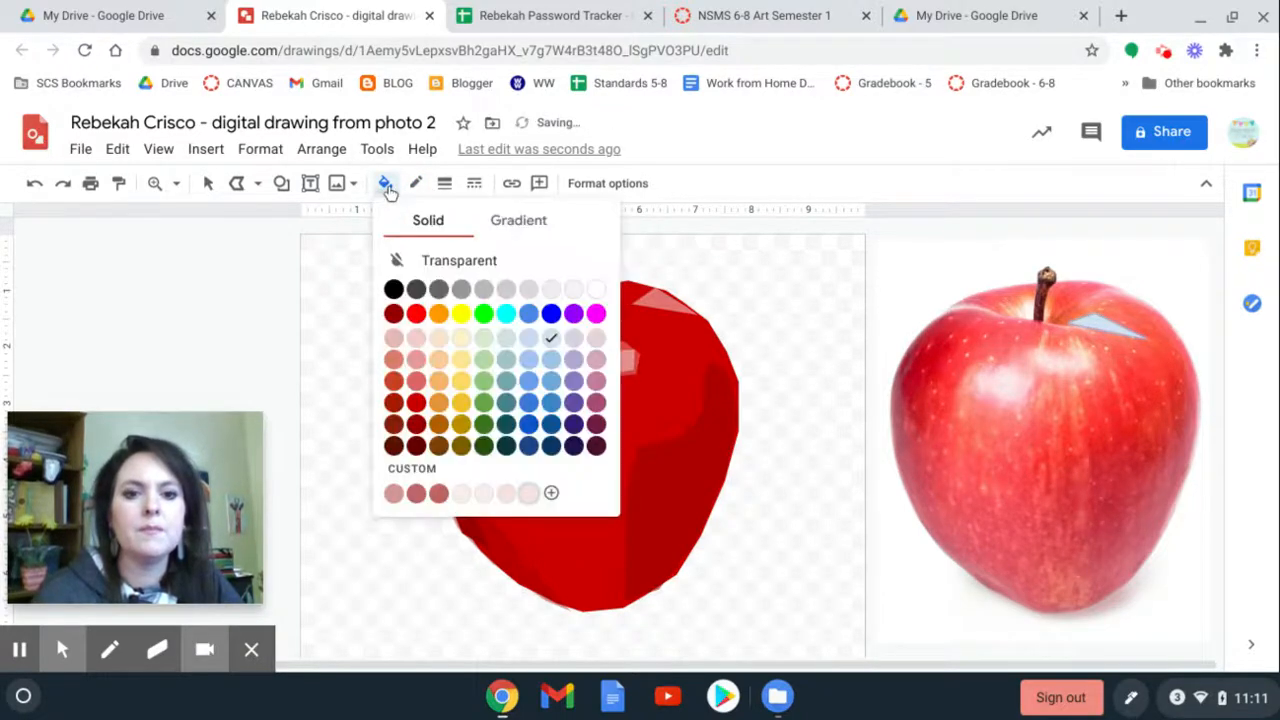
pyautogui.click(463, 316)
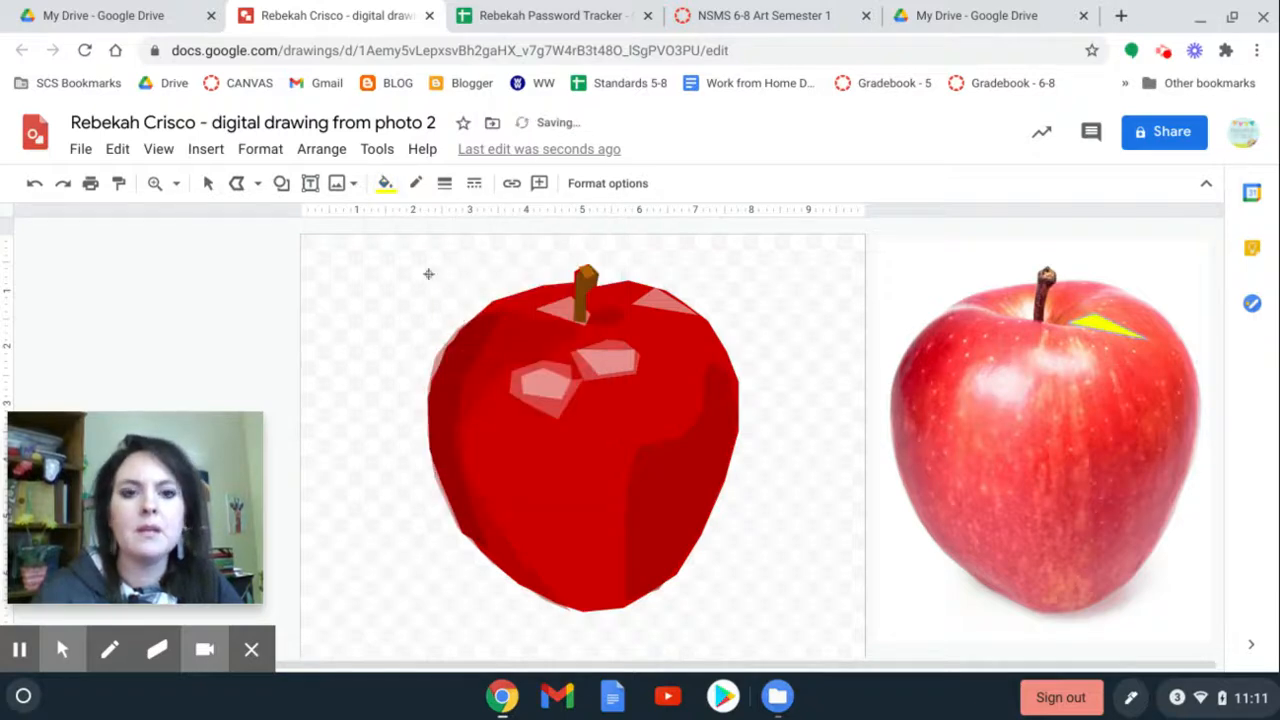
# Make the triangle's yellow fill semi-transparent with the custom colour #ffff005f.
pyautogui.click(386, 183)
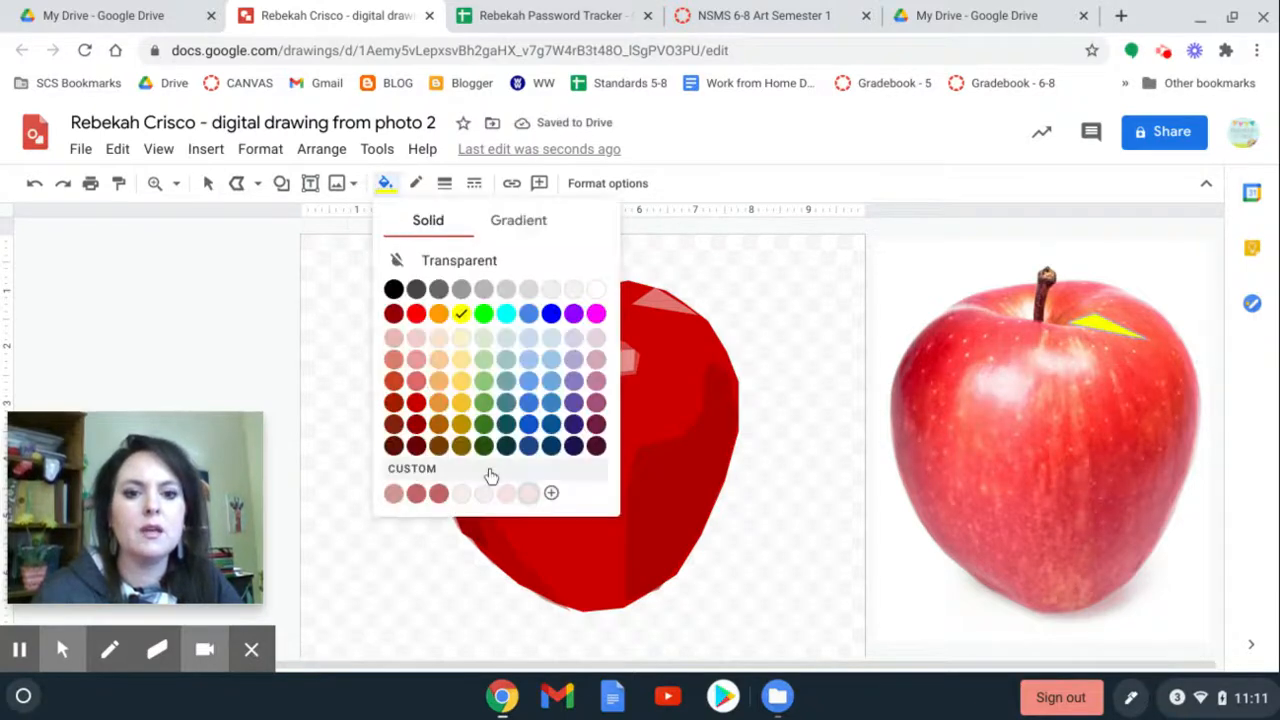
pyautogui.click(551, 495)
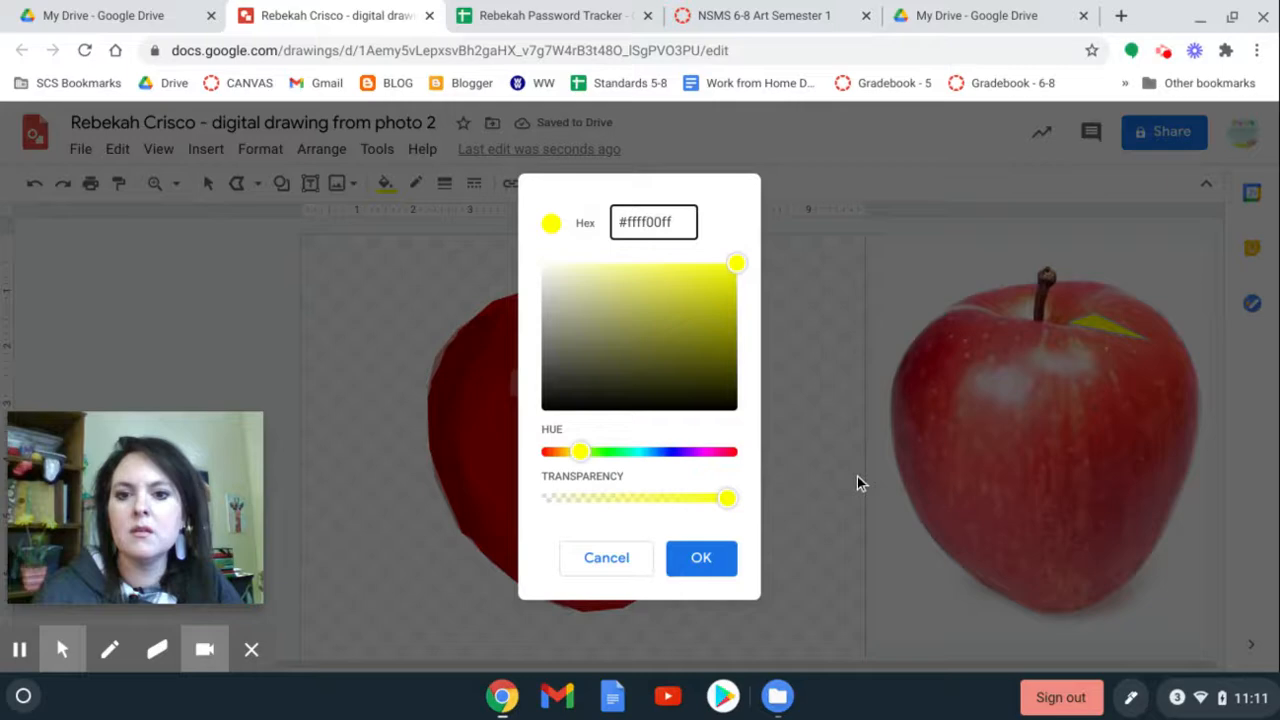
pyautogui.click(611, 497)
pyautogui.click(611, 498)
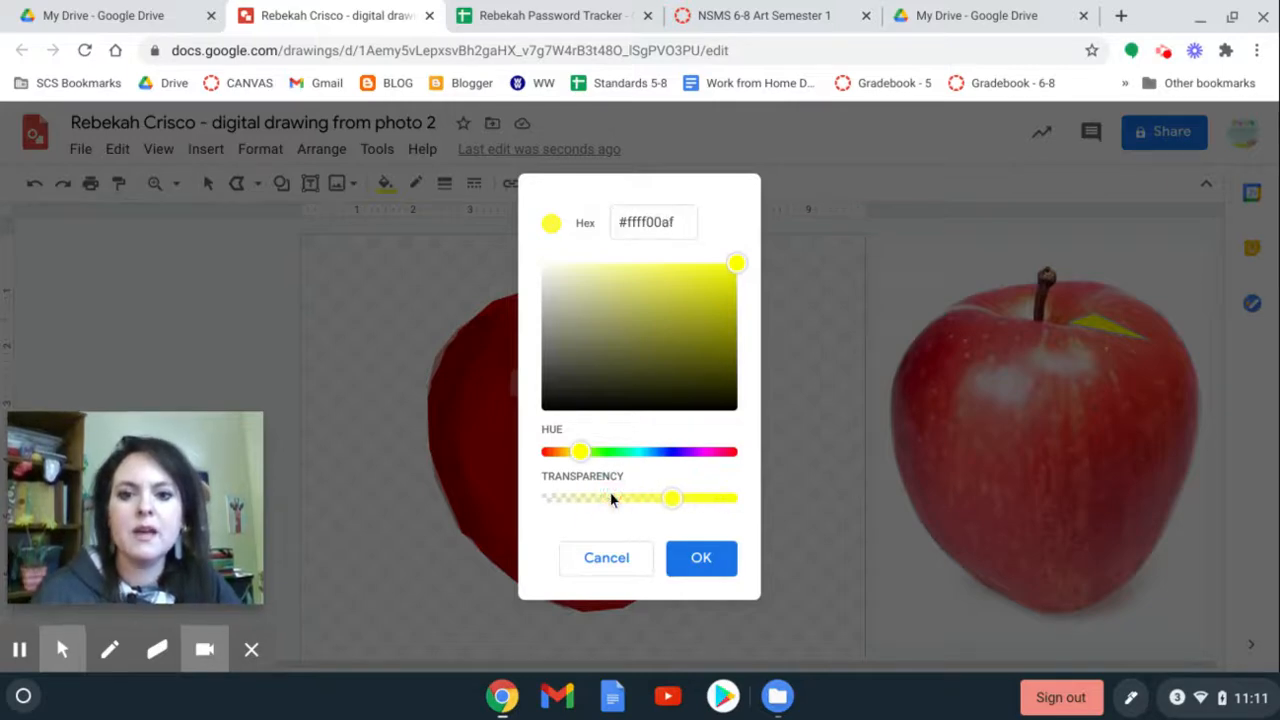
pyautogui.click(611, 498)
pyautogui.click(611, 498)
pyautogui.click(611, 498)
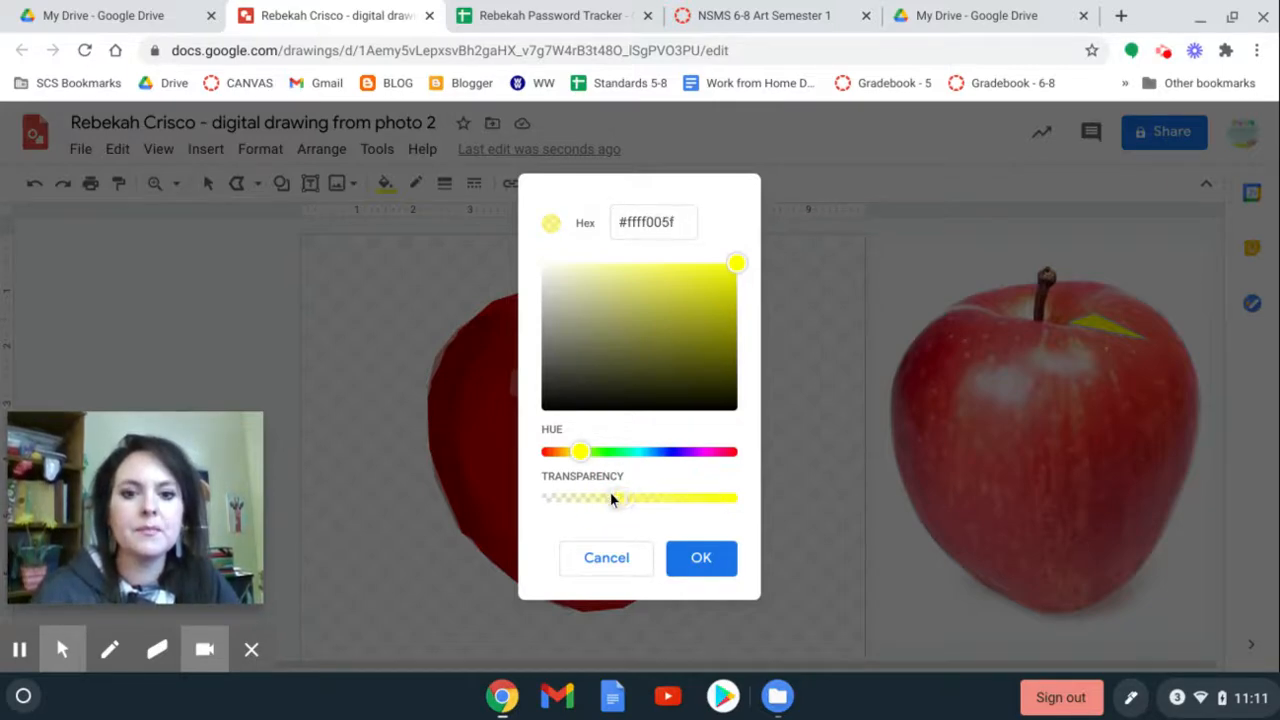
pyautogui.click(700, 557)
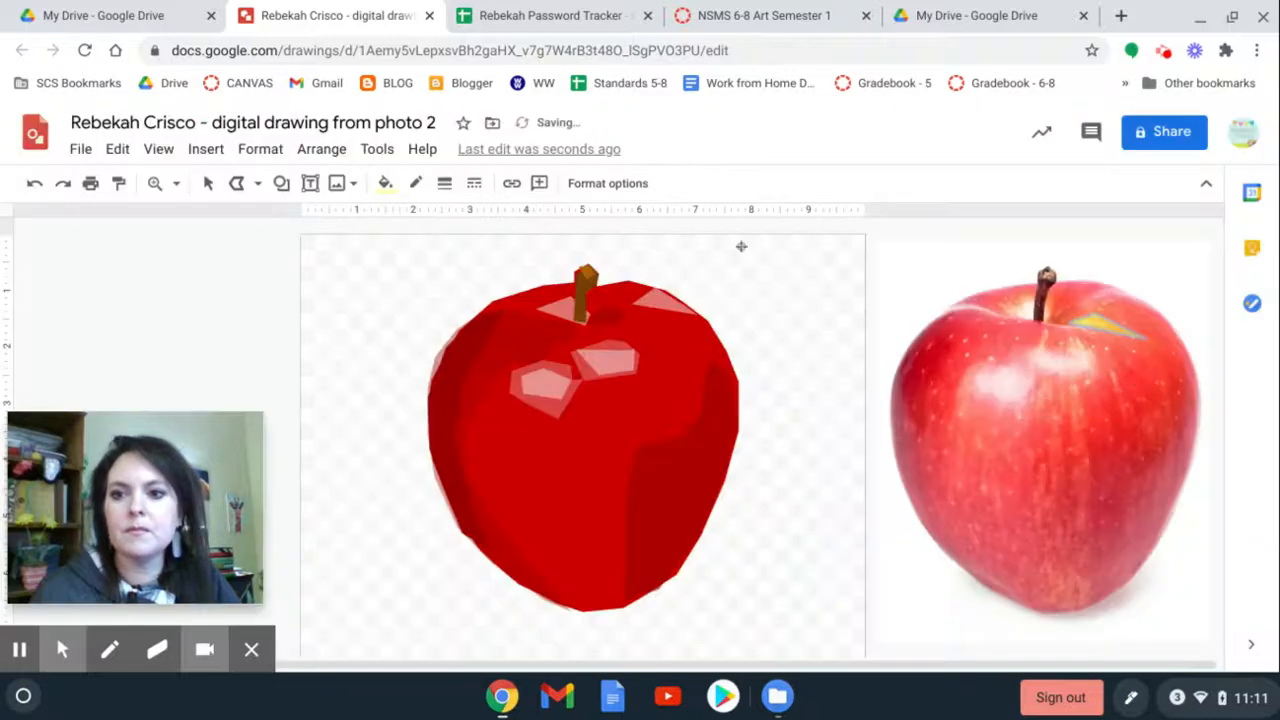
# Move the translucent yellow highlight onto the drawn apple, to the right of the stem's base, and deselect it.
pyautogui.click(210, 184)
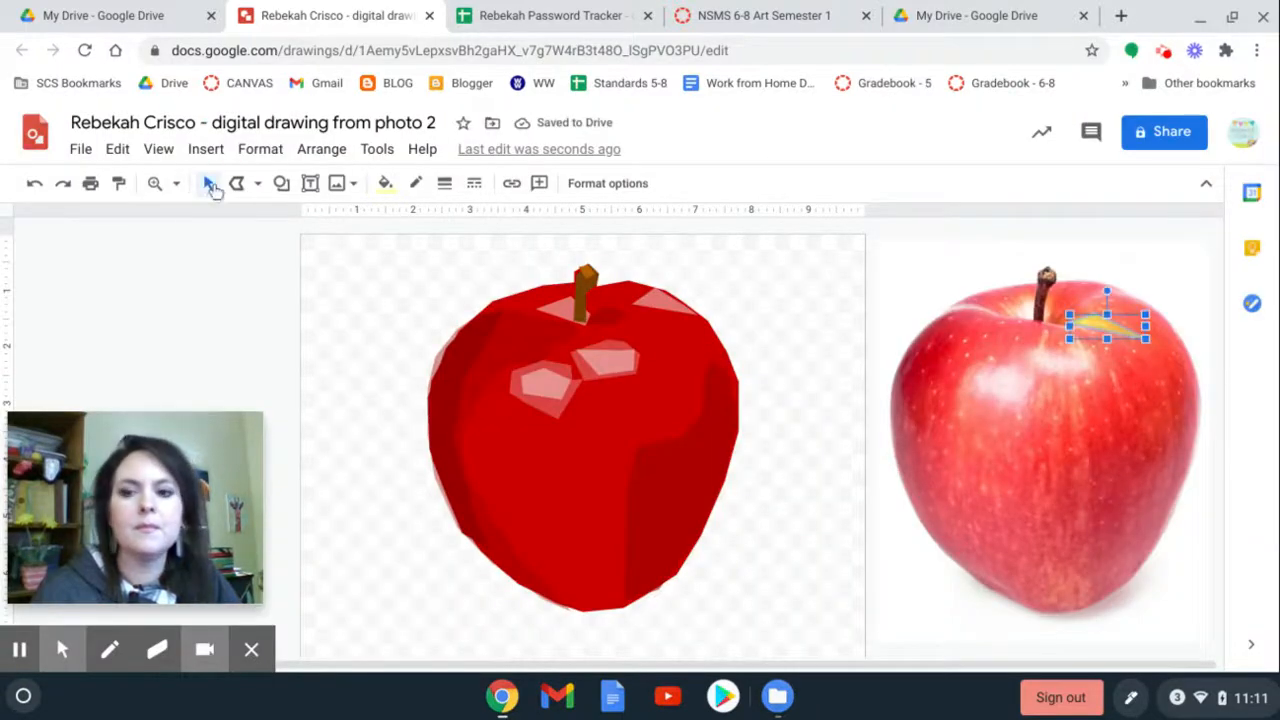
pyautogui.click(1120, 326)
pyautogui.moveTo(1120, 326); pyautogui.dragTo(660, 284)
pyautogui.click(808, 308)
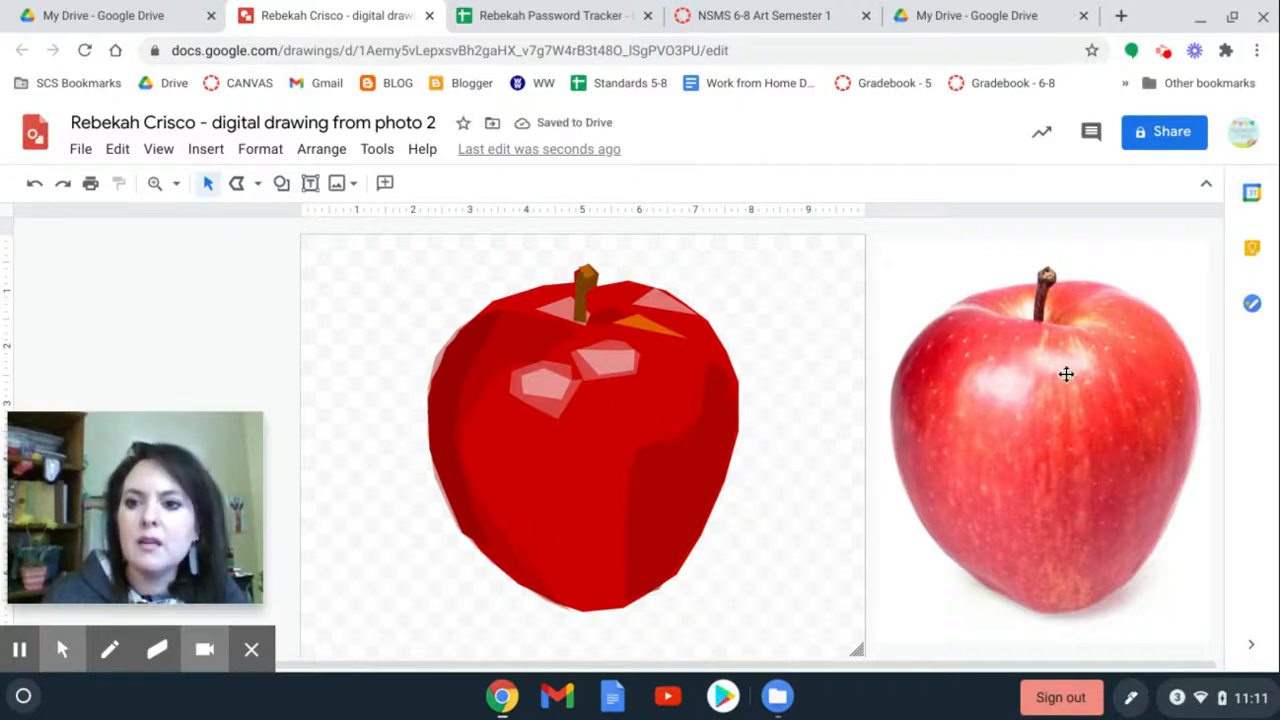
# Draw a large closed seven-sided Polyline highlight on the drawn apple's lower front, from below the white highlights down to the base.
pyautogui.click(236, 183)
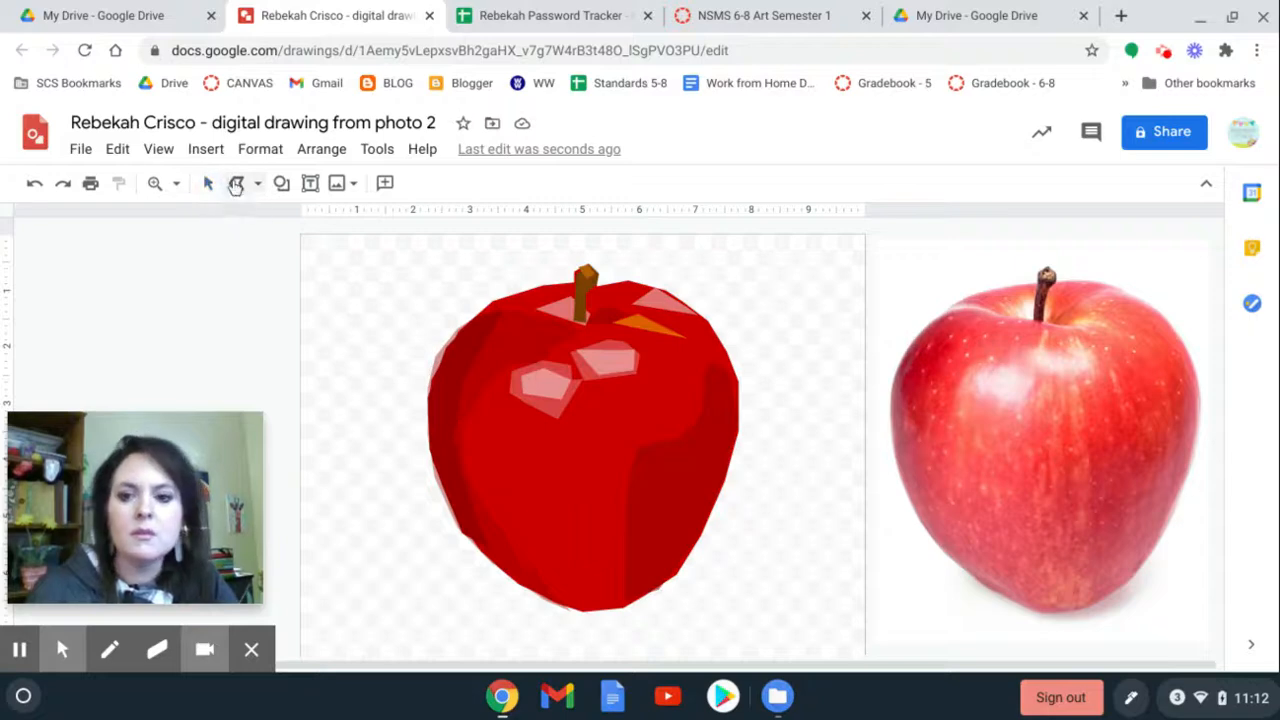
pyautogui.click(468, 428)
pyautogui.click(505, 400)
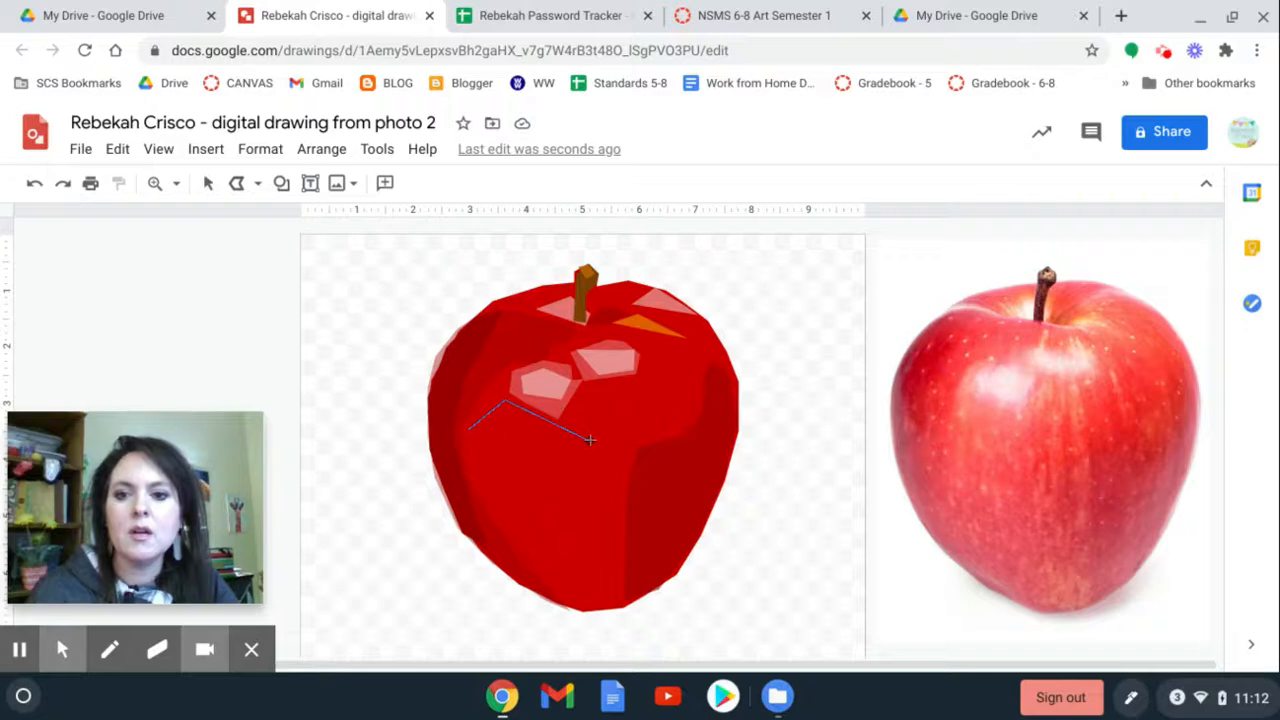
pyautogui.click(590, 440)
pyautogui.click(625, 490)
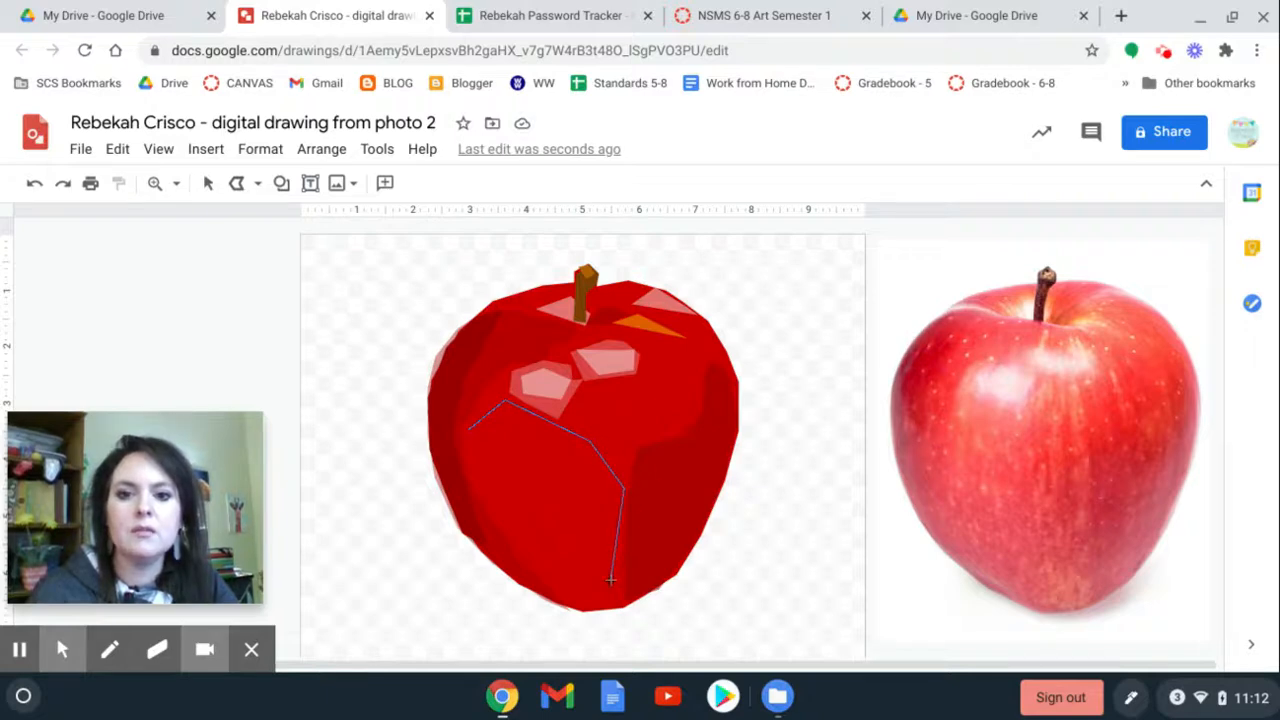
pyautogui.click(614, 594)
pyautogui.click(578, 594)
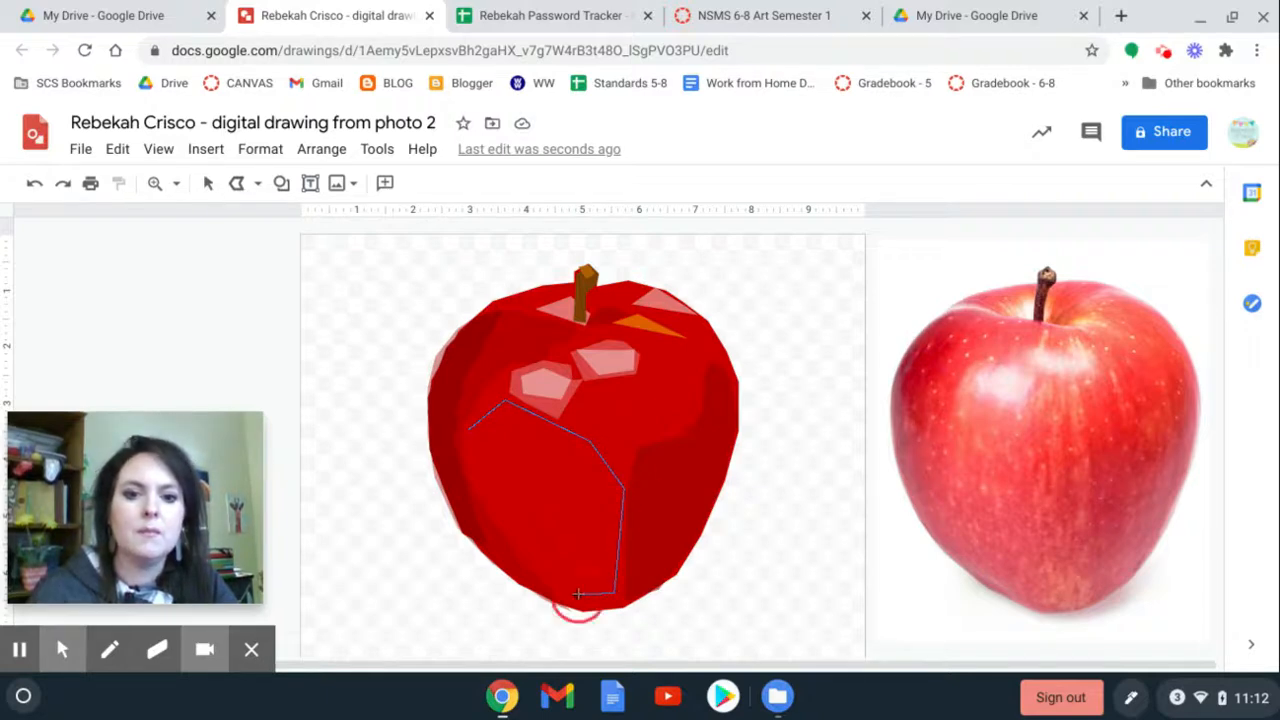
pyautogui.click(516, 532)
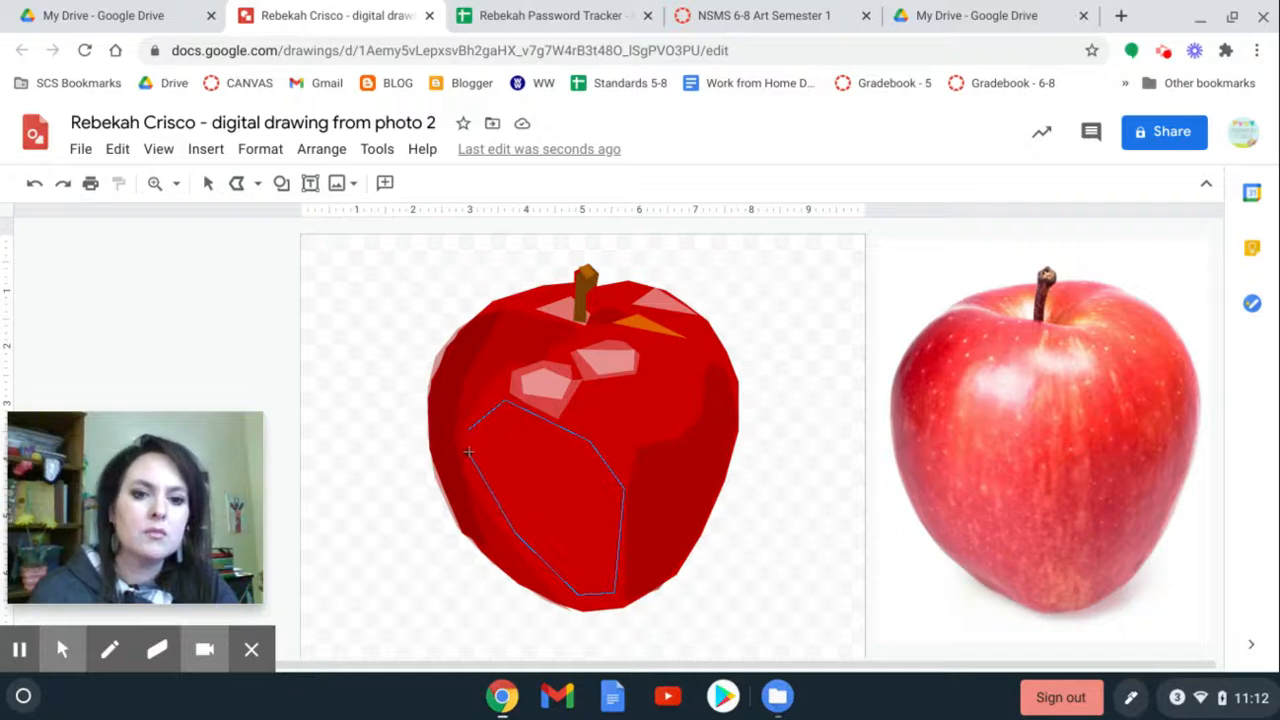
pyautogui.click(468, 428)
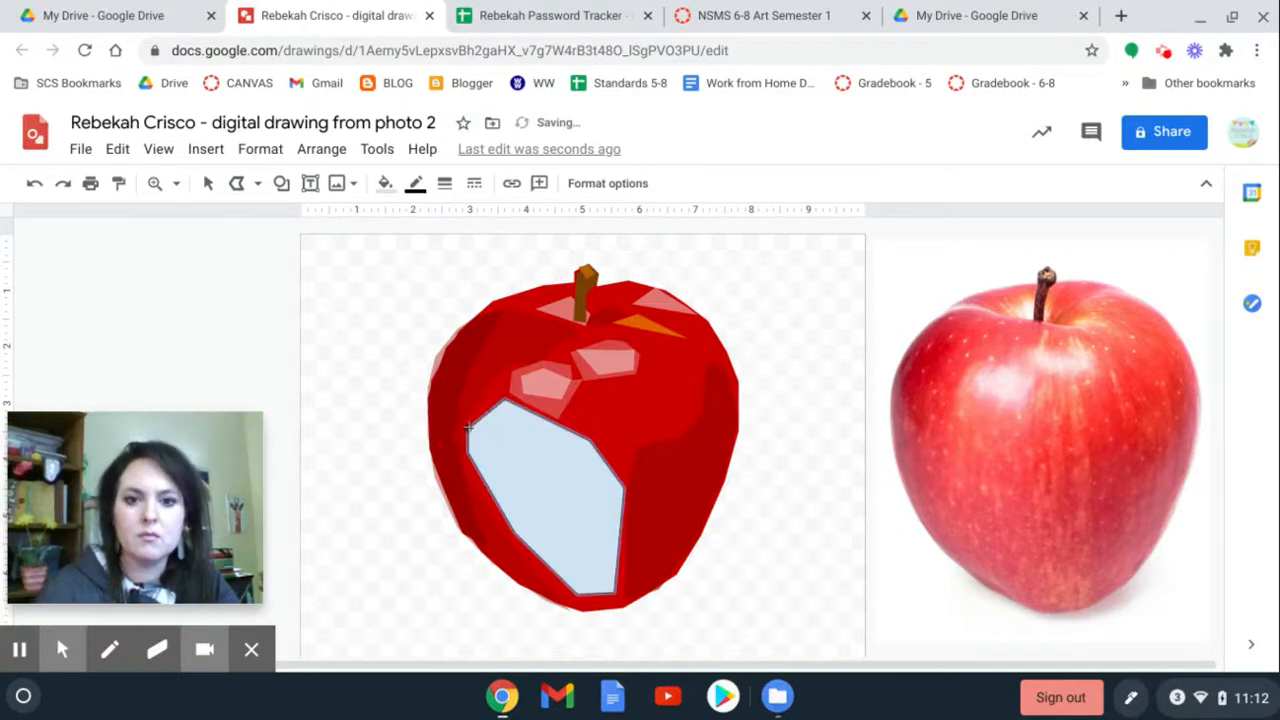
# Fill the large front highlight with light red #e06666 and make the fill mostly transparent with a custom colour.
pyautogui.click(385, 183)
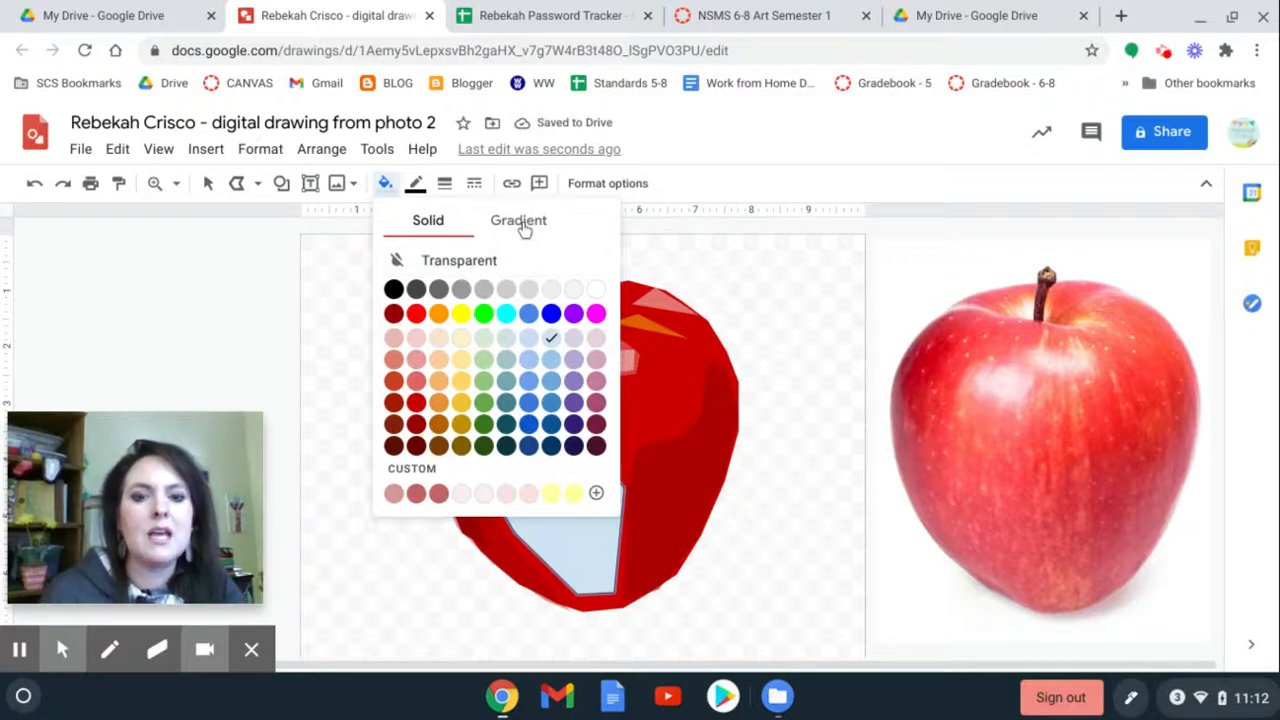
pyautogui.click(416, 382)
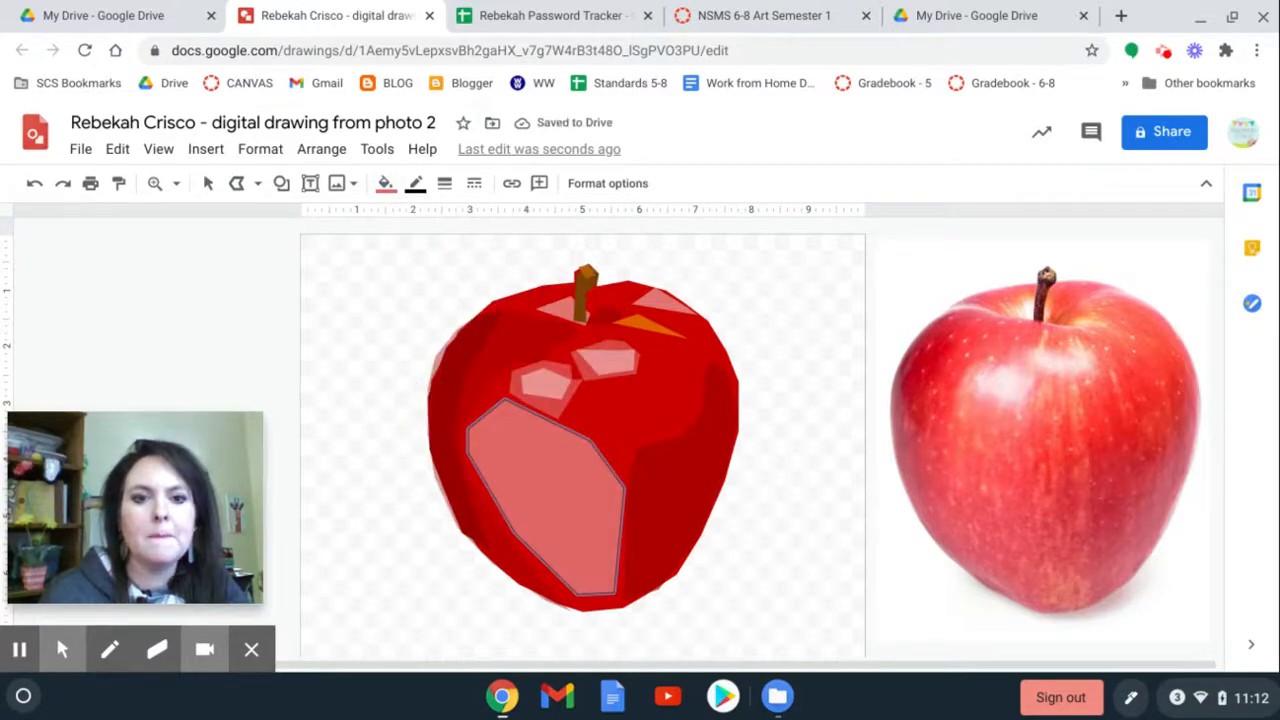
pyautogui.click(386, 185)
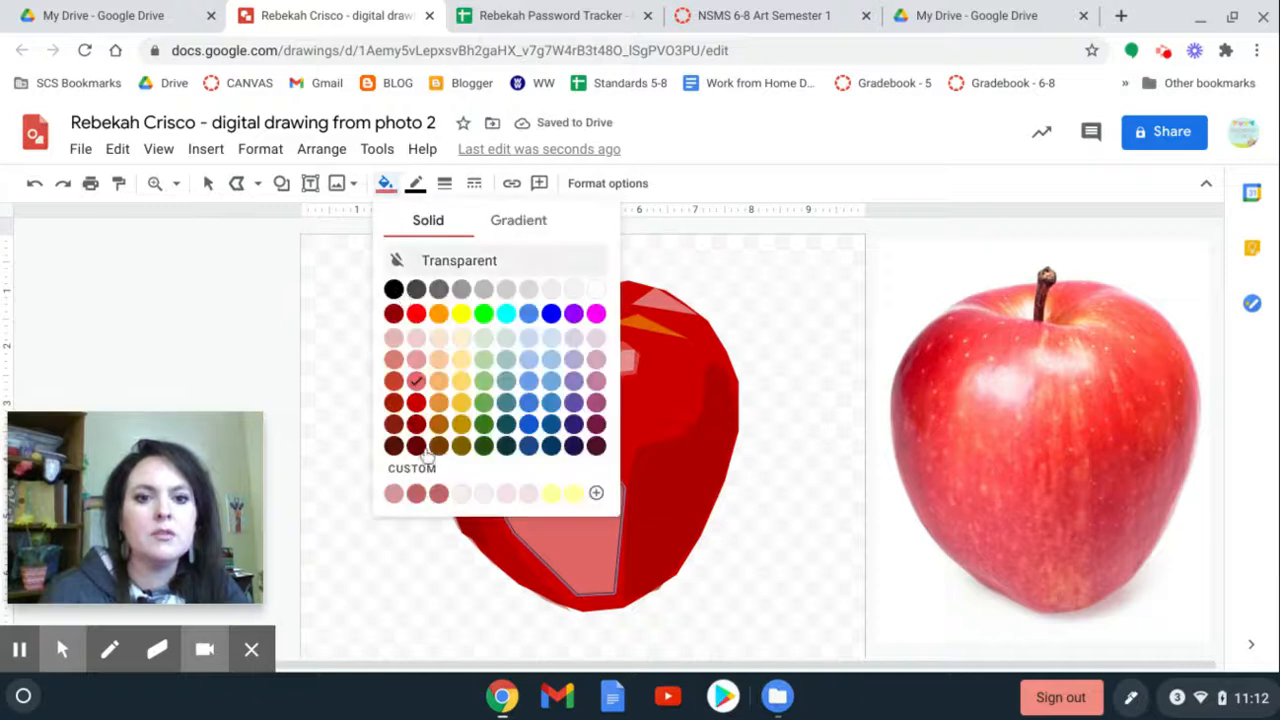
pyautogui.click(596, 494)
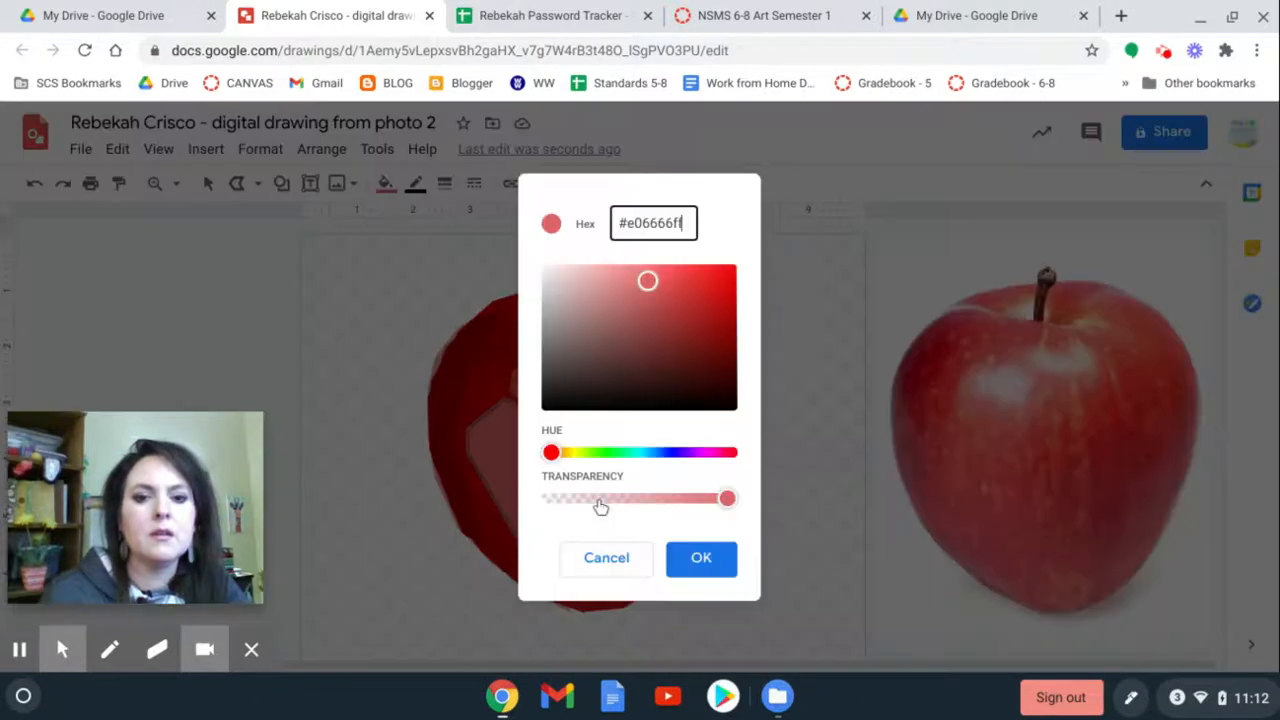
pyautogui.moveTo(565, 497); pyautogui.dragTo(566, 502)
pyautogui.click(701, 562)
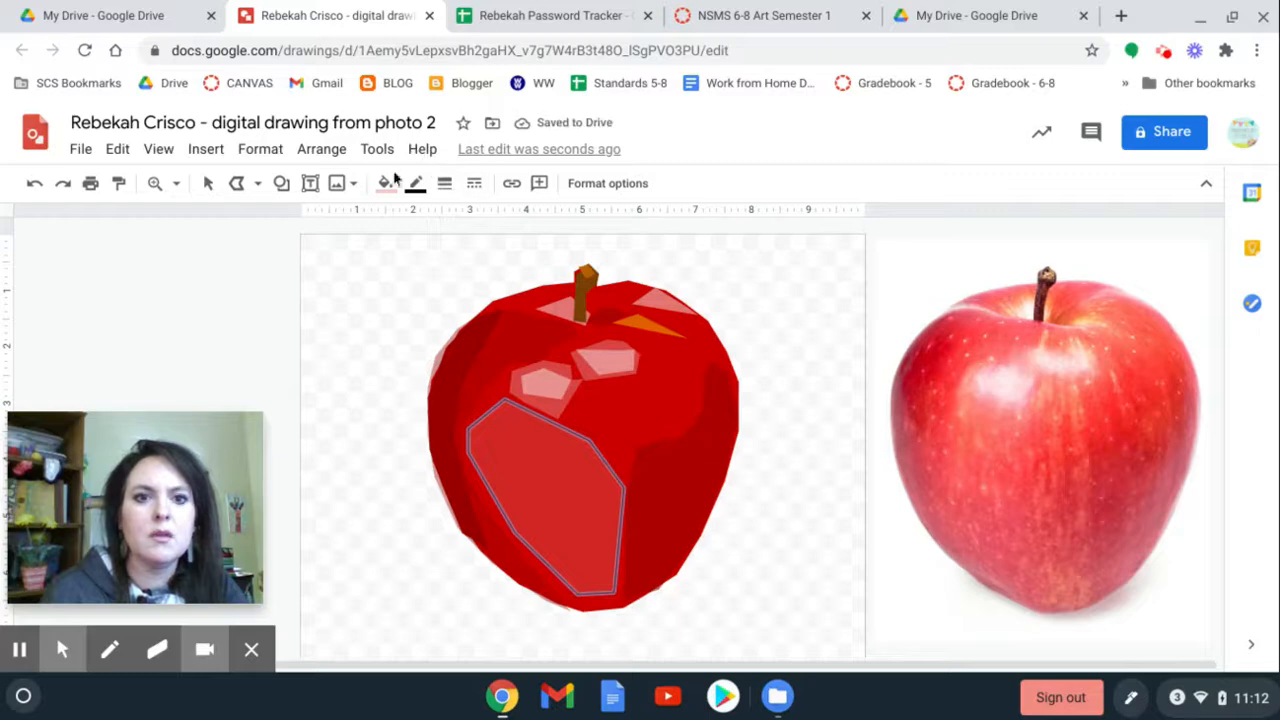
# Make the large front highlight's border transparent and deselect the shape.
pyautogui.click(422, 195)
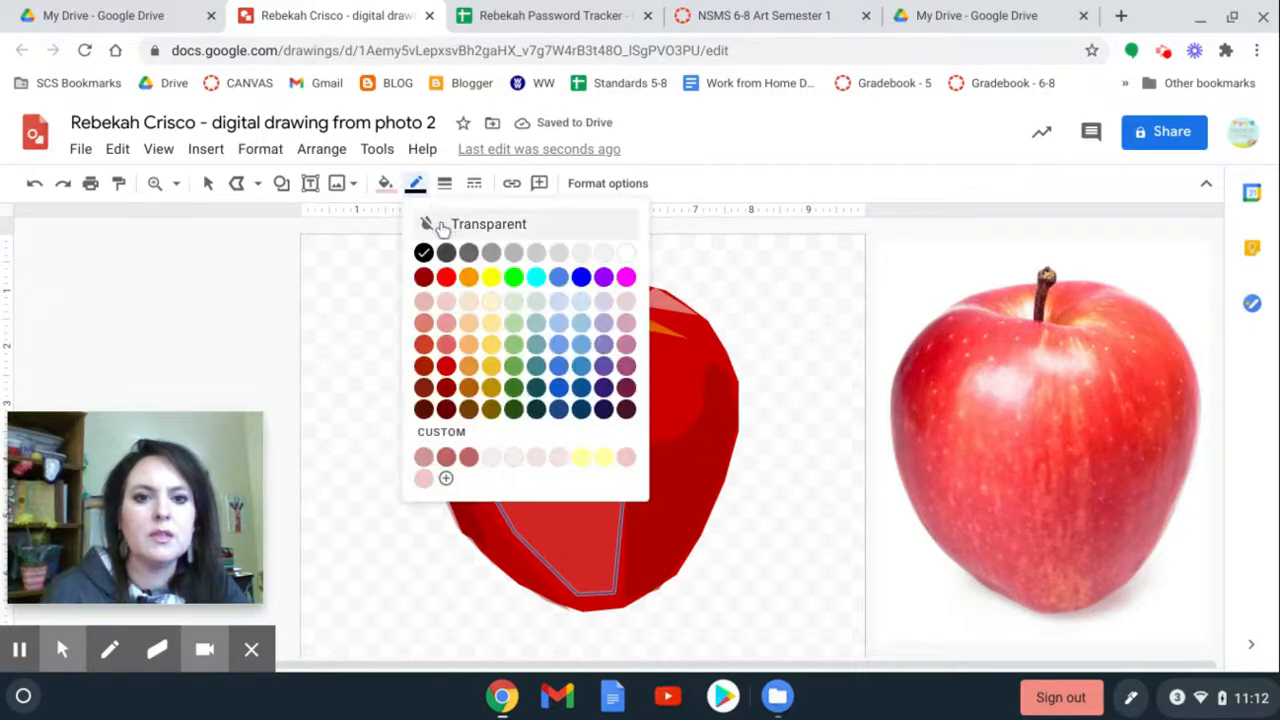
pyautogui.click(430, 220)
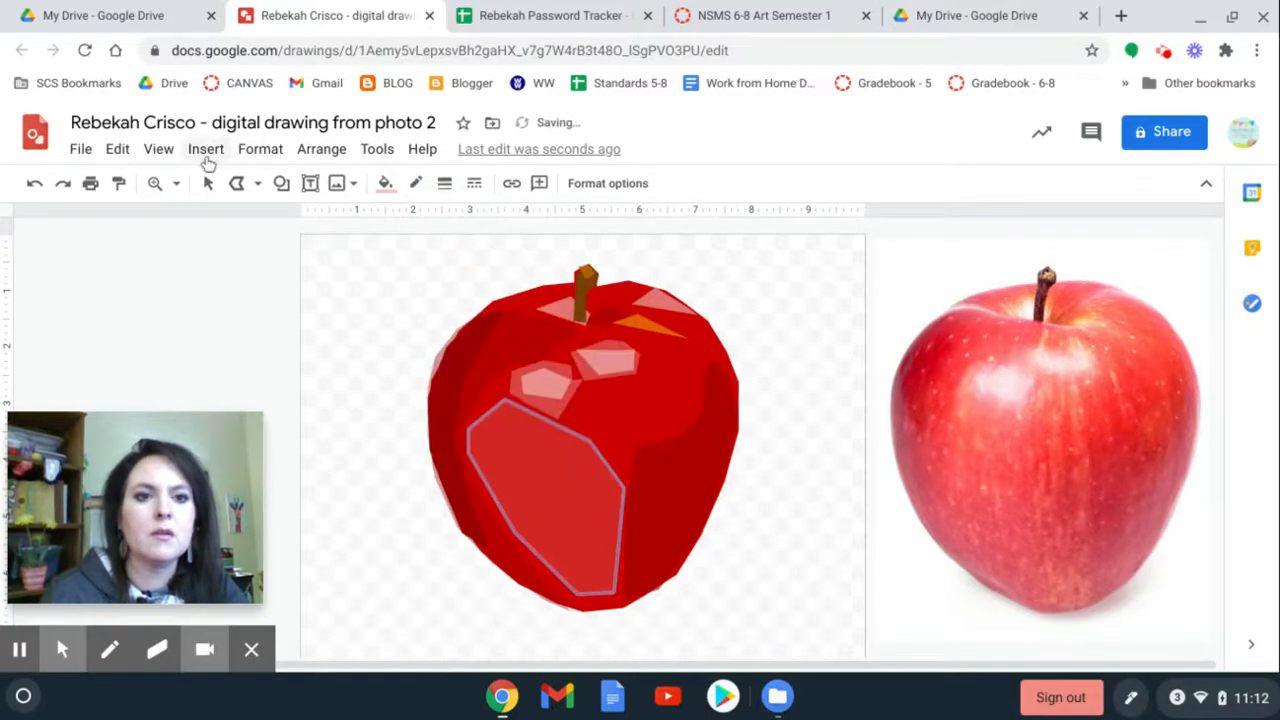
pyautogui.click(210, 183)
pyautogui.click(803, 352)
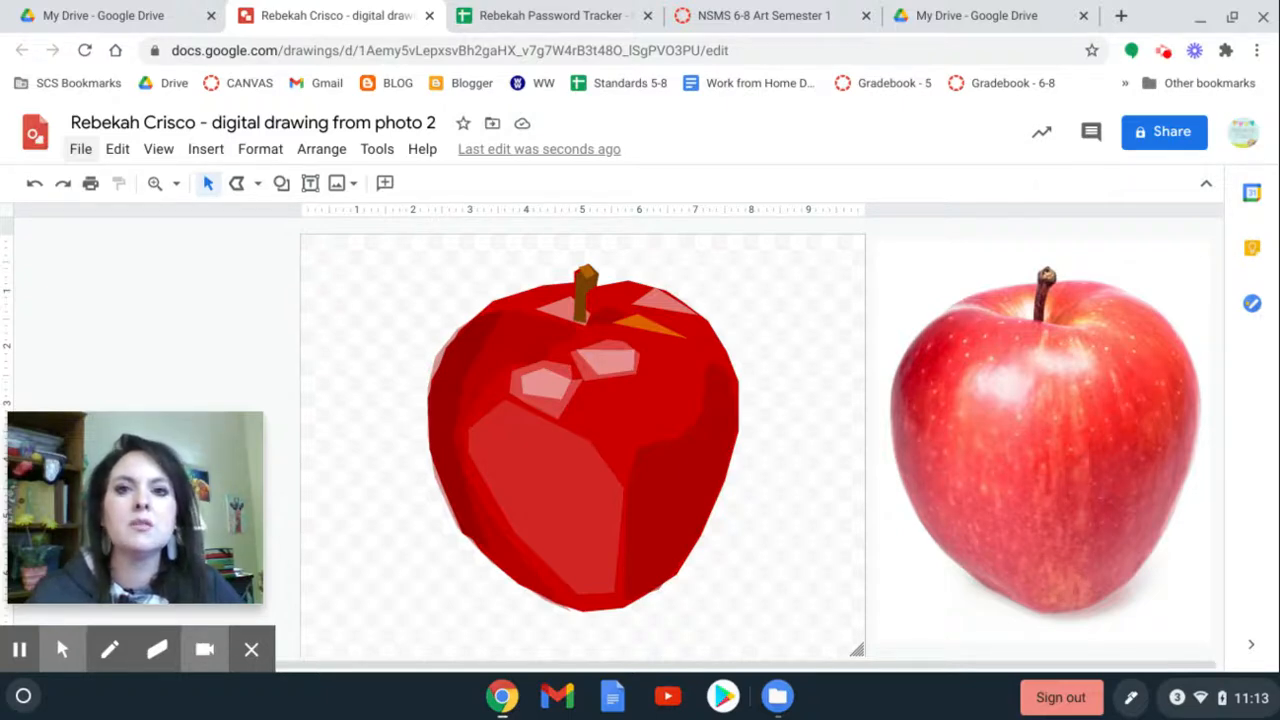
# Download the finished apple drawing as a JPEG image (.jpg).
pyautogui.click(80, 149)
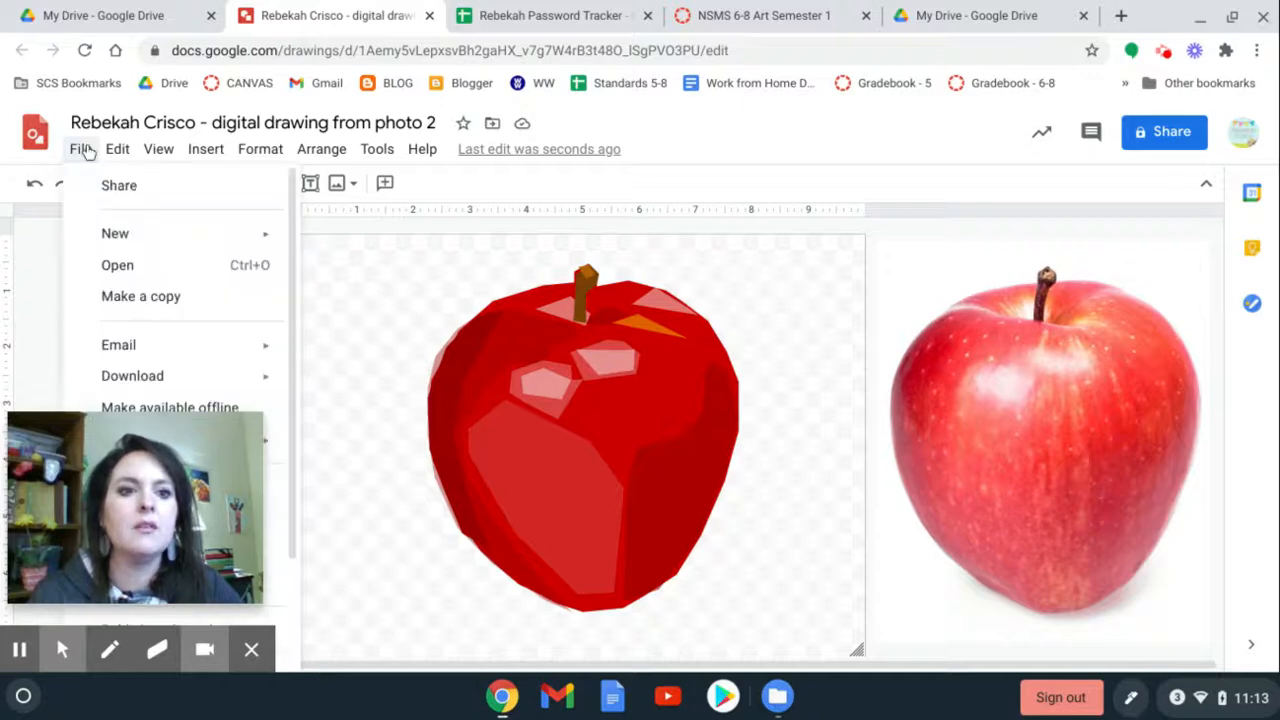
pyautogui.moveTo(157, 378)
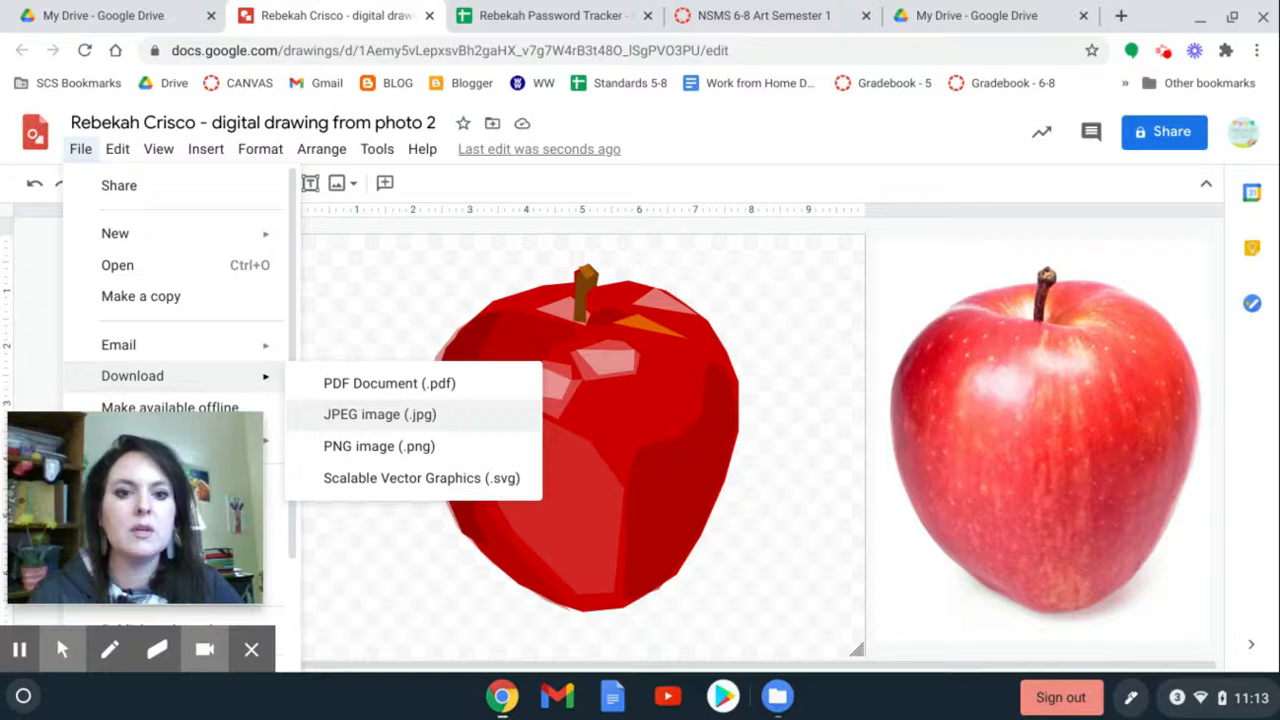
pyautogui.click(376, 425)
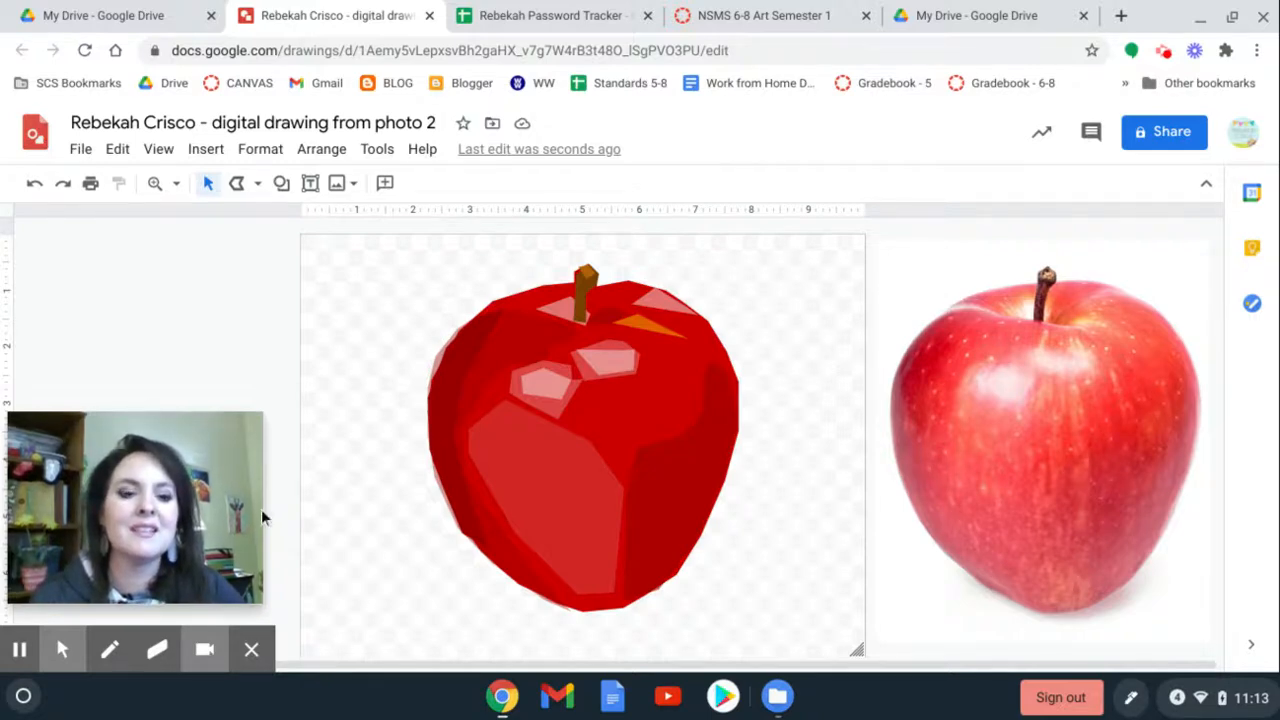
pyautogui.click(8, 652)
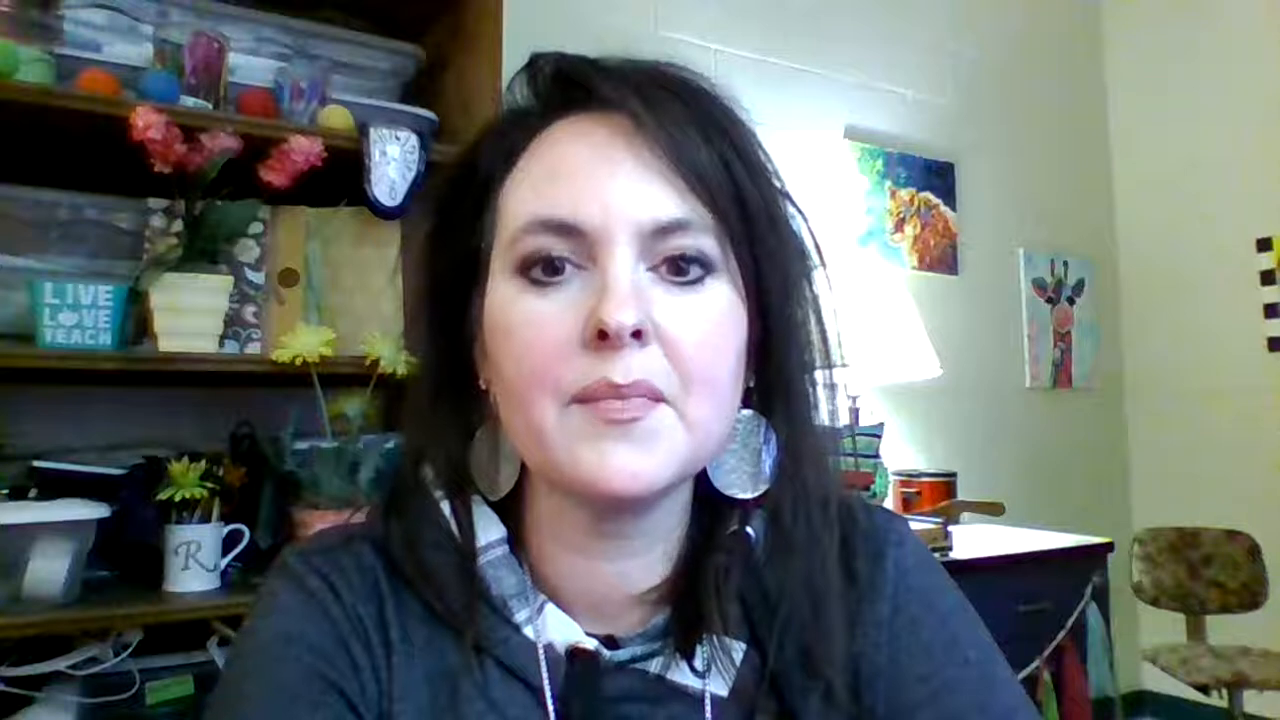